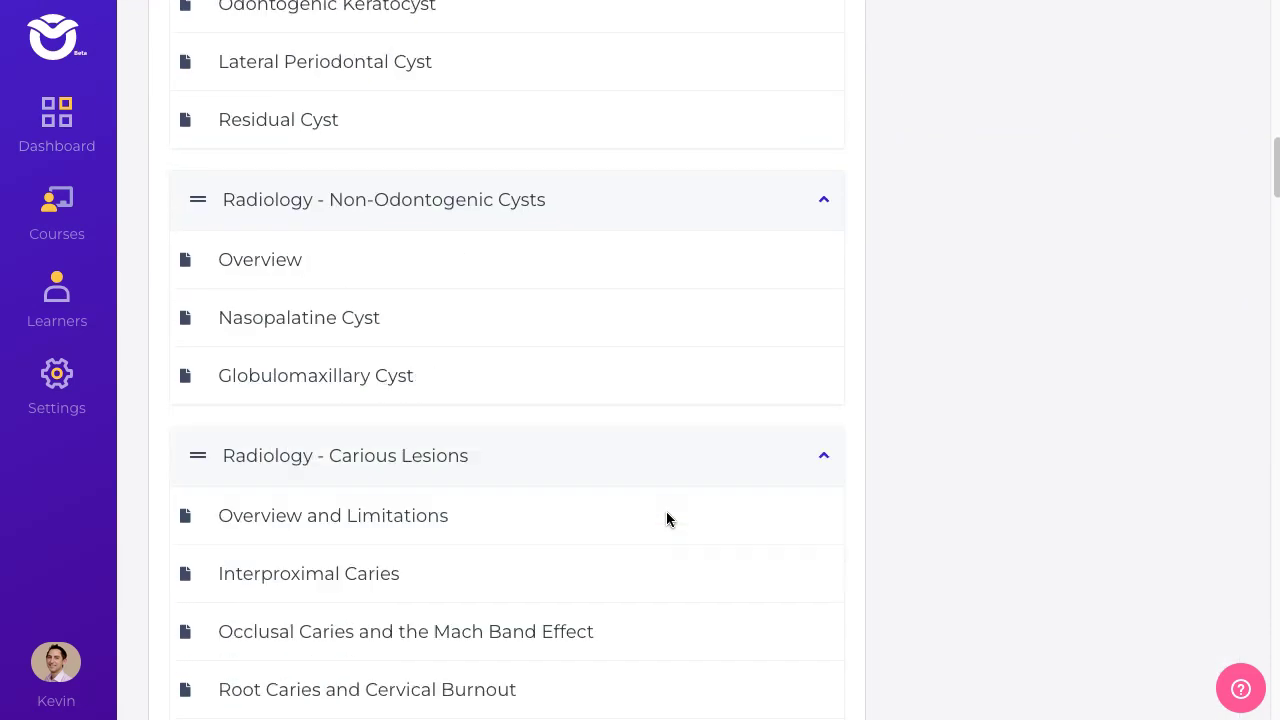
scroll(666, 517, "down", 20)
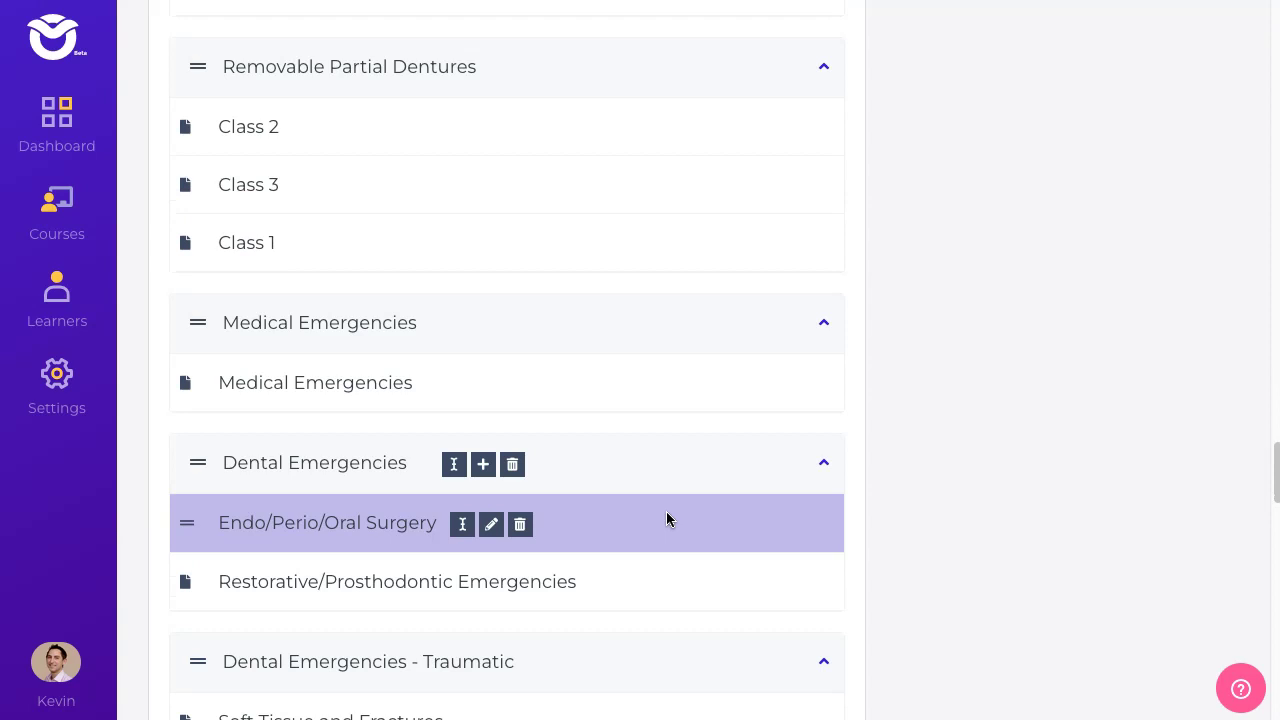
scroll(666, 517, "up", 20)
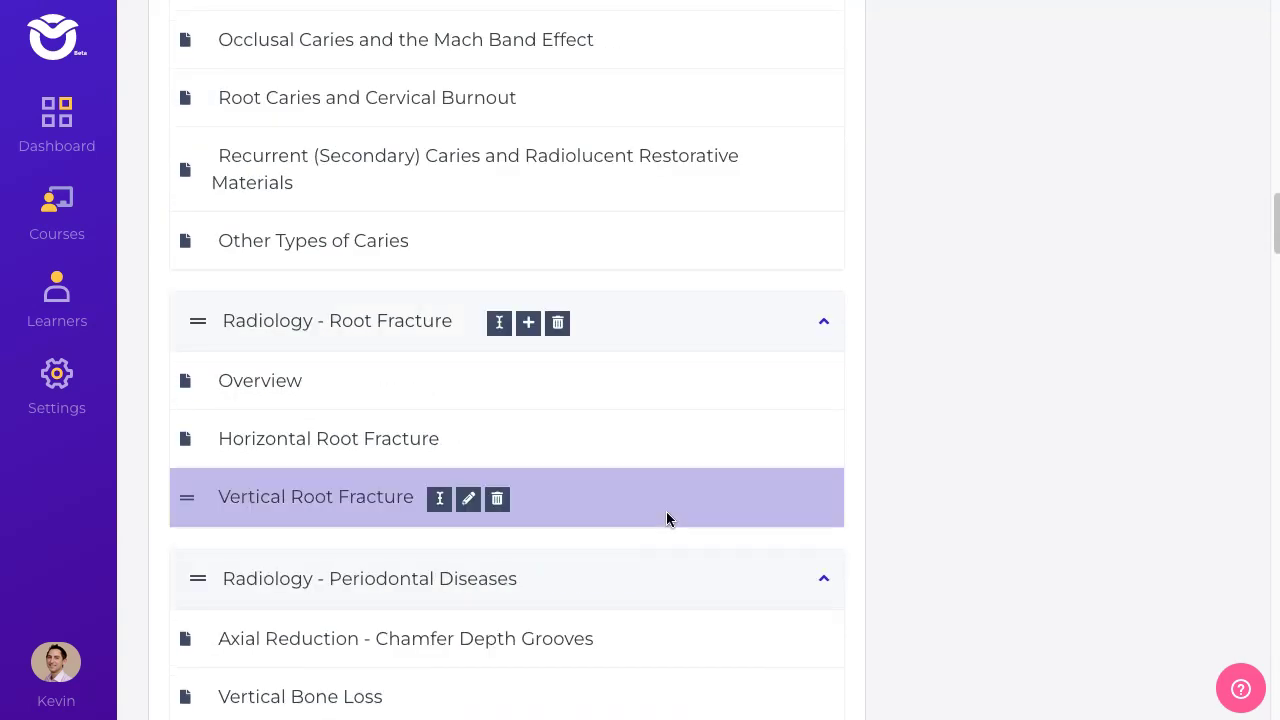
scroll(666, 511, "up", 10)
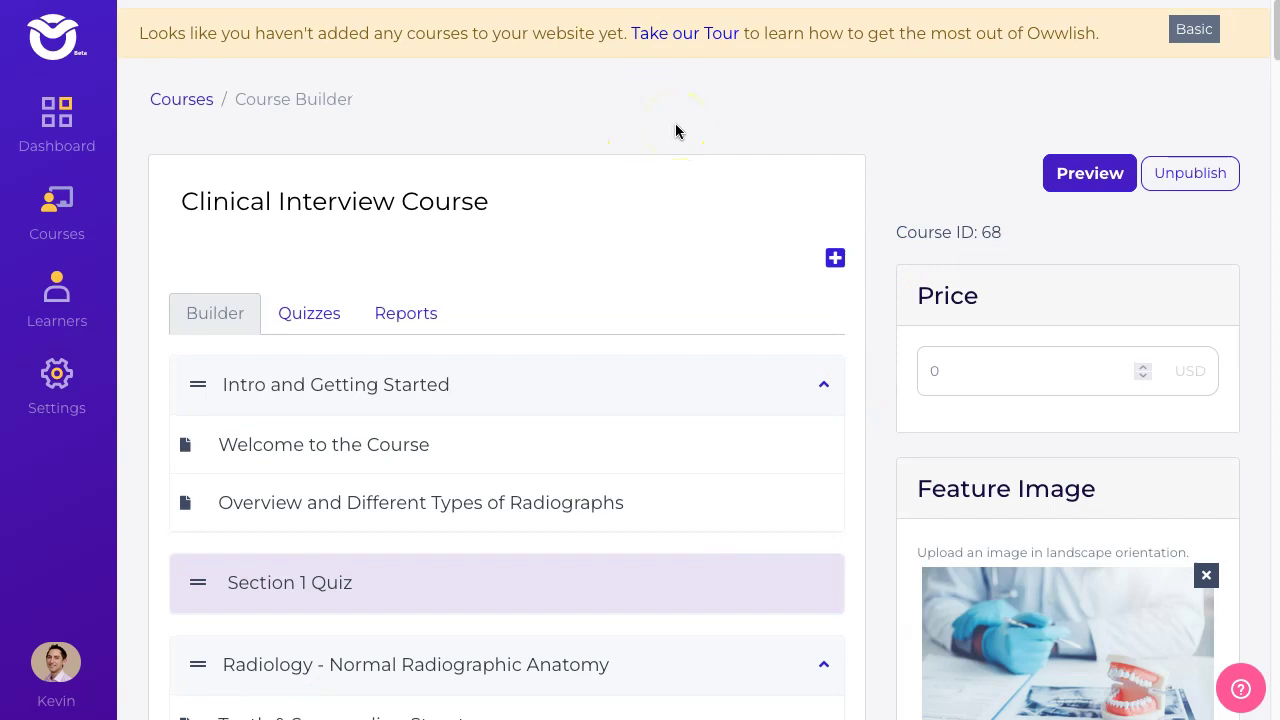
left_click(1062, 173)
scroll(898, 400, "down", 3)
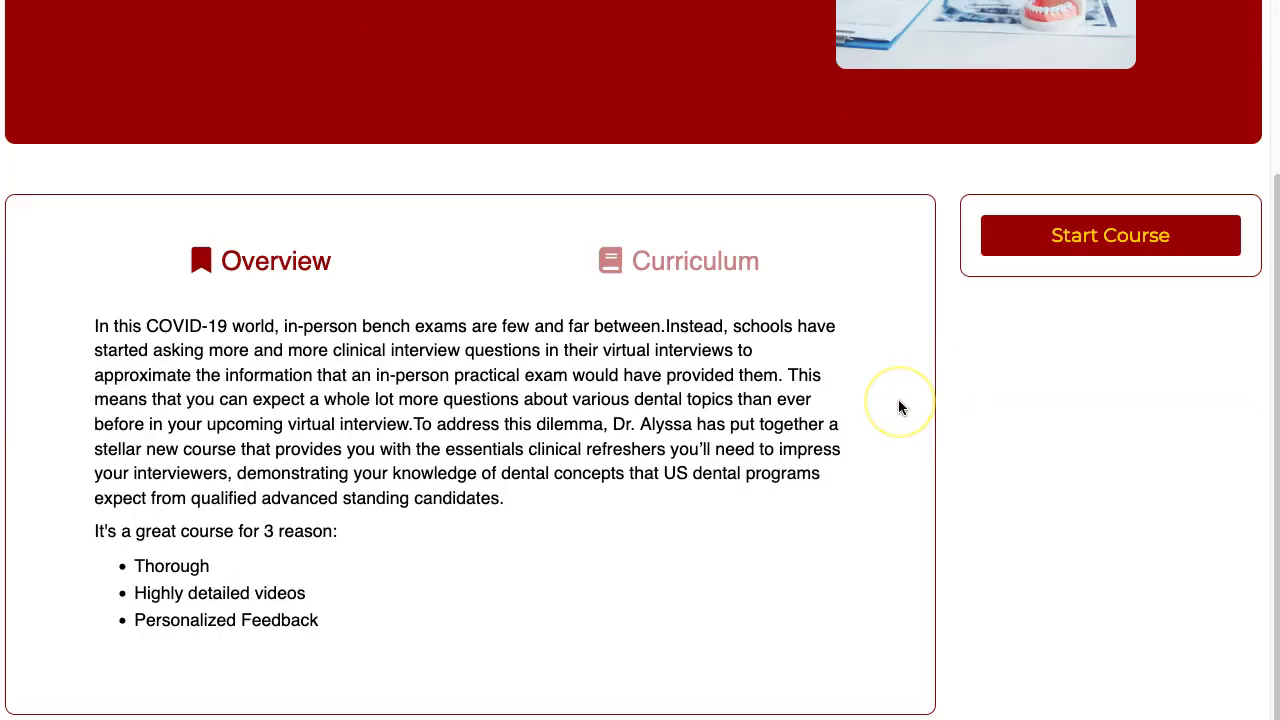
scroll(898, 400, "up", 3)
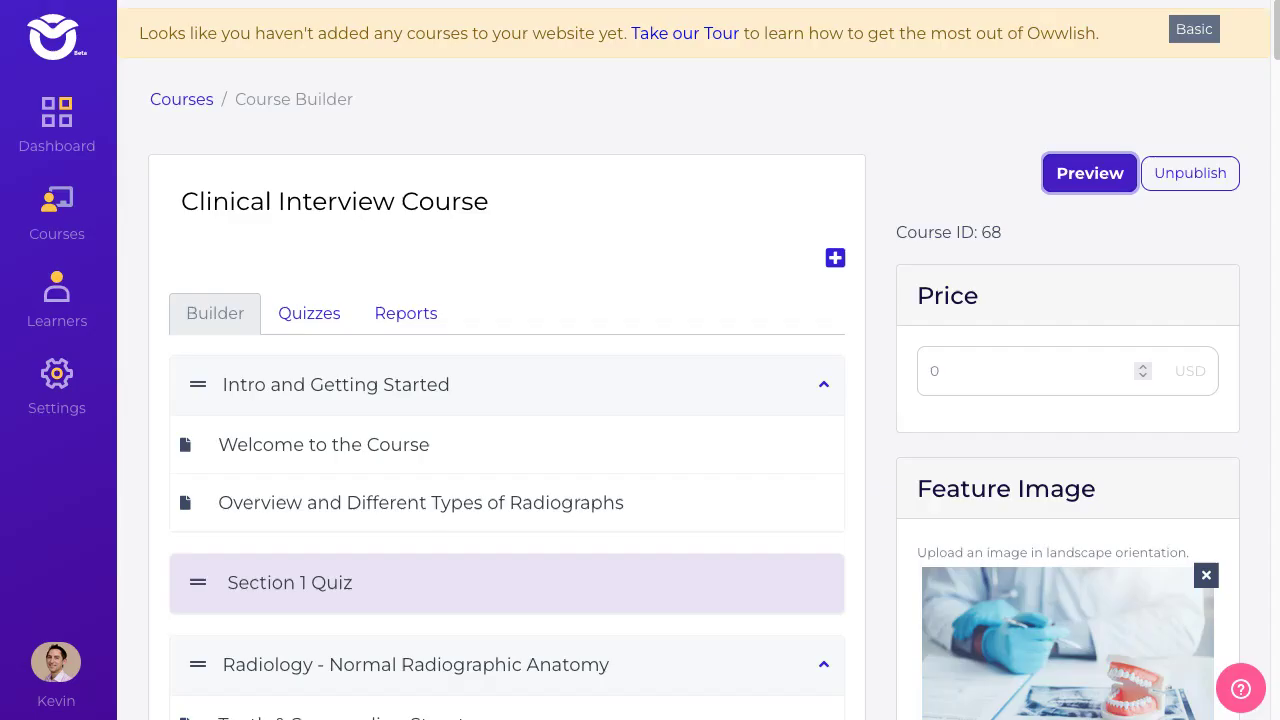
- In Owwlish Settings > Integrate, start a new Weebly site integration
scroll(600, 471, "down", 2)
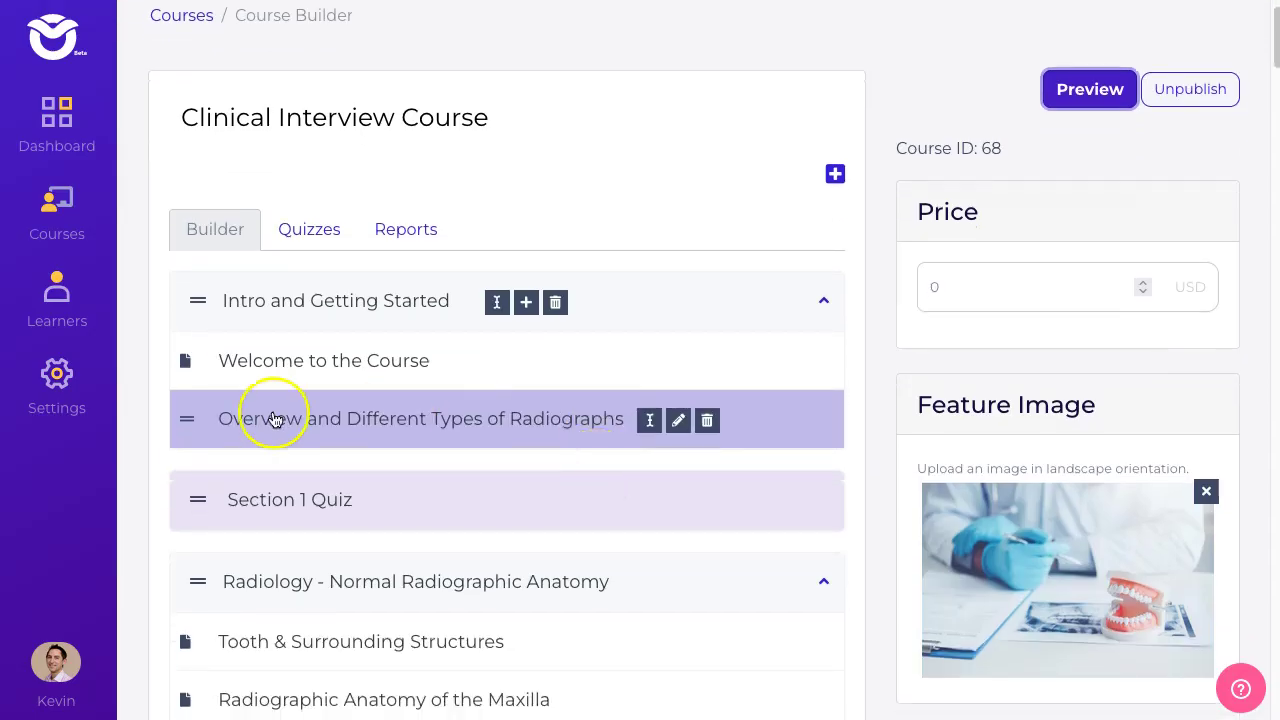
left_click(56, 375)
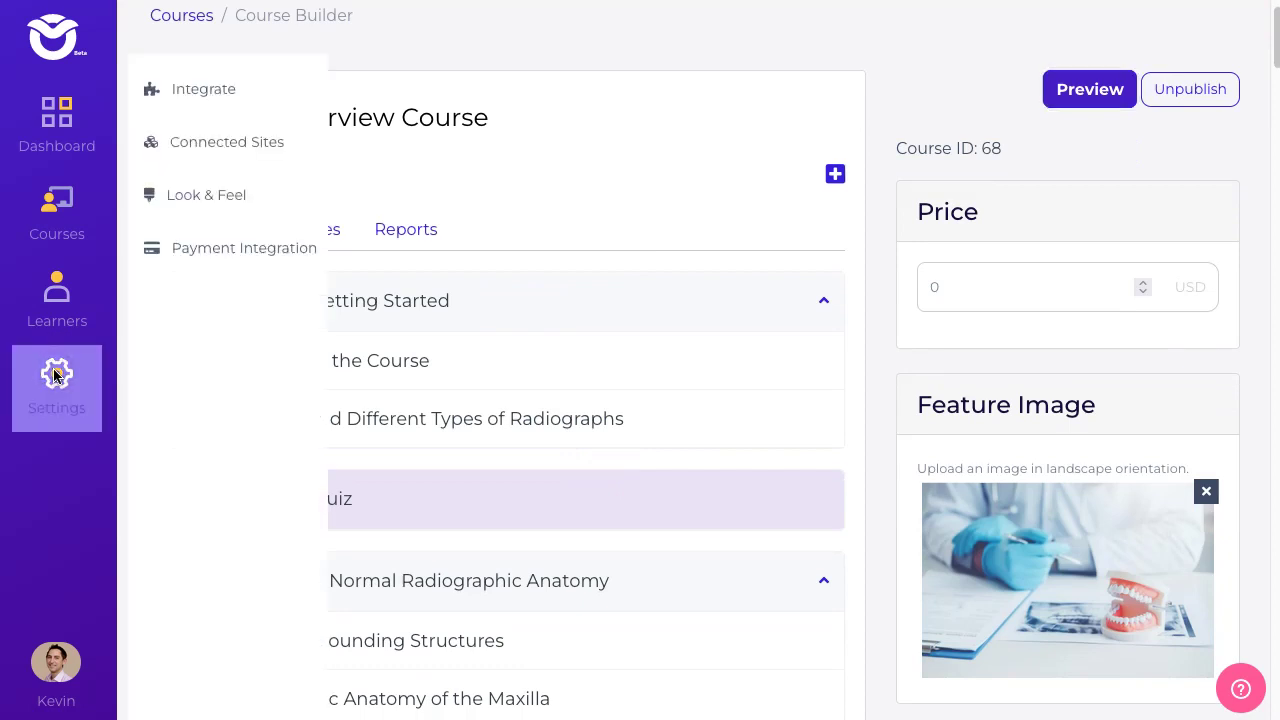
left_click(244, 106)
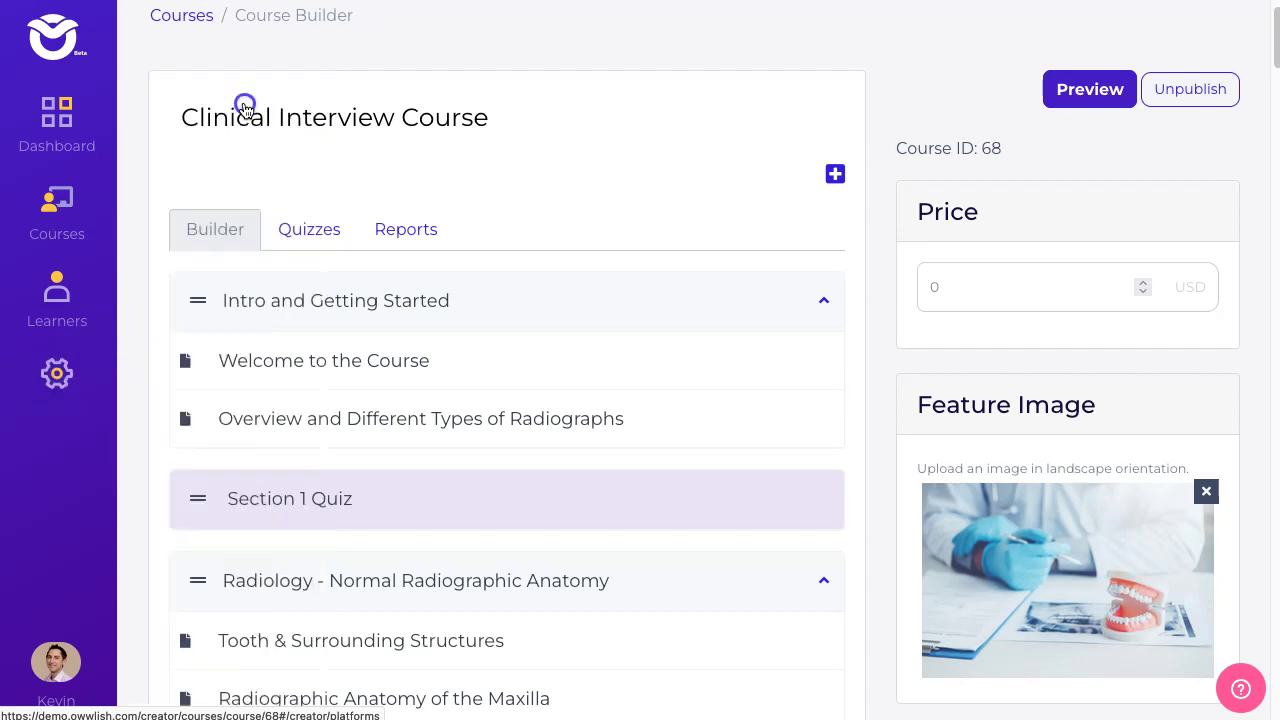
left_click(879, 445)
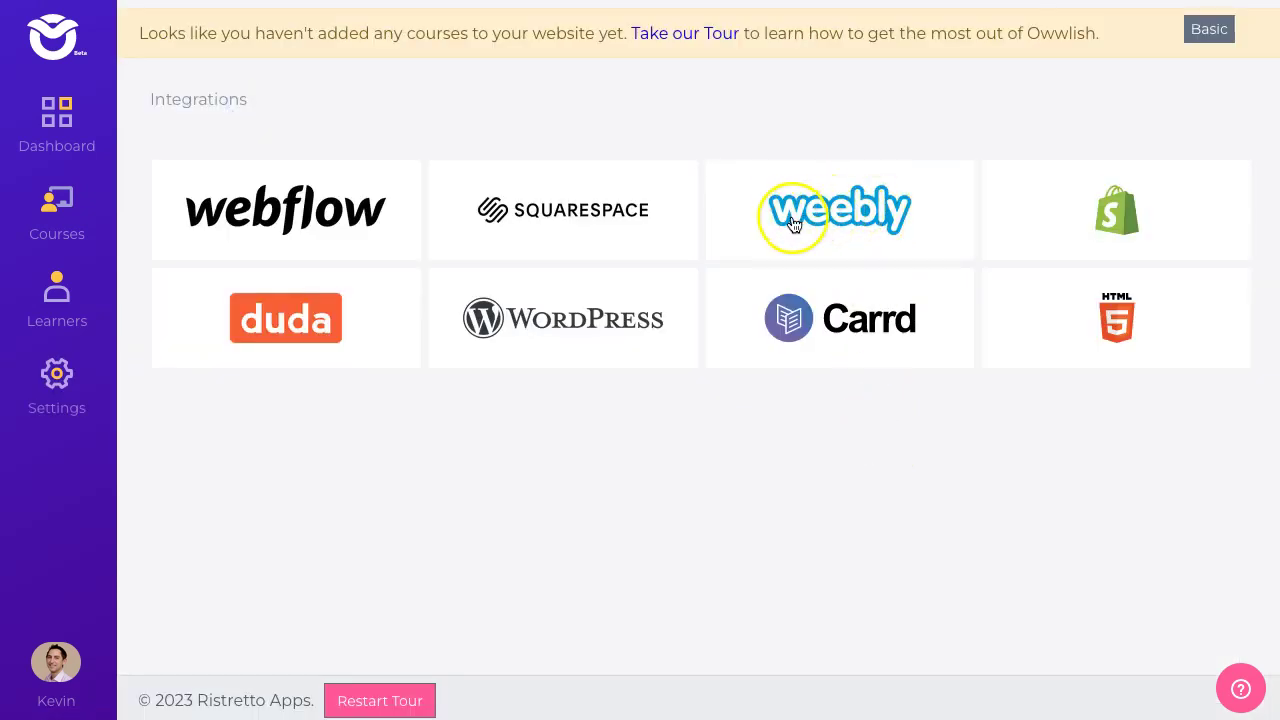
left_click(849, 219)
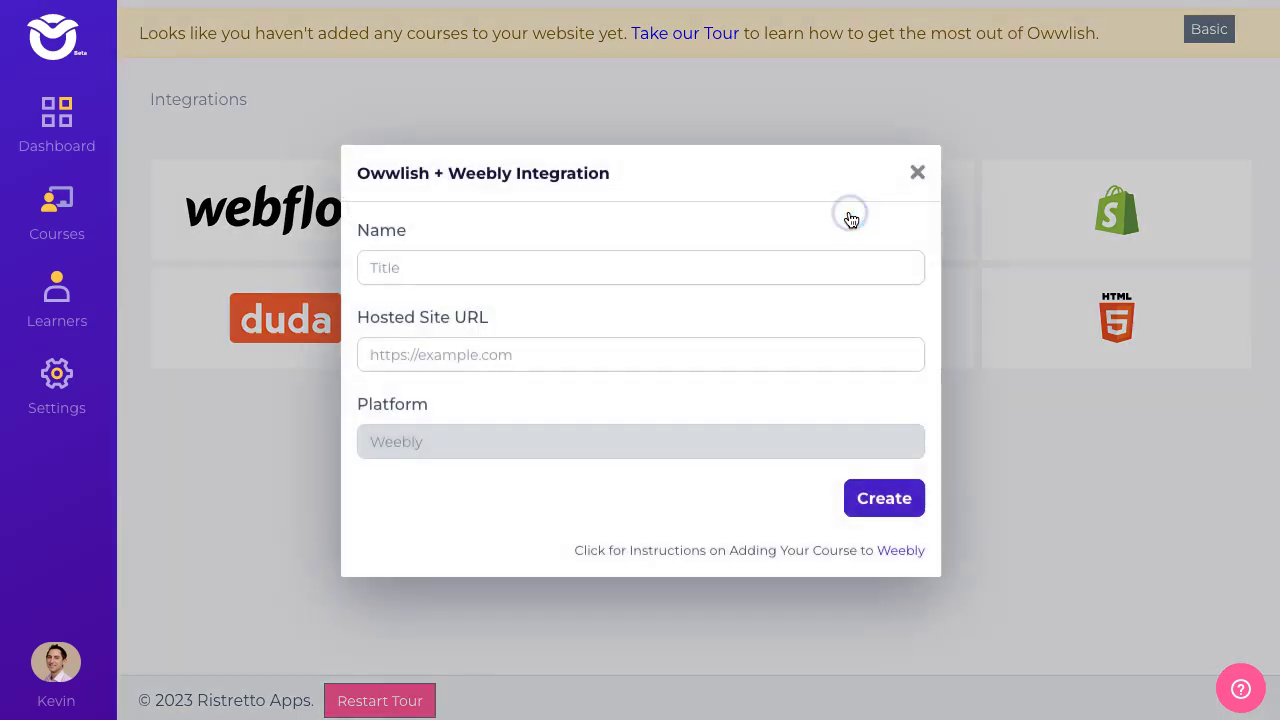
- Name the integration 'My Weebly/Square Site'
left_click(619, 264)
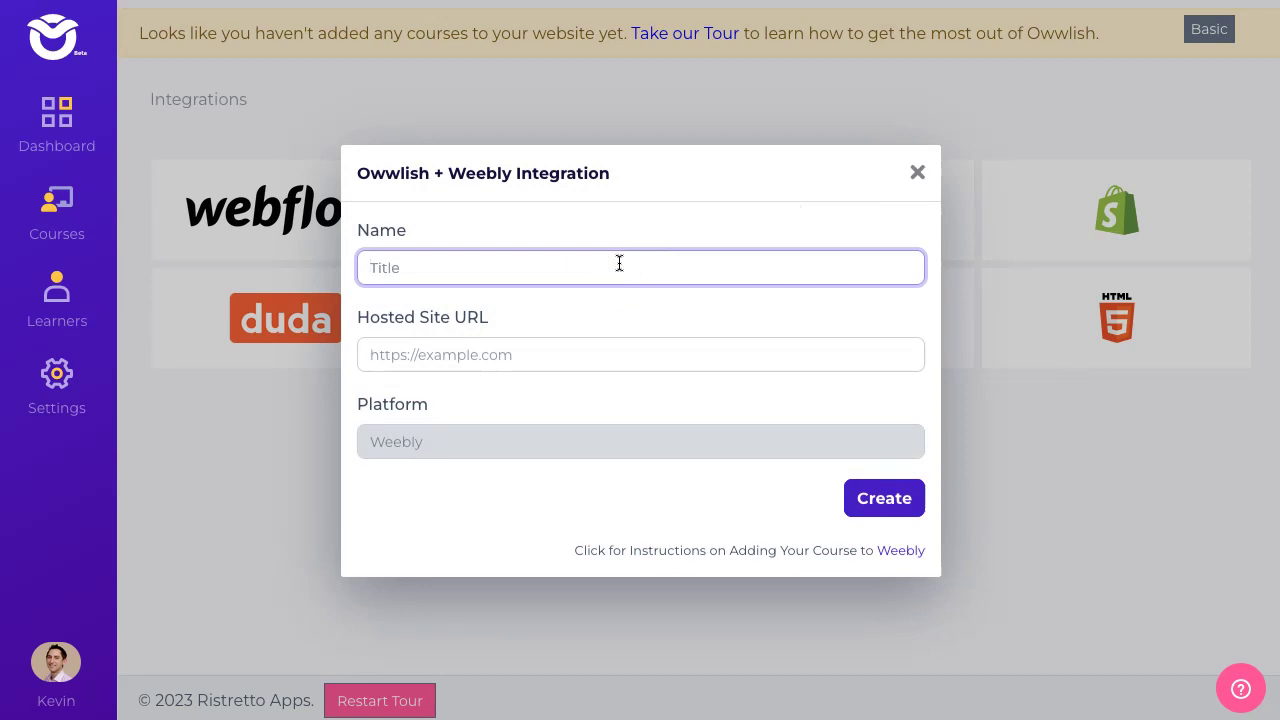
type("My Weebl")
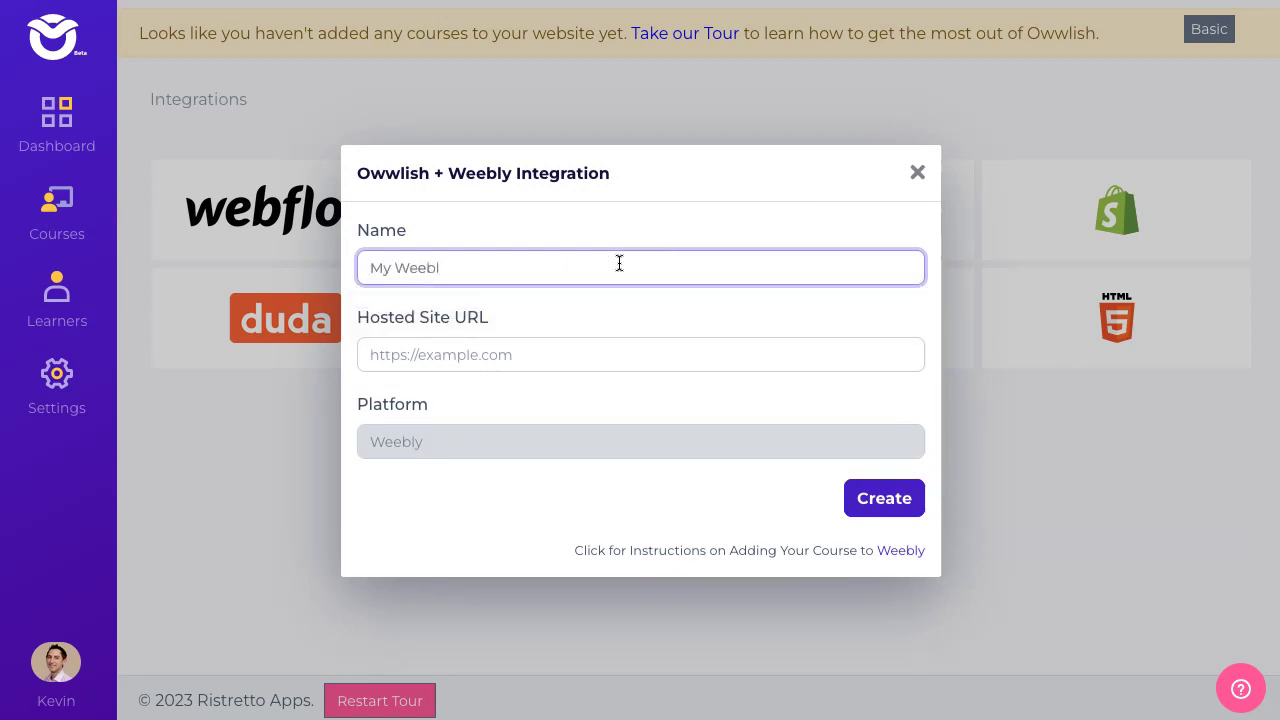
type("y Site")
left_click(434, 255)
left_click(513, 261)
type("/A")
key("BackSpace")
type("Square")
left_click(527, 261)
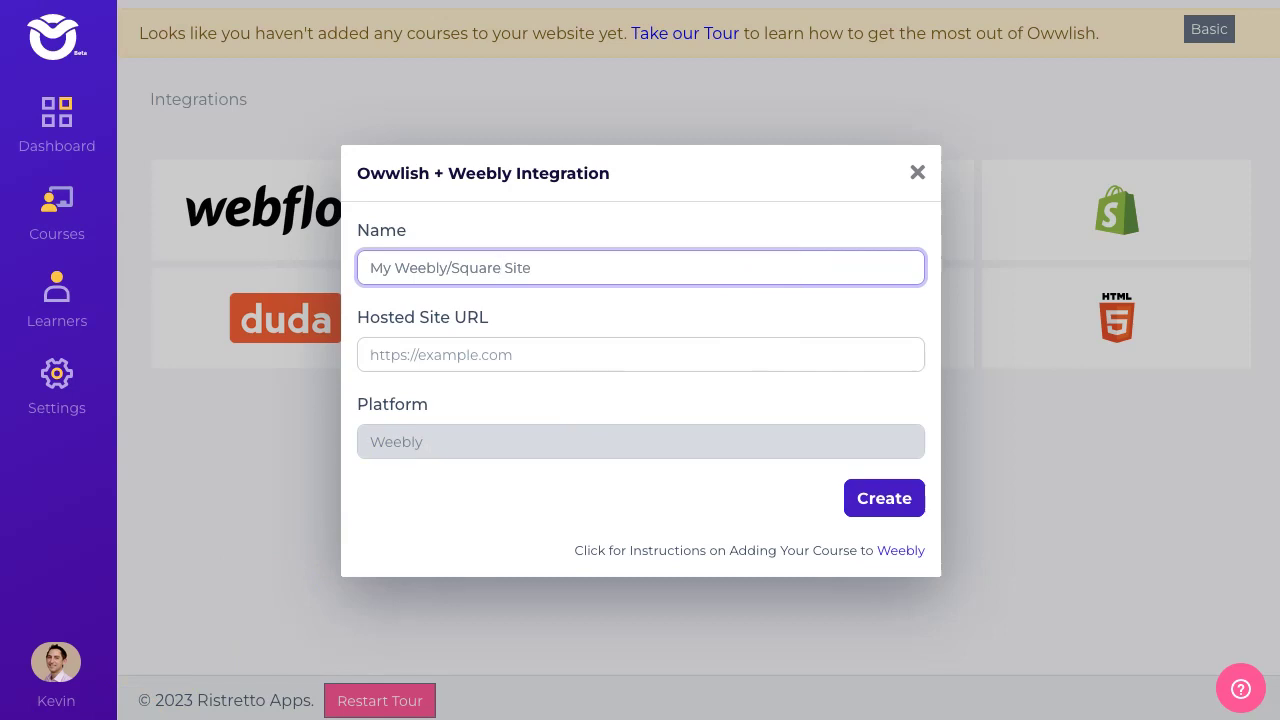
left_click(583, 356)
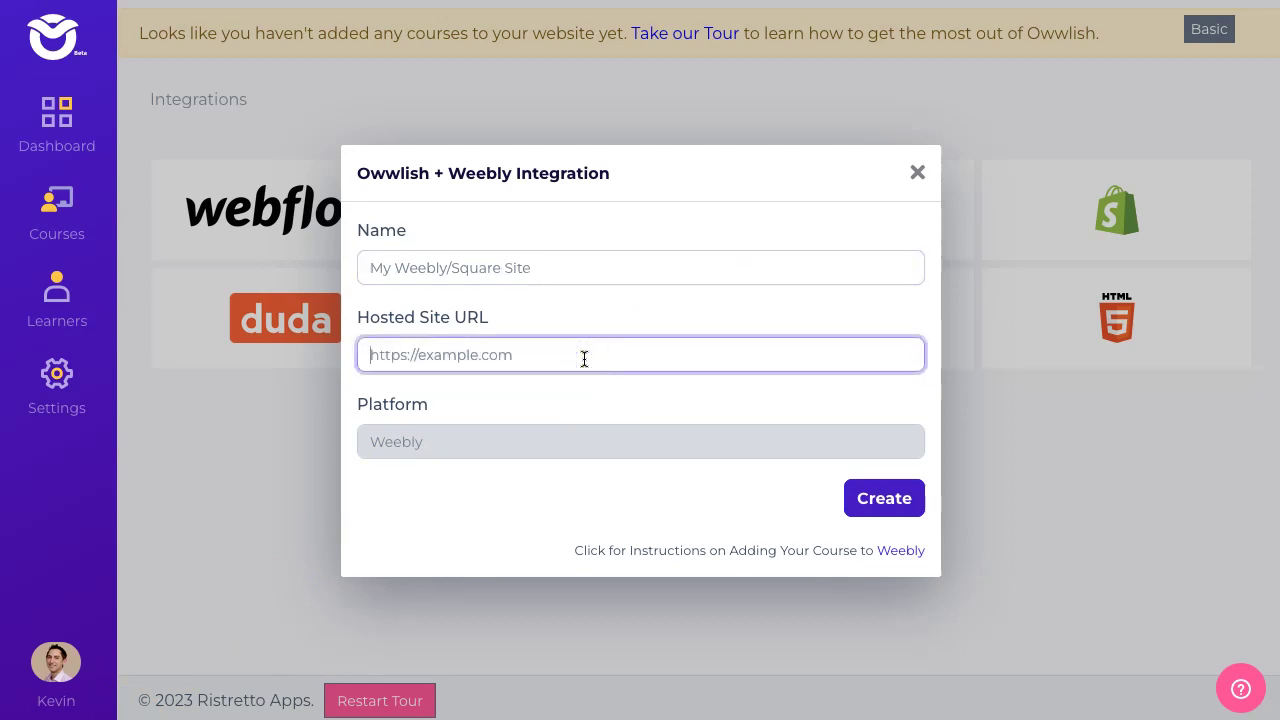
type("owwdemo.square.site")
left_click(471, 355)
left_click(362, 354)
left_click(477, 343)
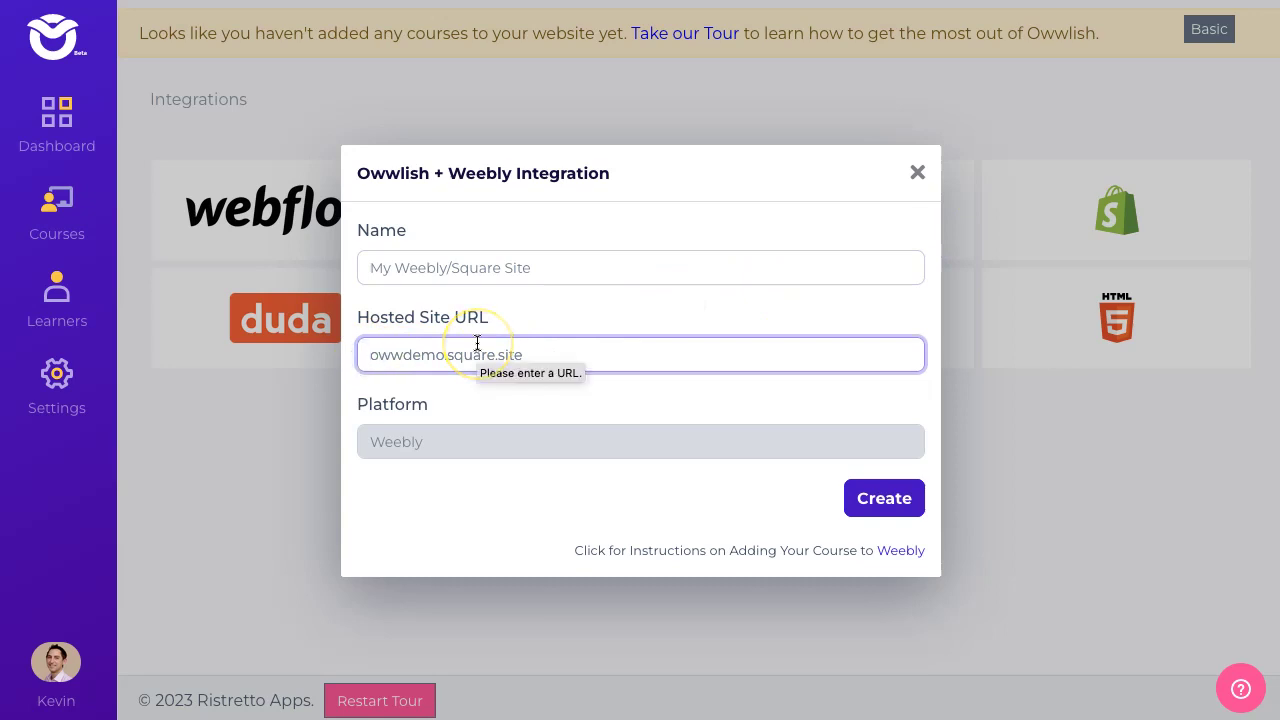
type("https://")
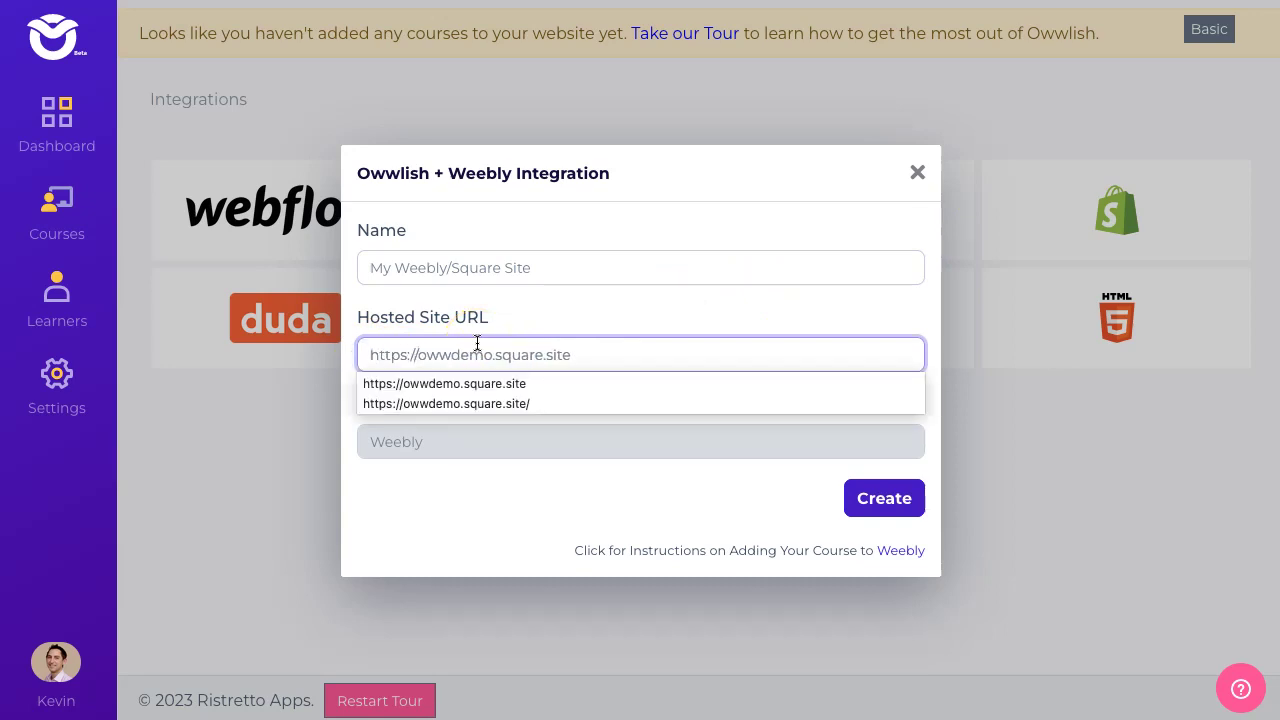
left_click(513, 339)
left_click(445, 357)
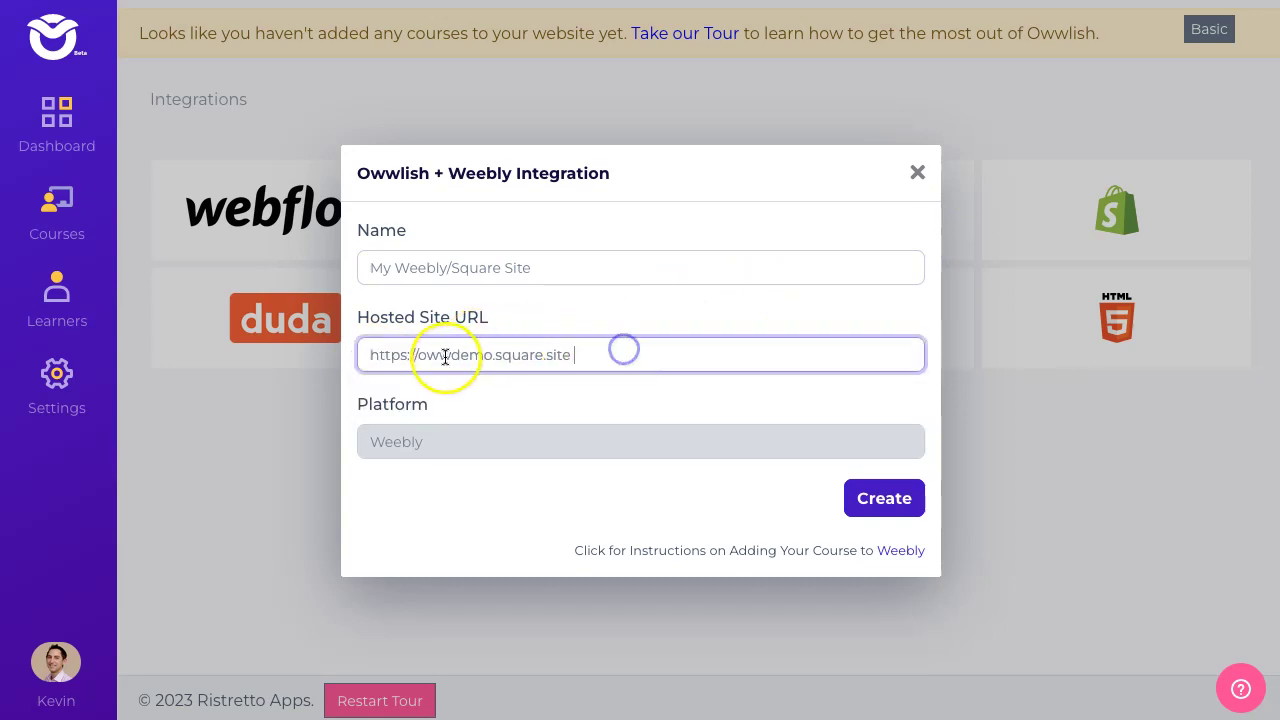
left_click(400, 357)
double_click(380, 357)
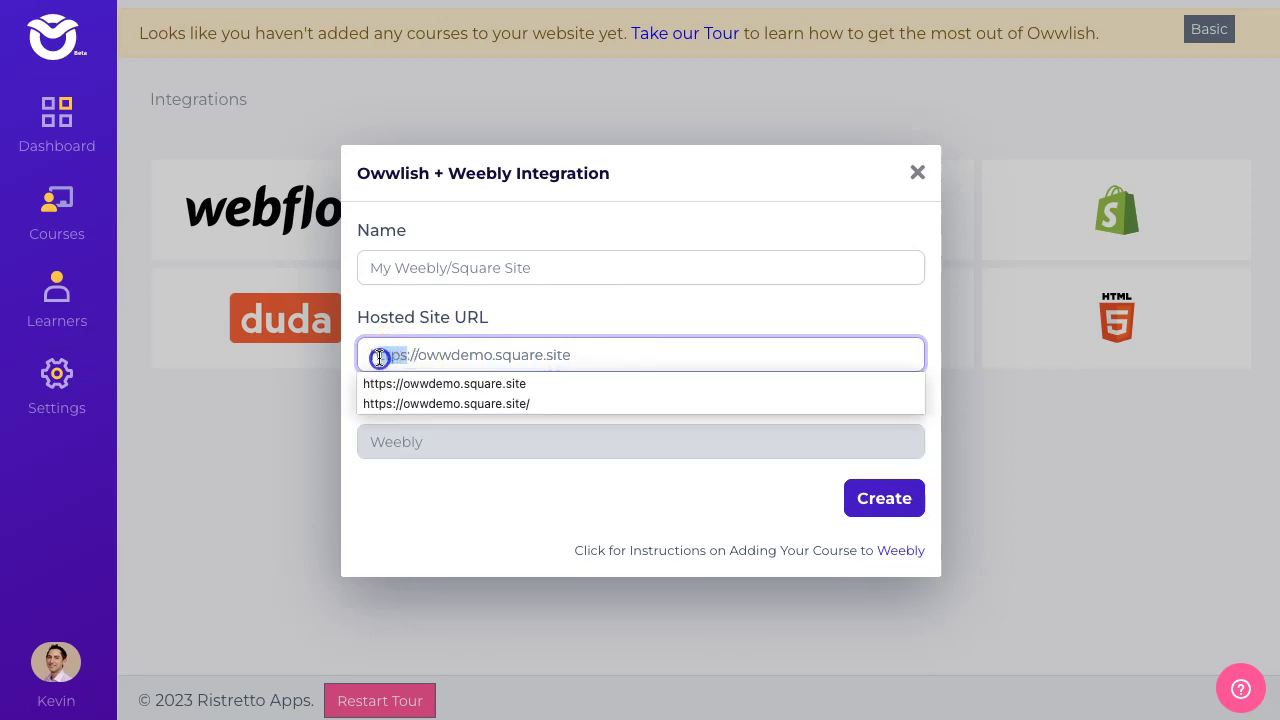
left_click(407, 357)
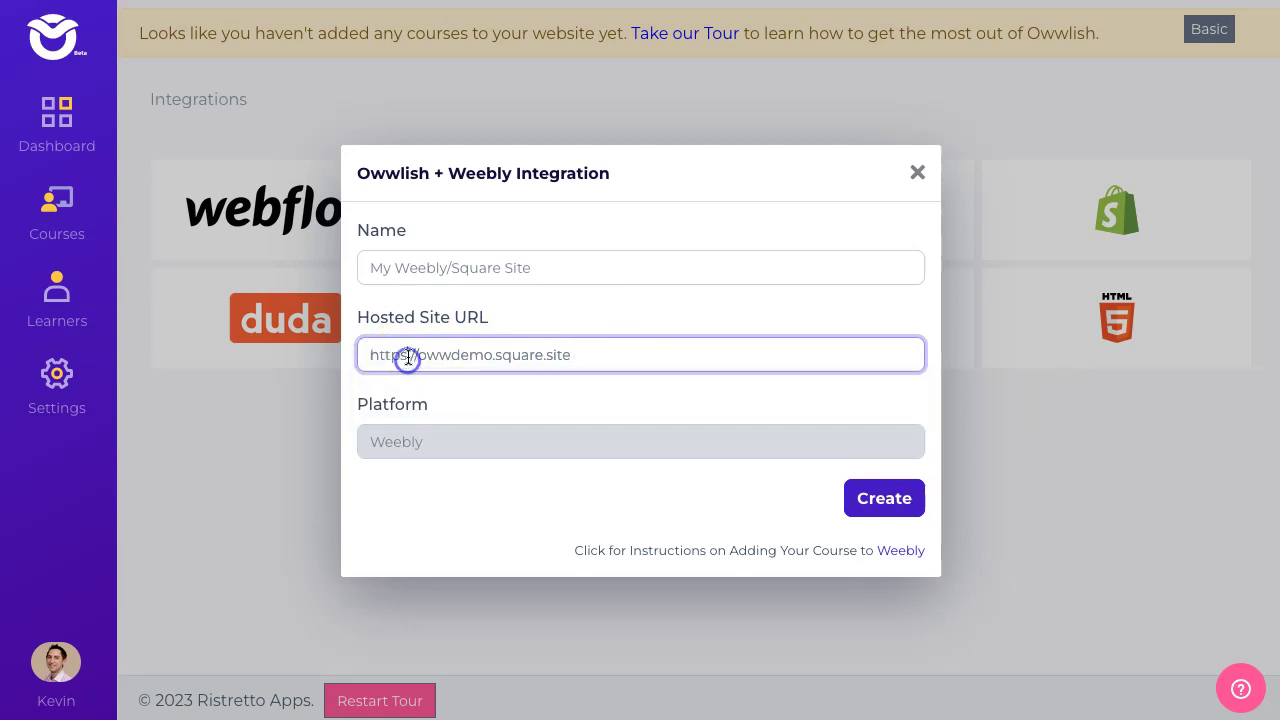
left_click(403, 356)
left_click(682, 320)
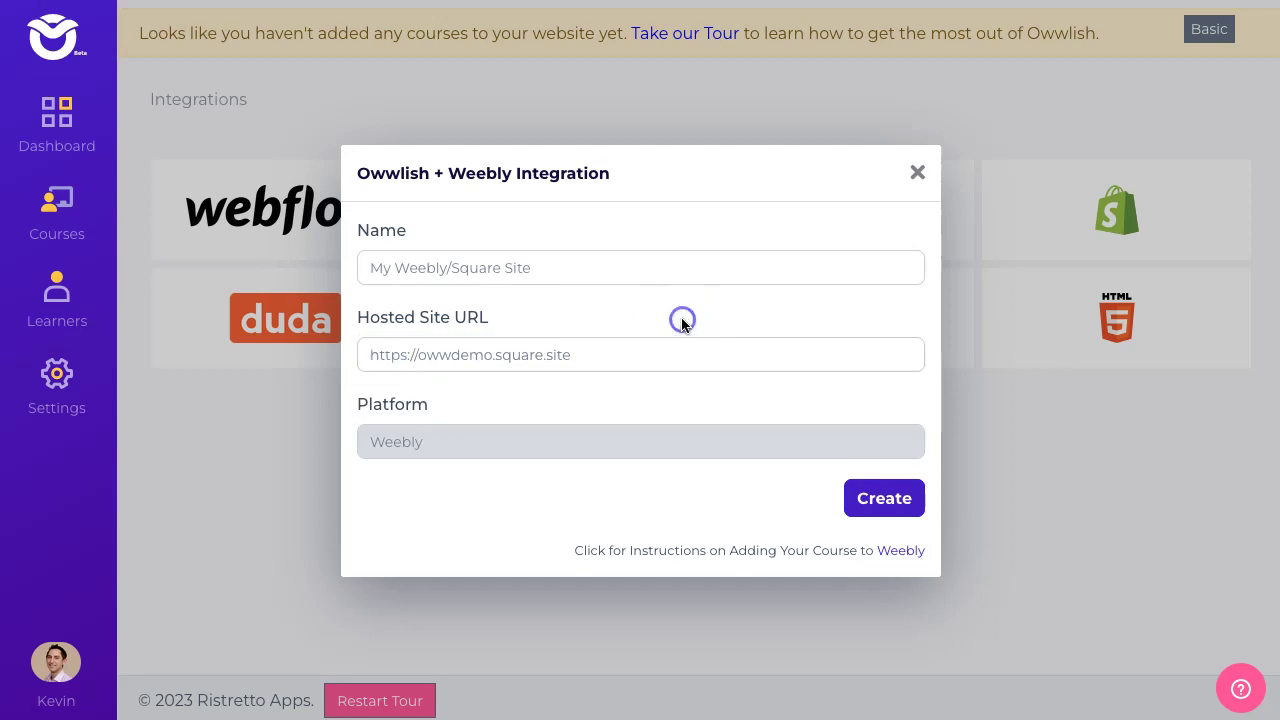
key("Tab")
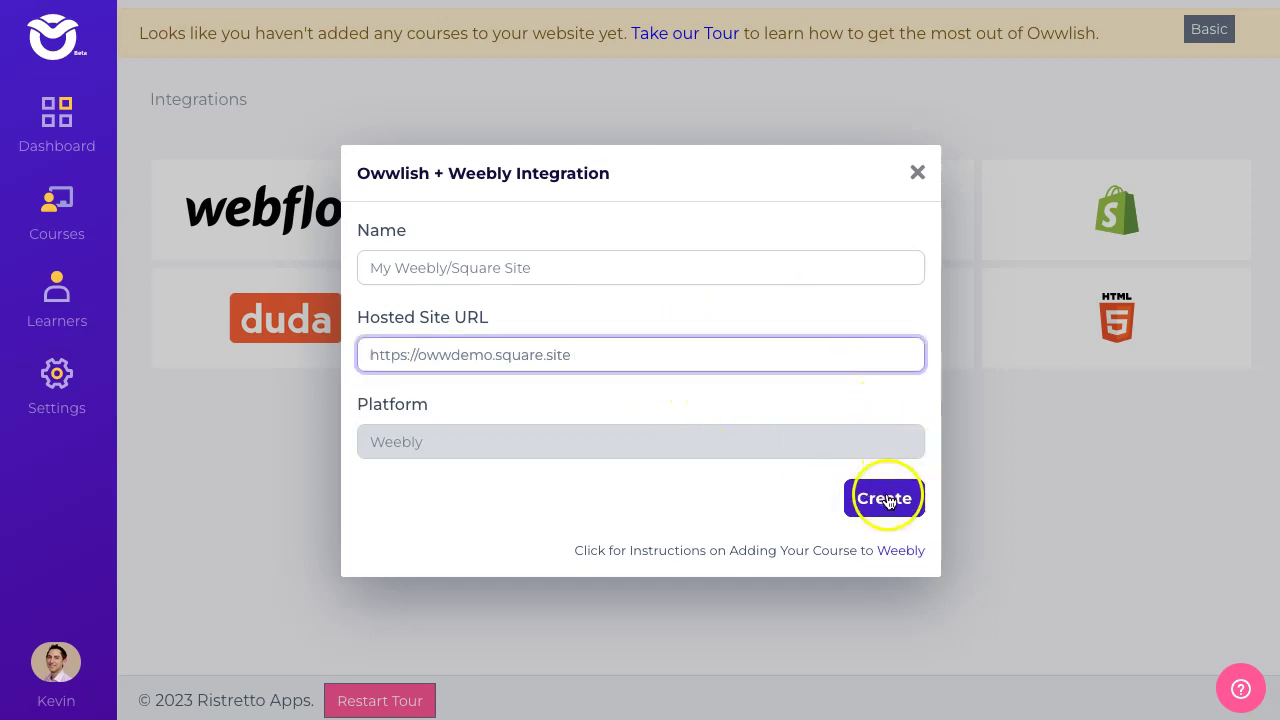
- Correct the address and create the Weebly site integration
left_click(886, 499)
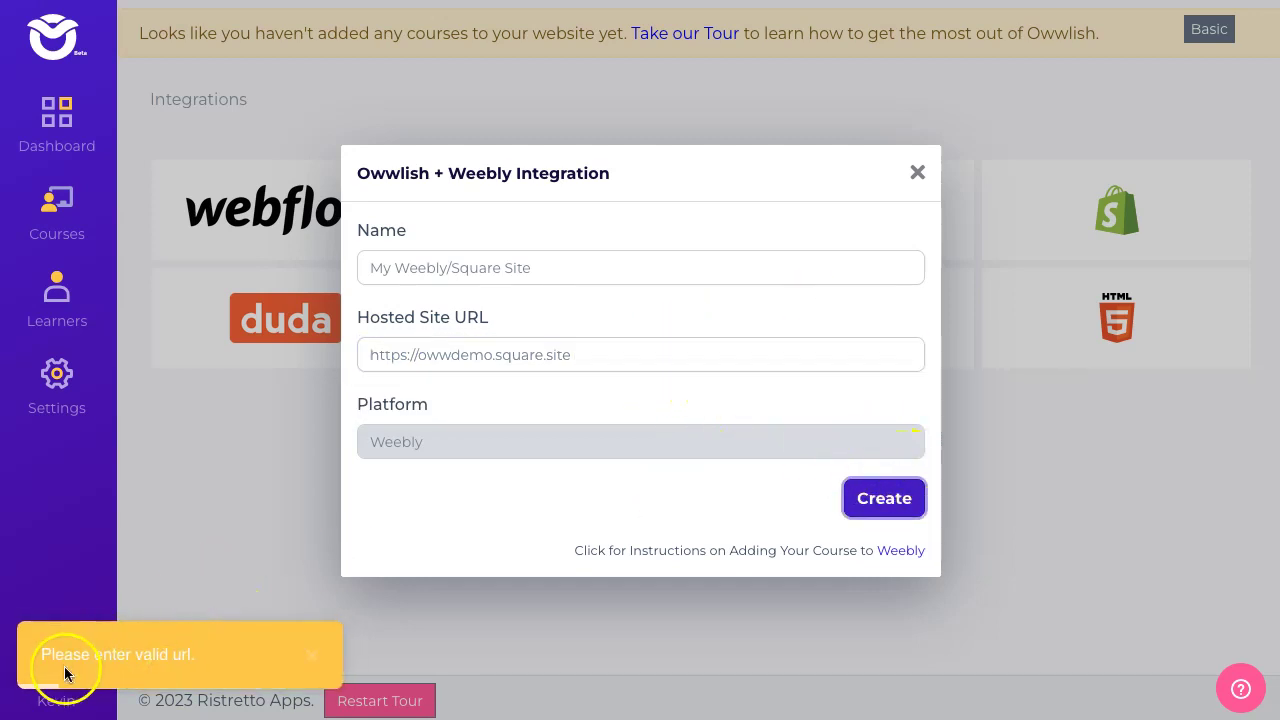
left_click(614, 364)
left_click(634, 351)
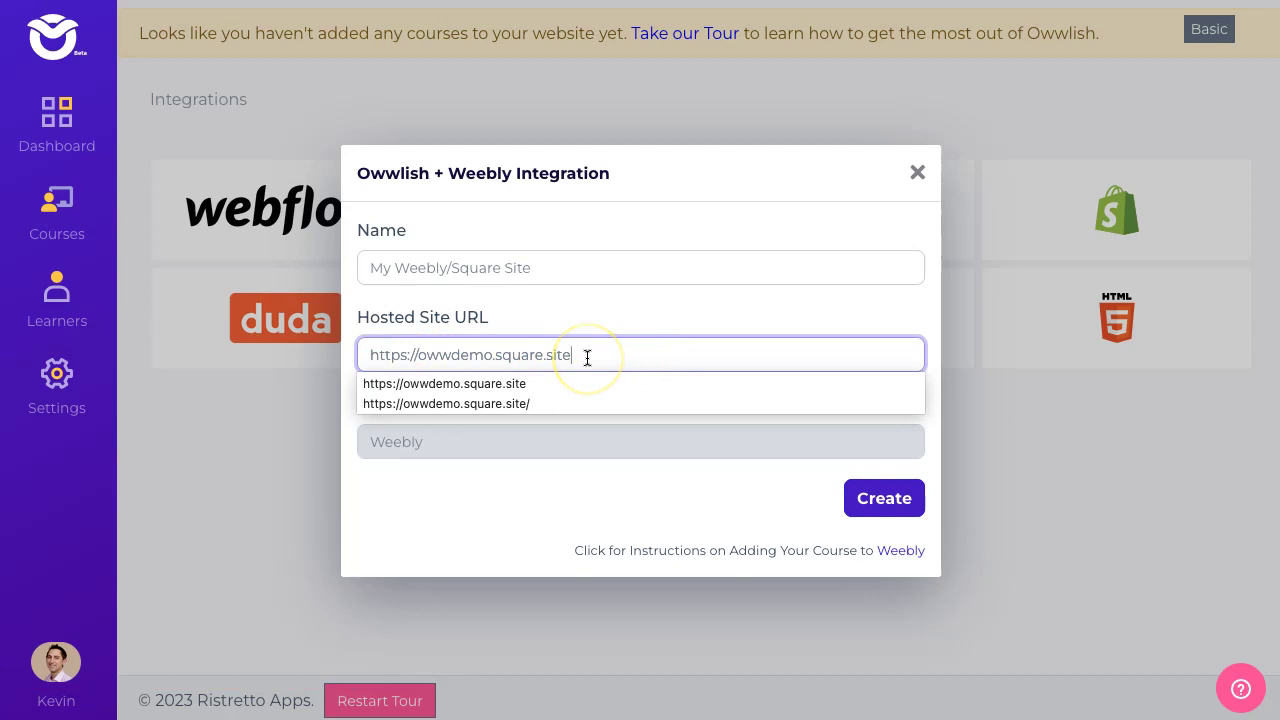
left_click(602, 356)
left_click(875, 497)
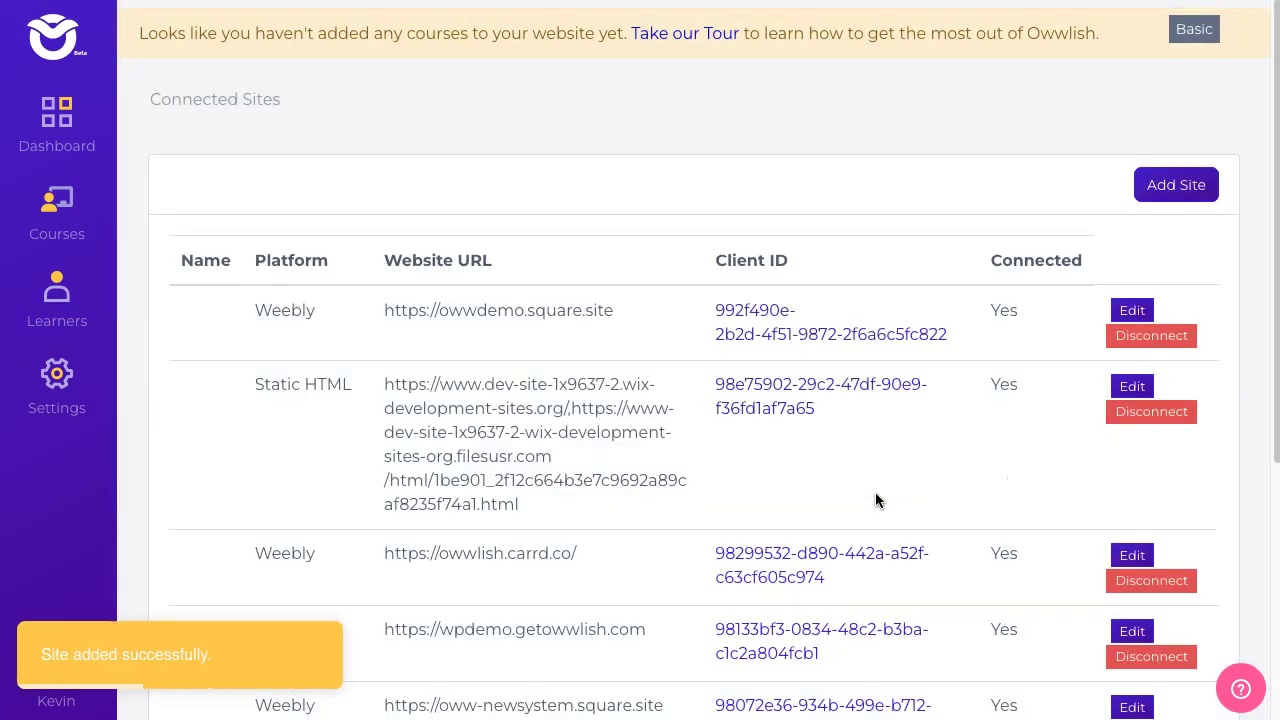
- Reload Connected Sites and show the integration code for owwdemo.square.site
left_click_drag(257, 310, 1055, 325)
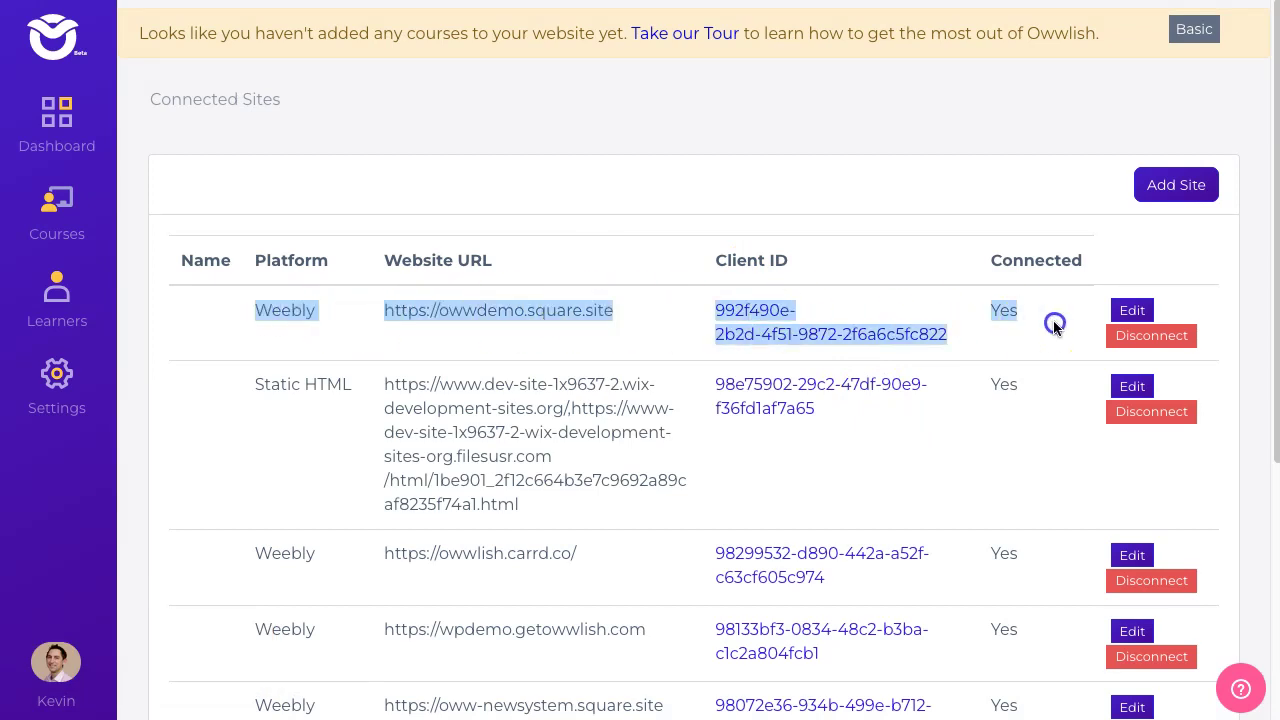
left_click(66, 380)
left_click(220, 143)
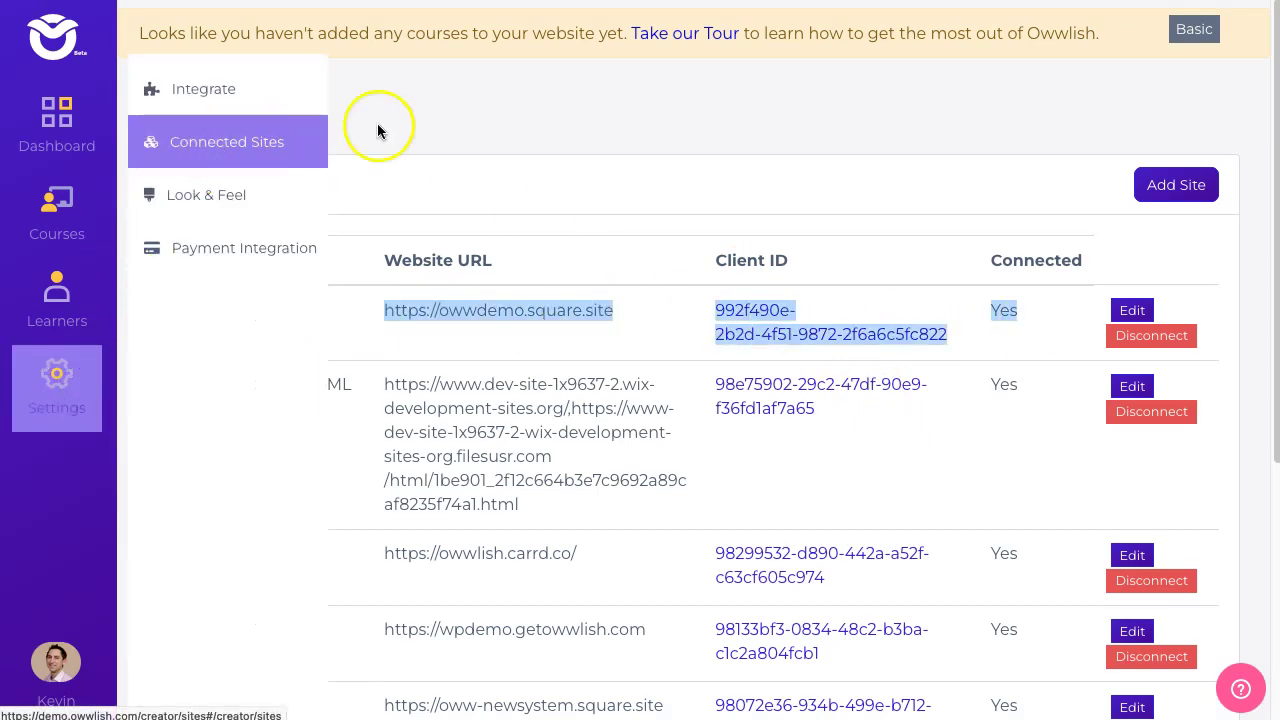
left_click(45, 375)
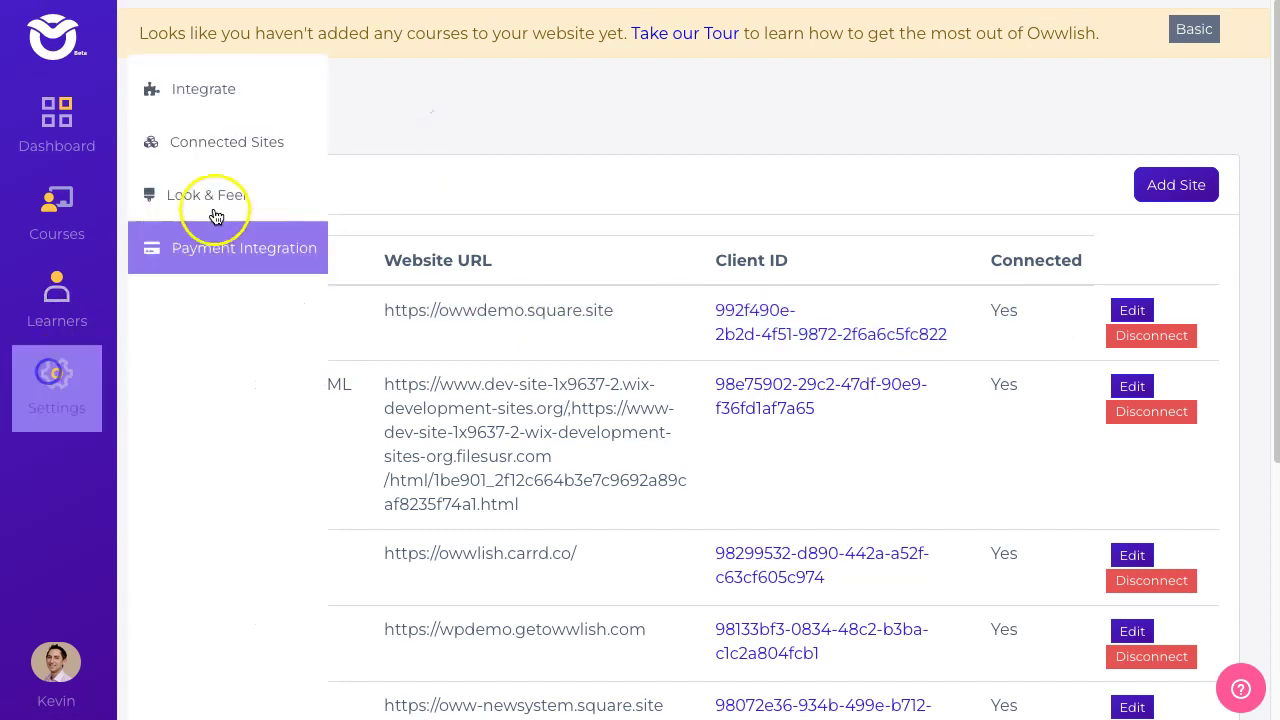
left_click(261, 147)
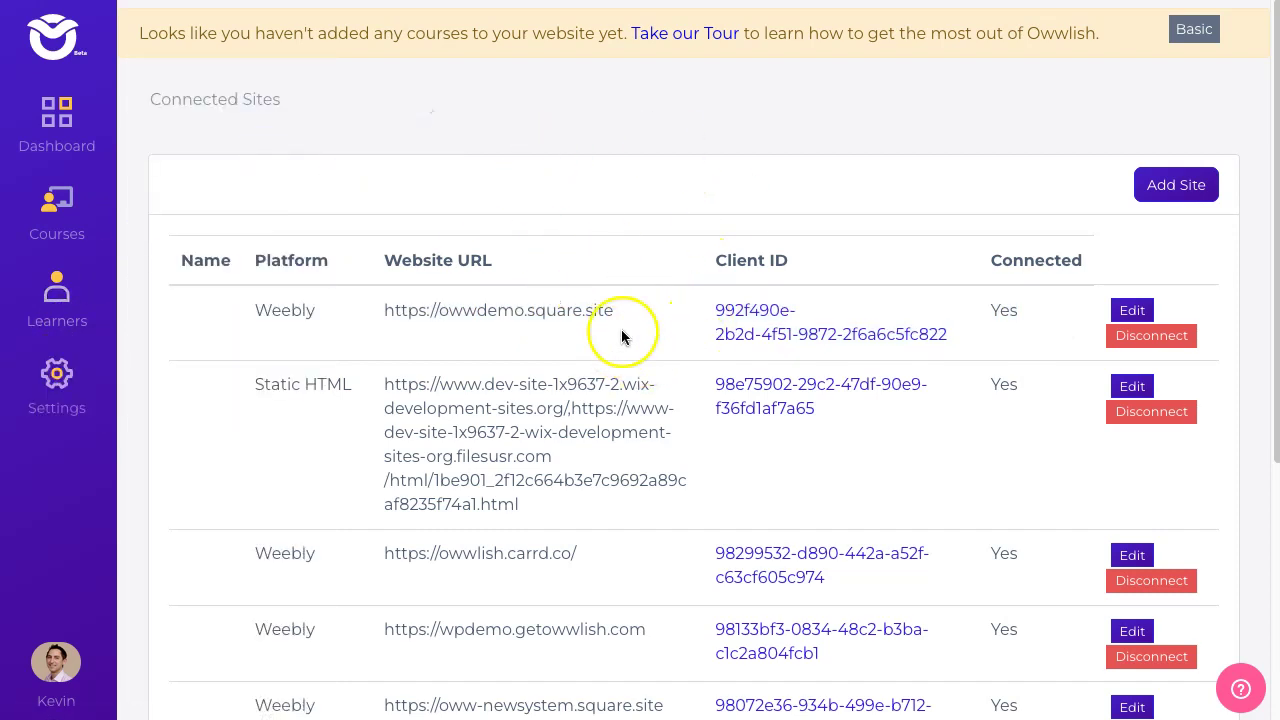
left_click(768, 316)
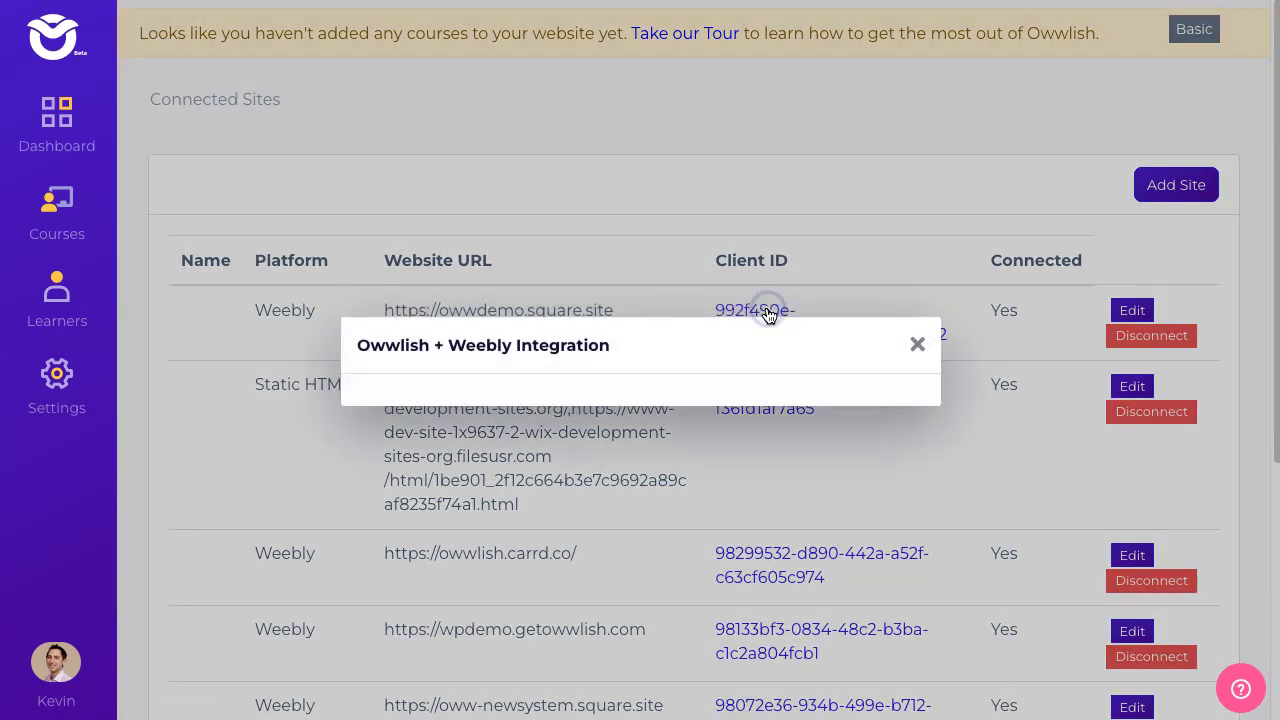
left_click_drag(357, 131, 849, 134)
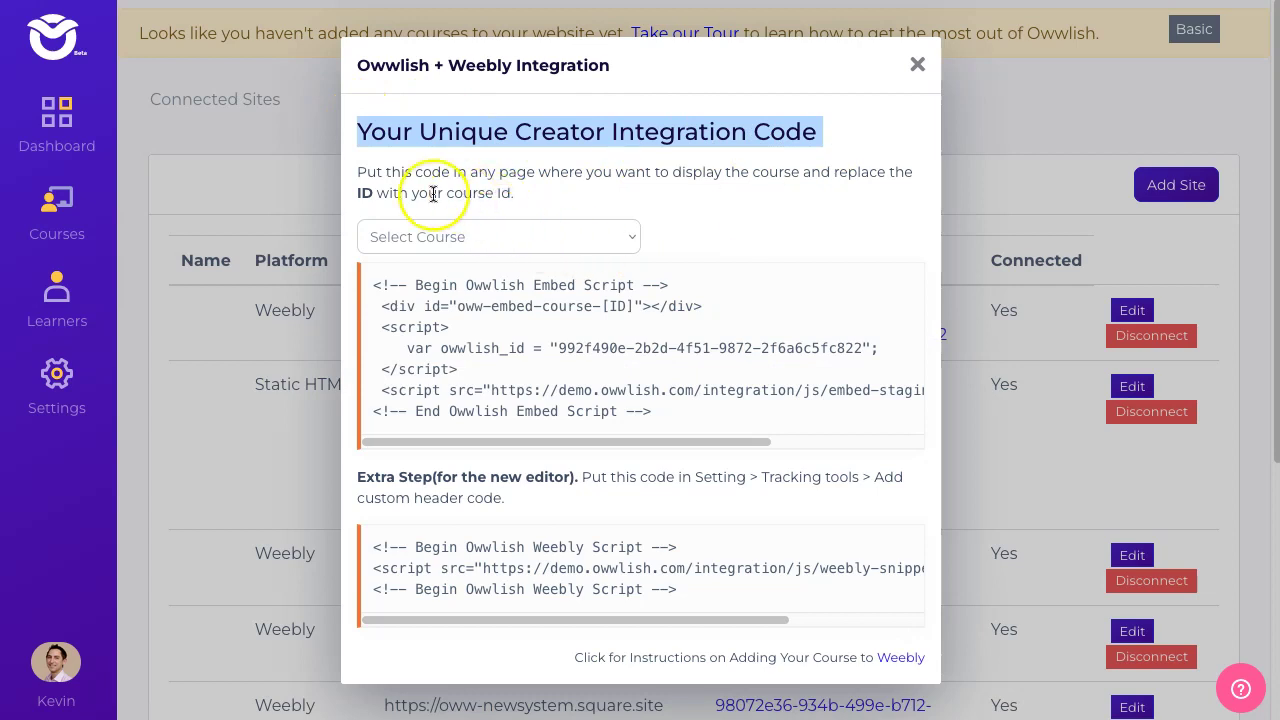
left_click(711, 286)
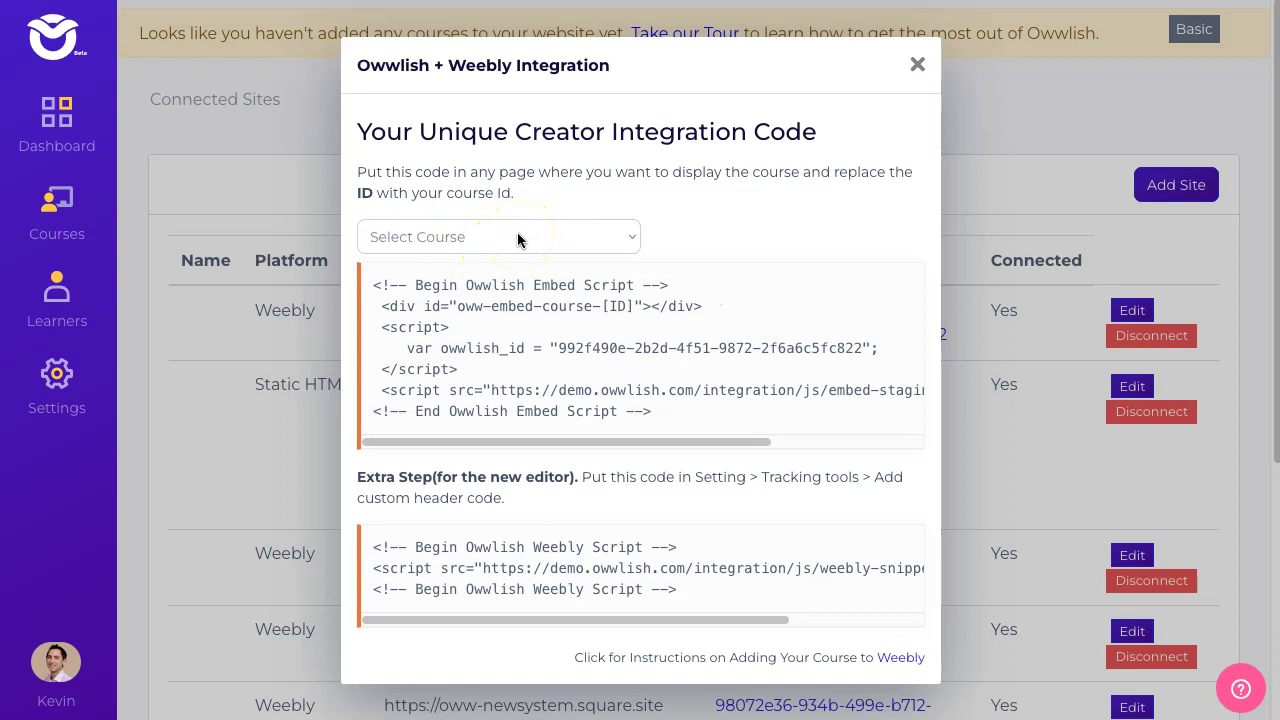
- Select Clinical Interview Course (id 68) and copy its embed code
left_click(518, 240)
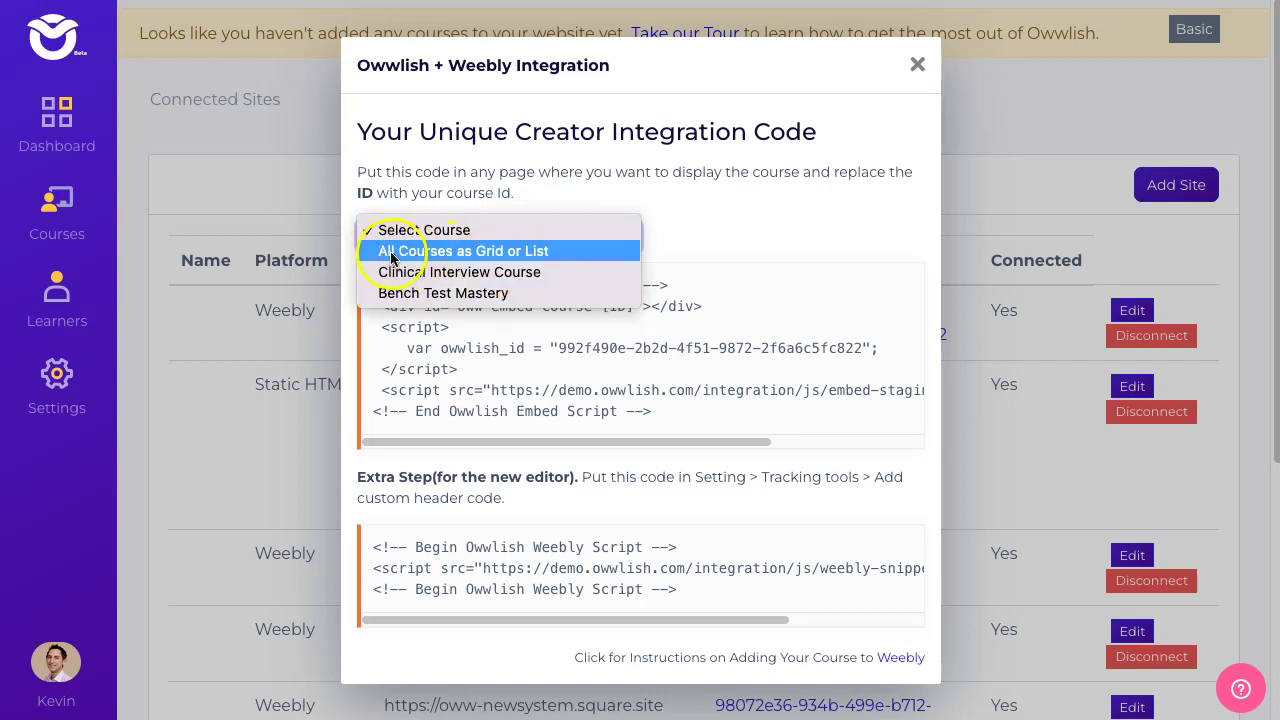
left_click(540, 251)
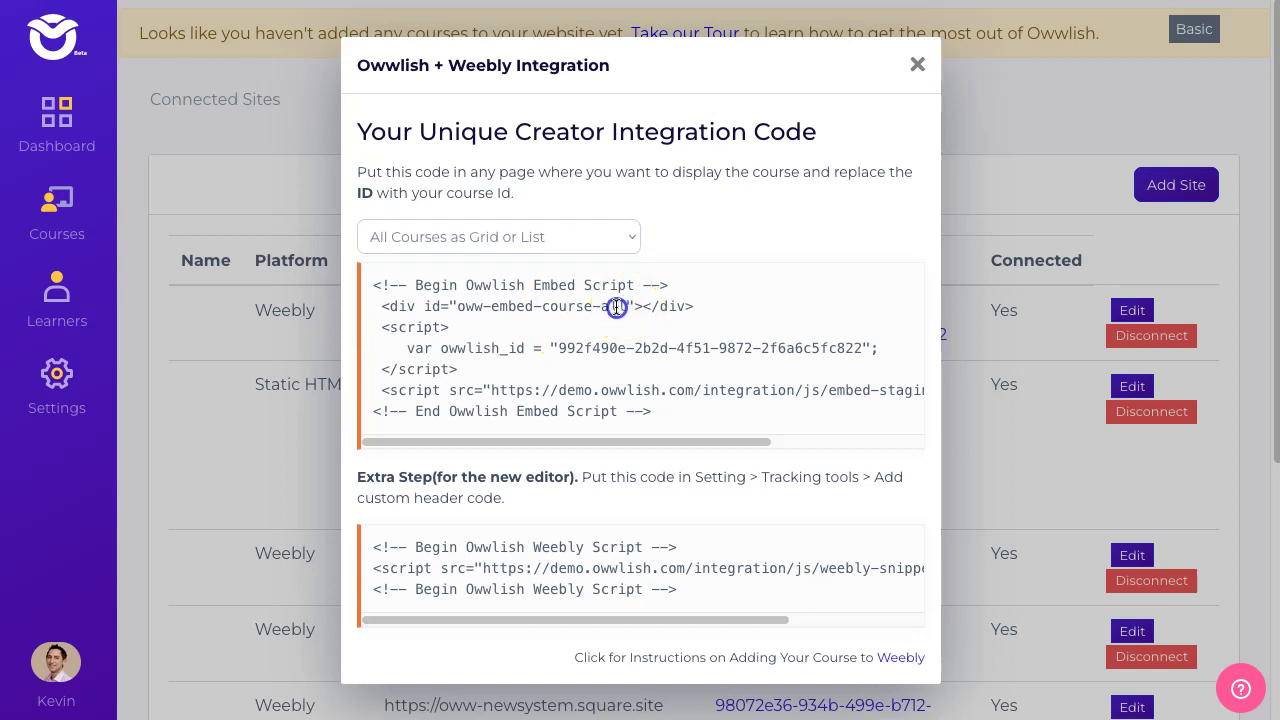
left_click(586, 245)
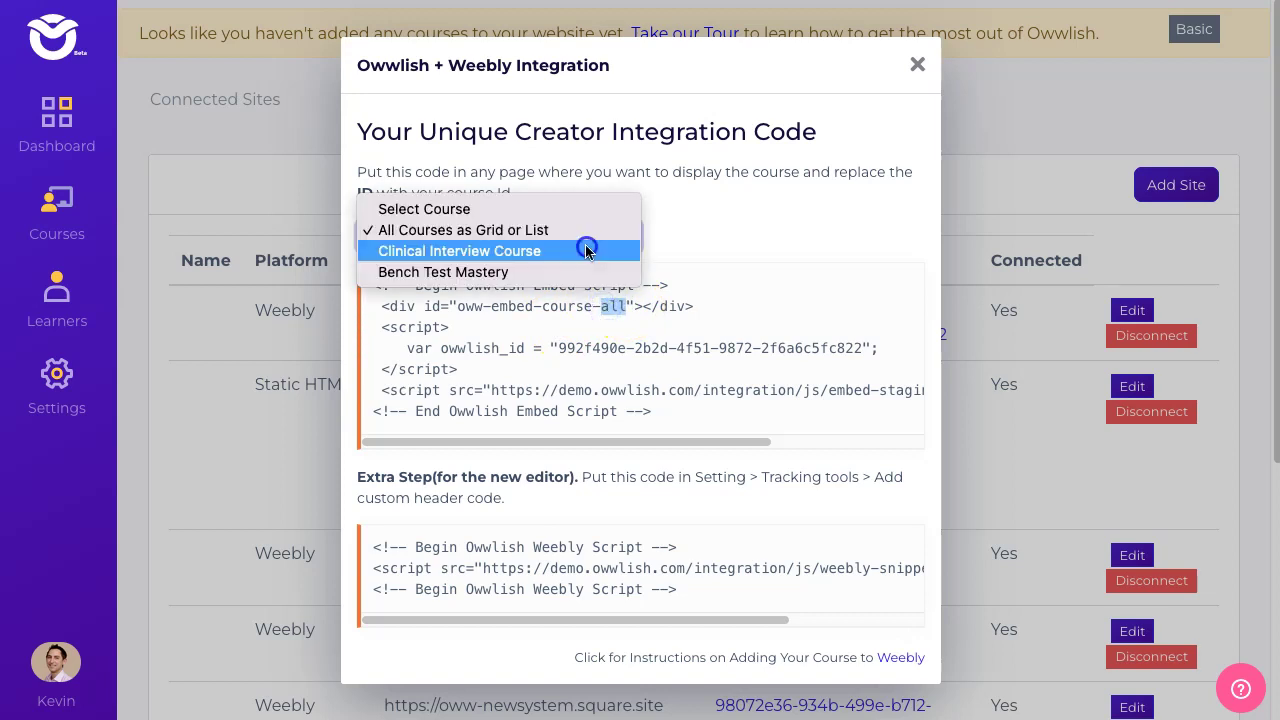
left_click(522, 252)
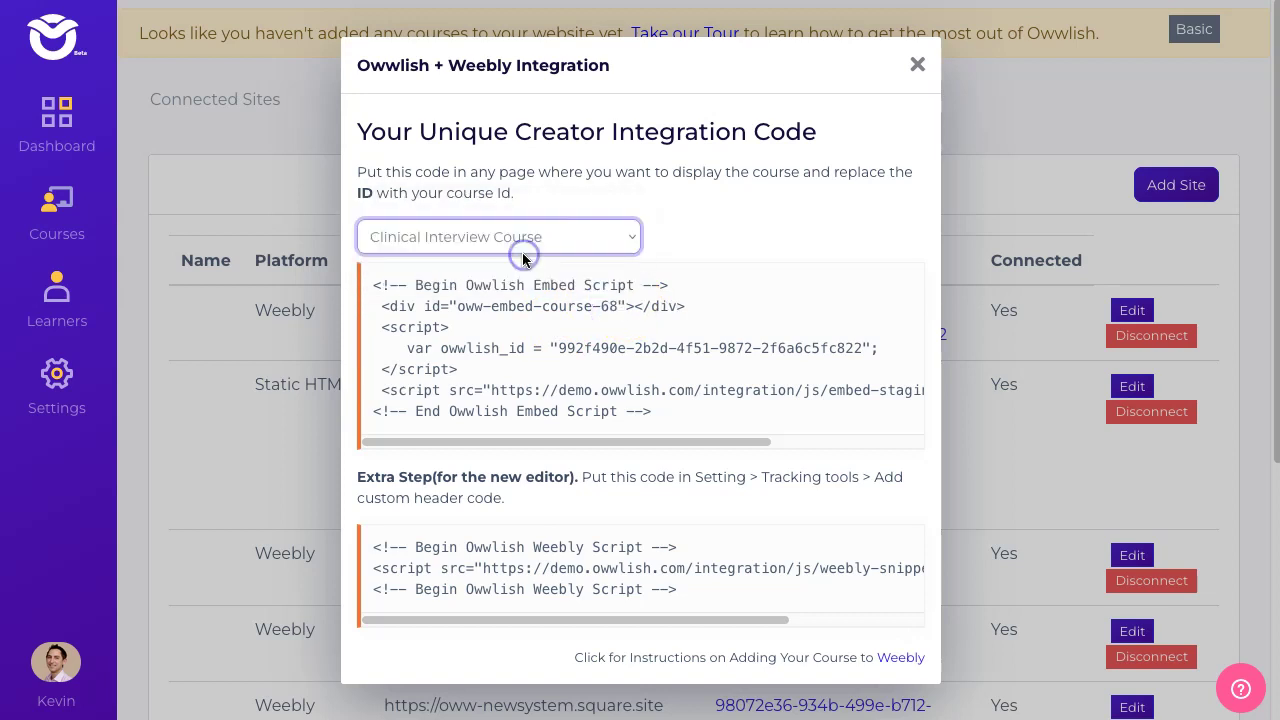
double_click(601, 307)
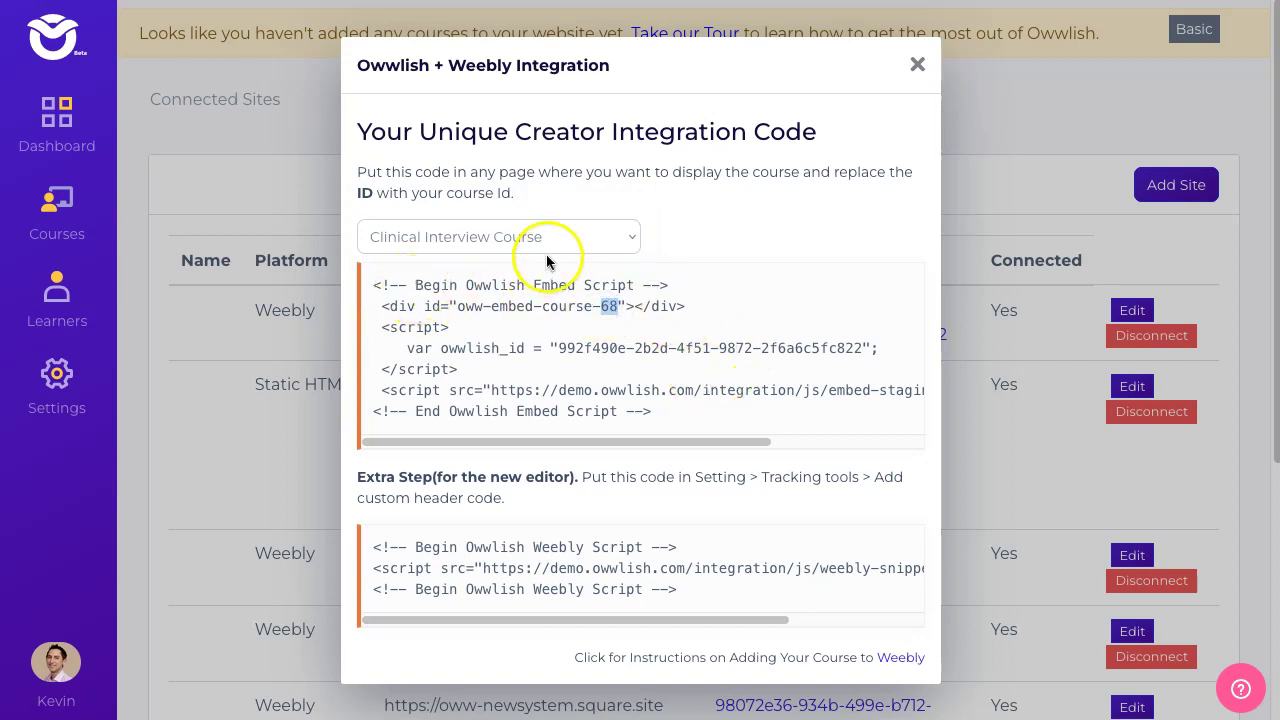
left_click_drag(673, 424, 388, 282)
right_click(375, 286)
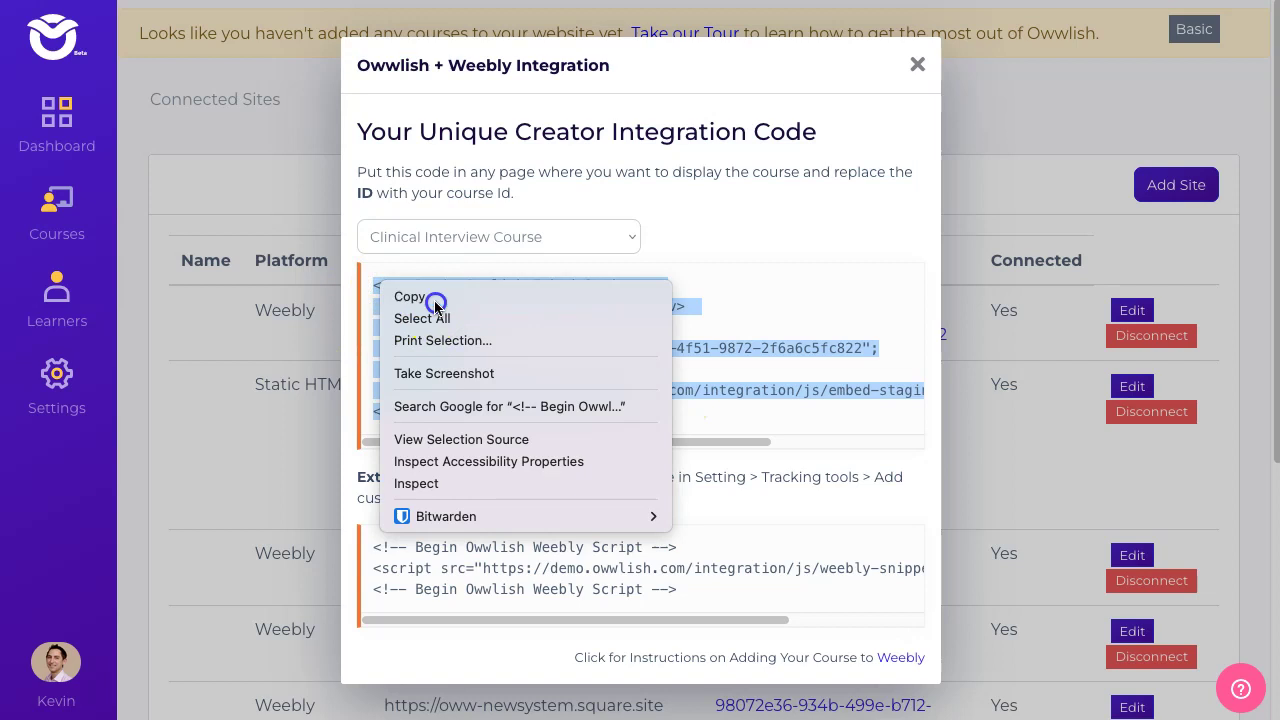
left_click(436, 298)
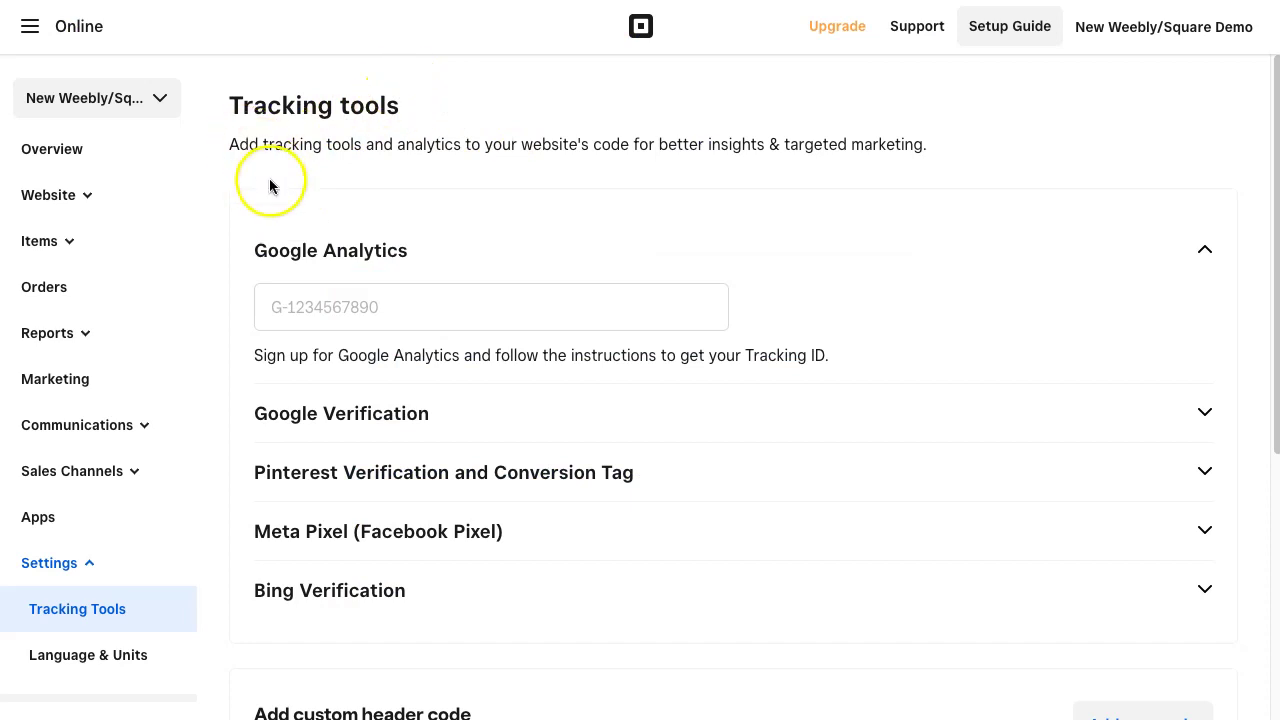
- Expand Website in the Square Online sidebar and open Edit Site on the Home page
left_click(452, 180)
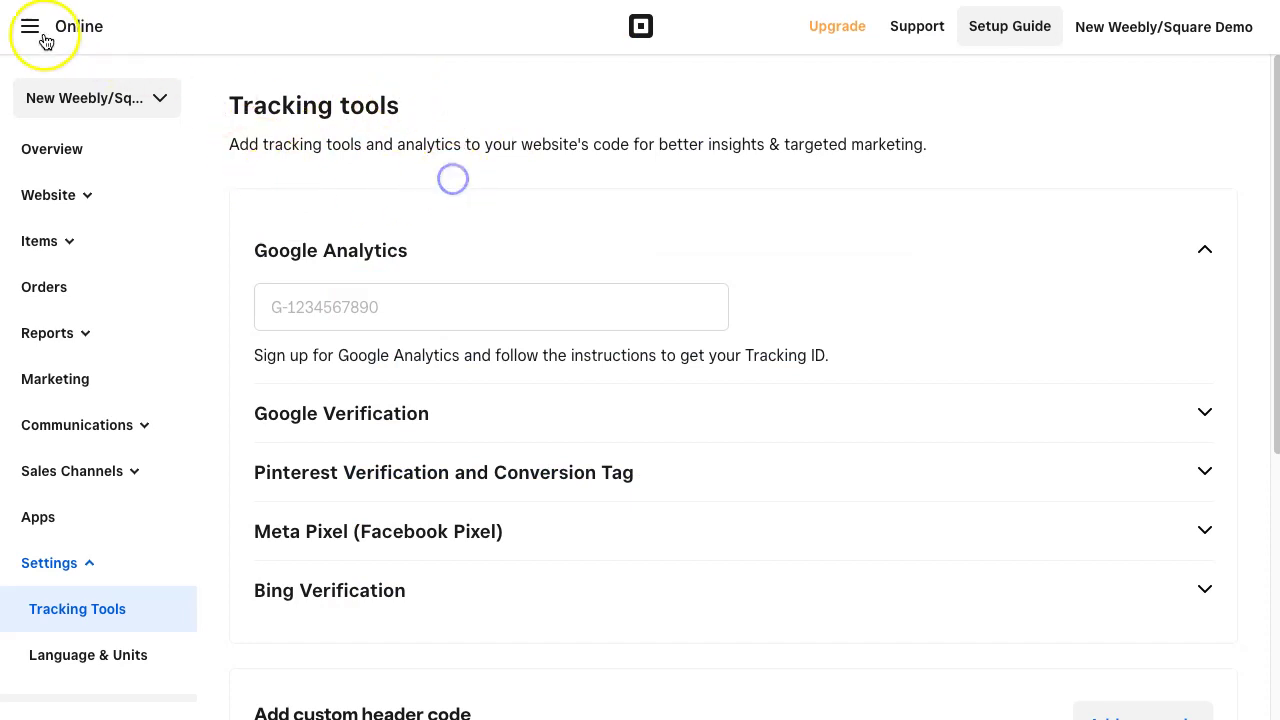
left_click(88, 199)
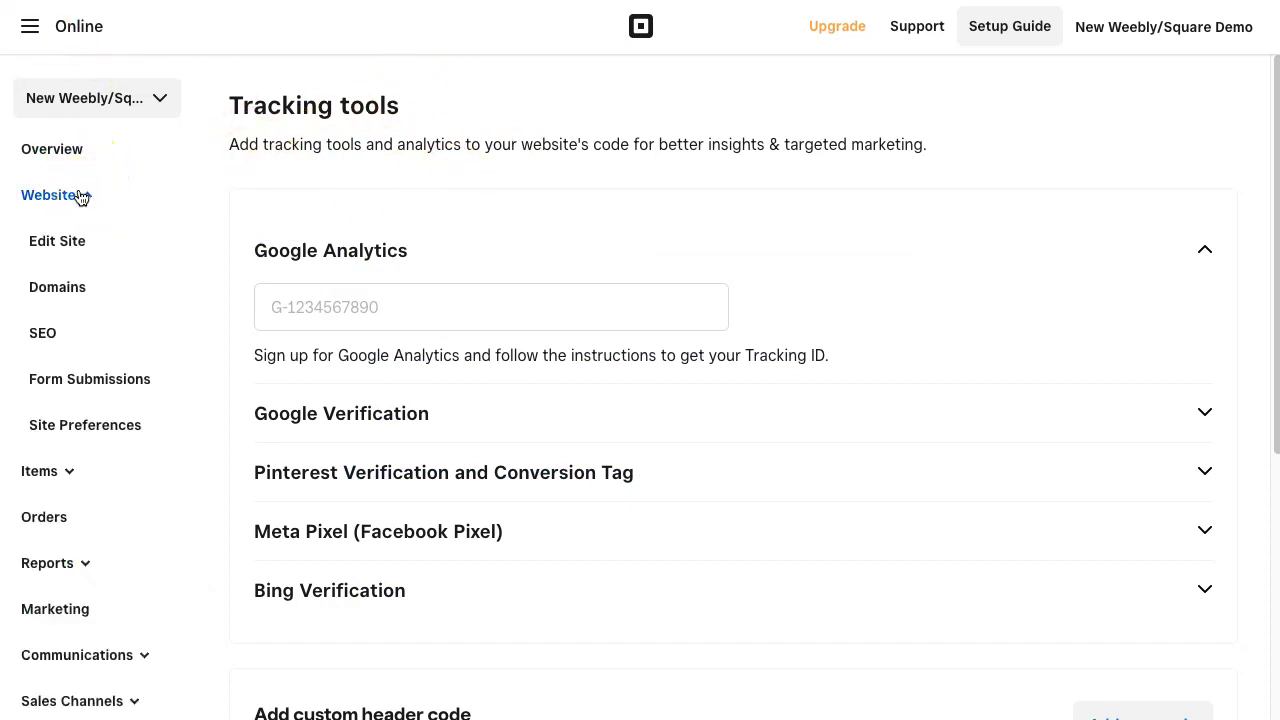
left_click(55, 243)
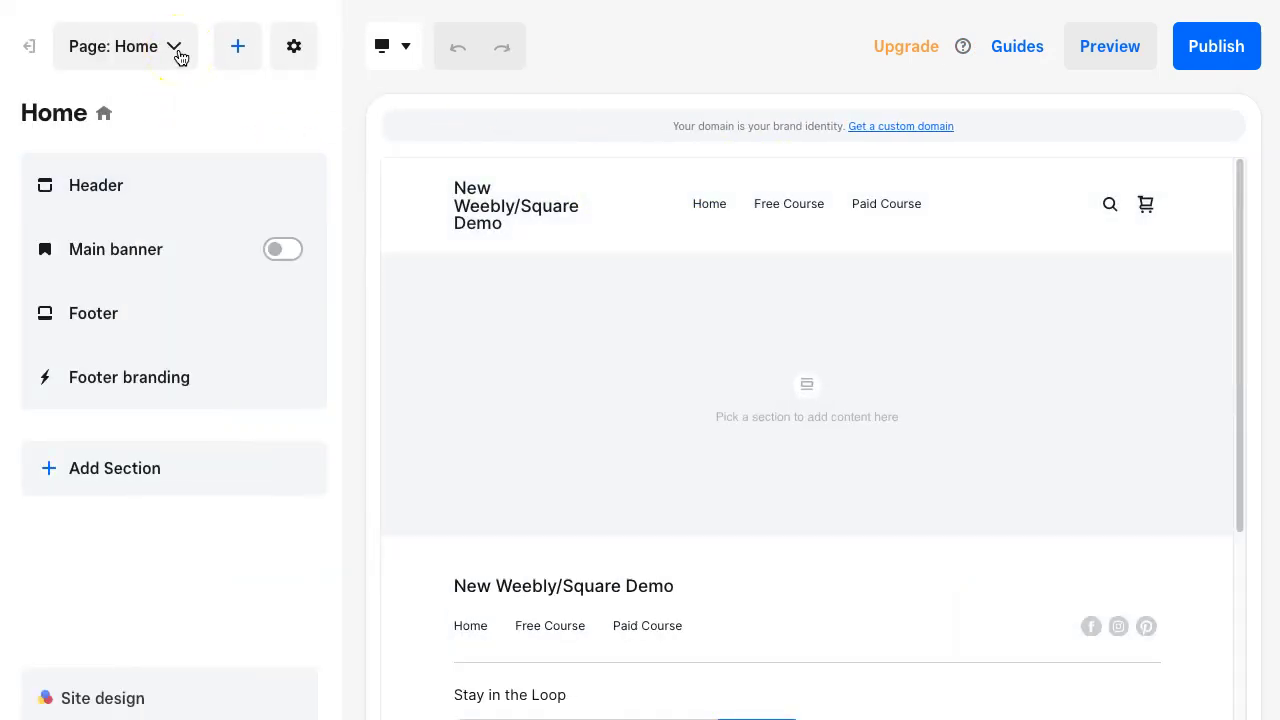
left_click(234, 48)
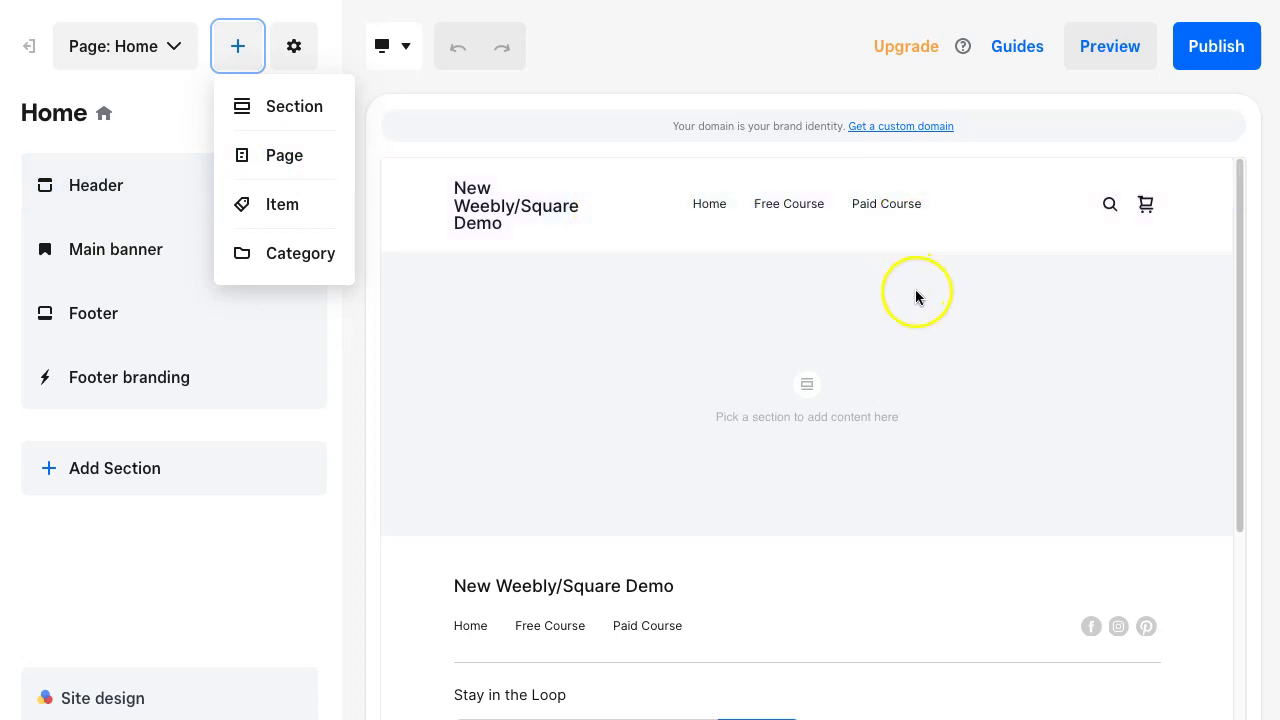
left_click(598, 72)
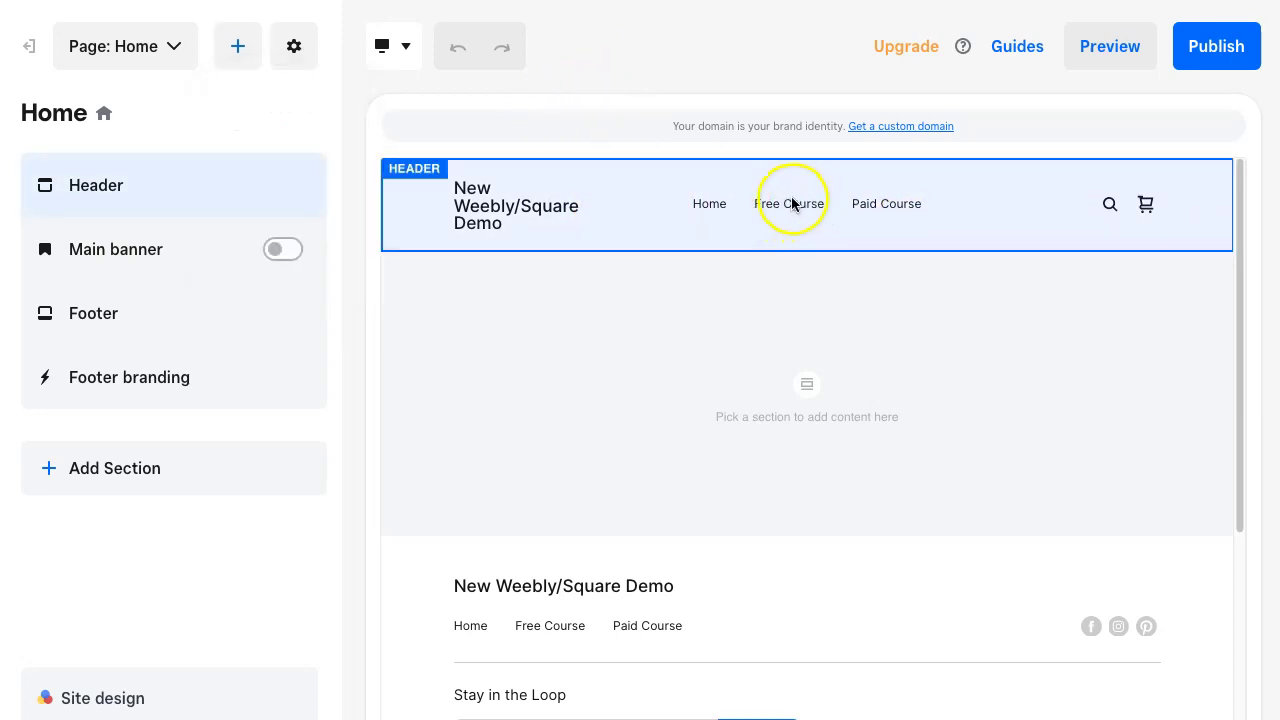
left_click(181, 47)
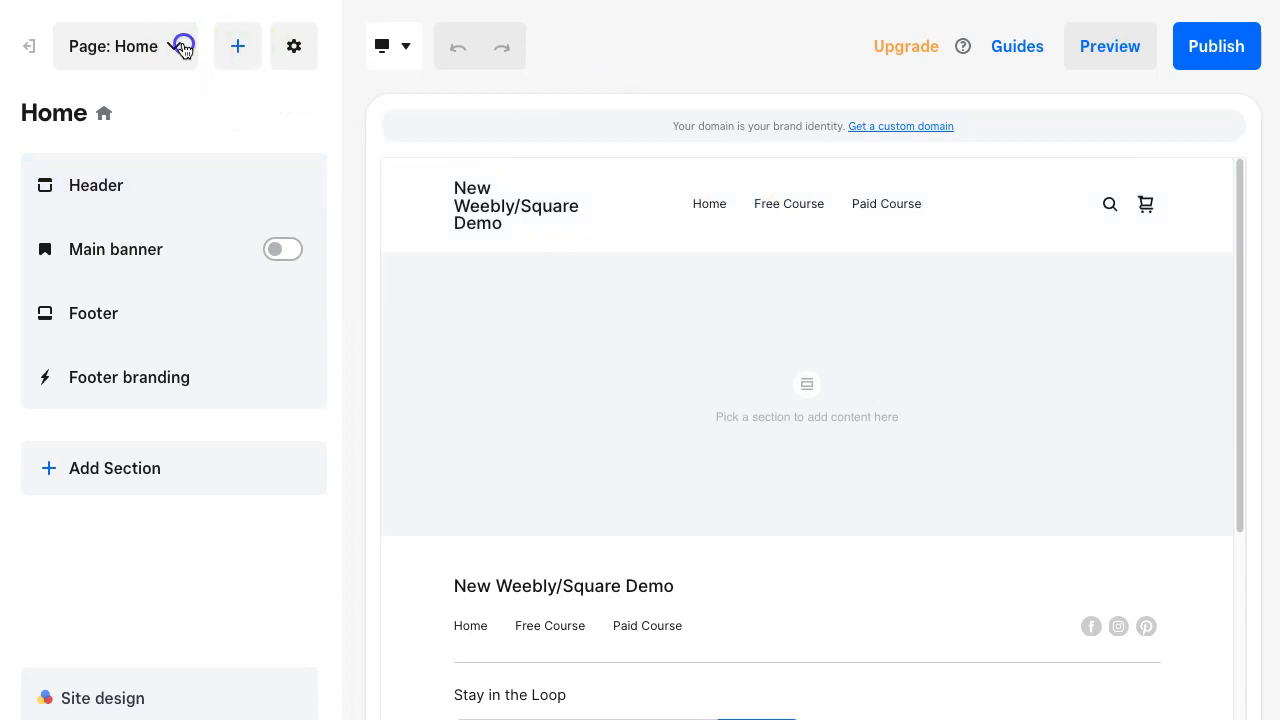
left_click(183, 45)
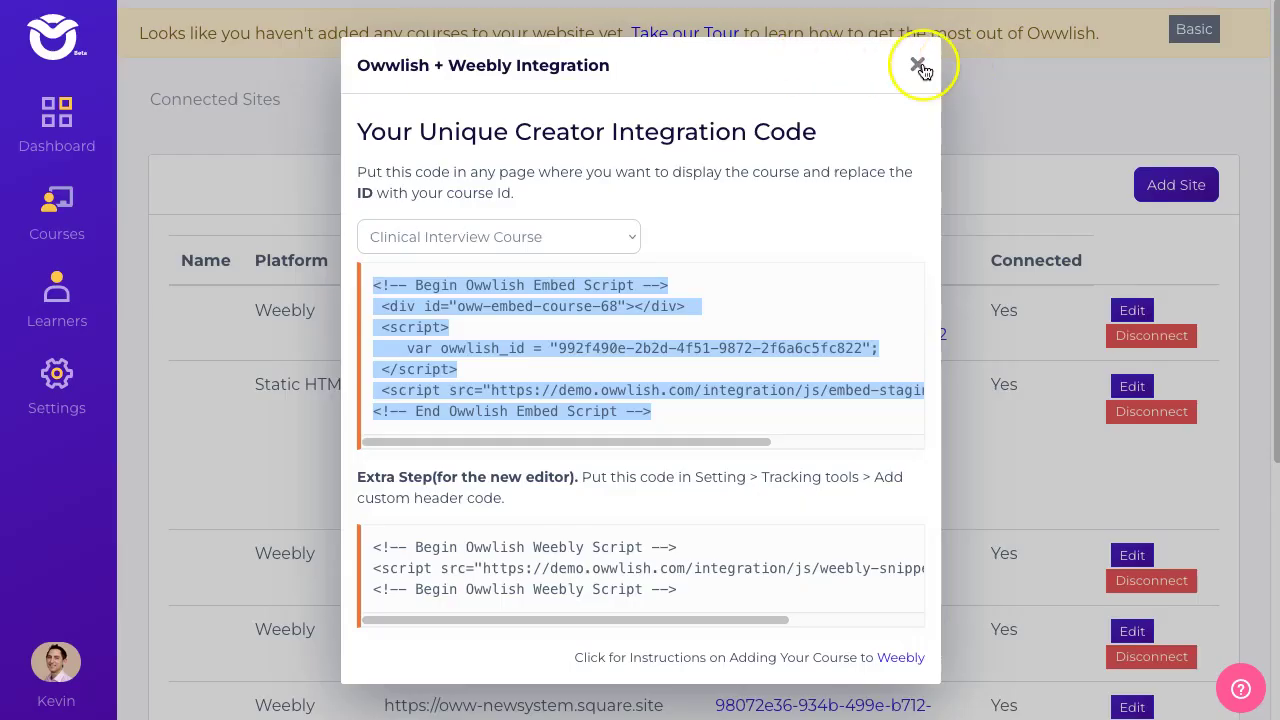
- Verify in Owwlish Courses that Clinical Interview Course has Course ID 68
left_click(918, 66)
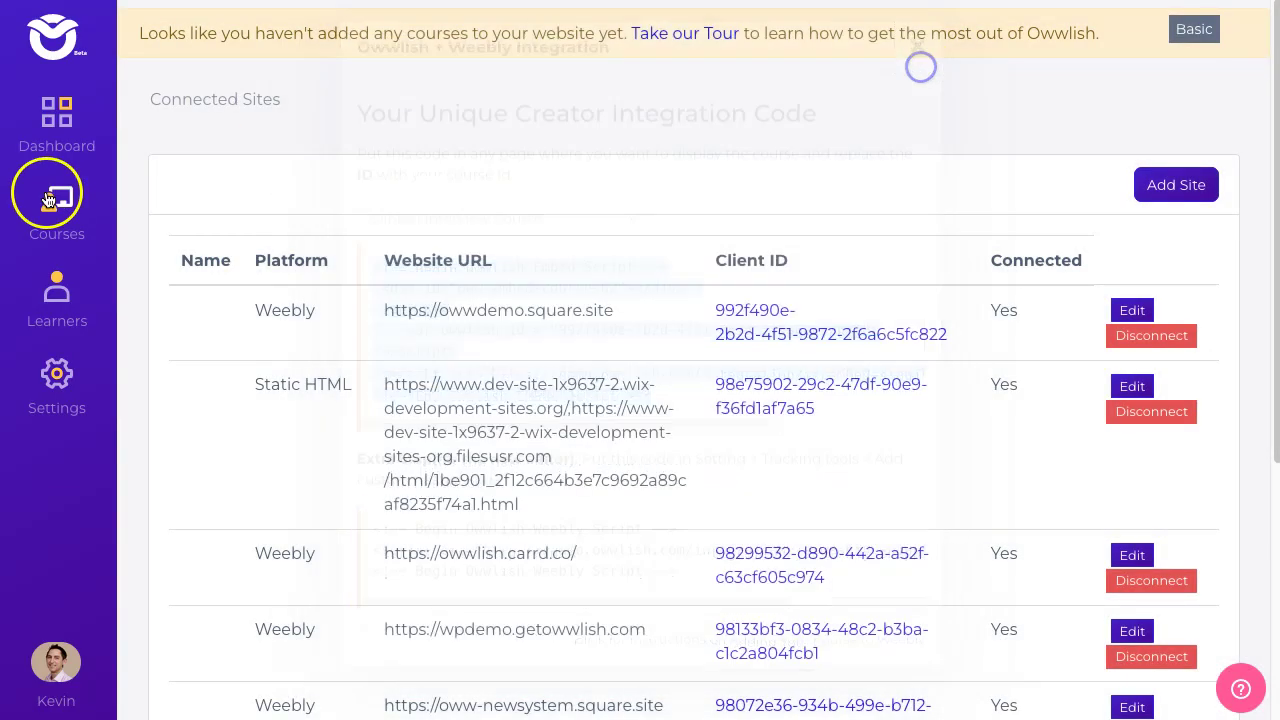
left_click(45, 205)
left_click(530, 350)
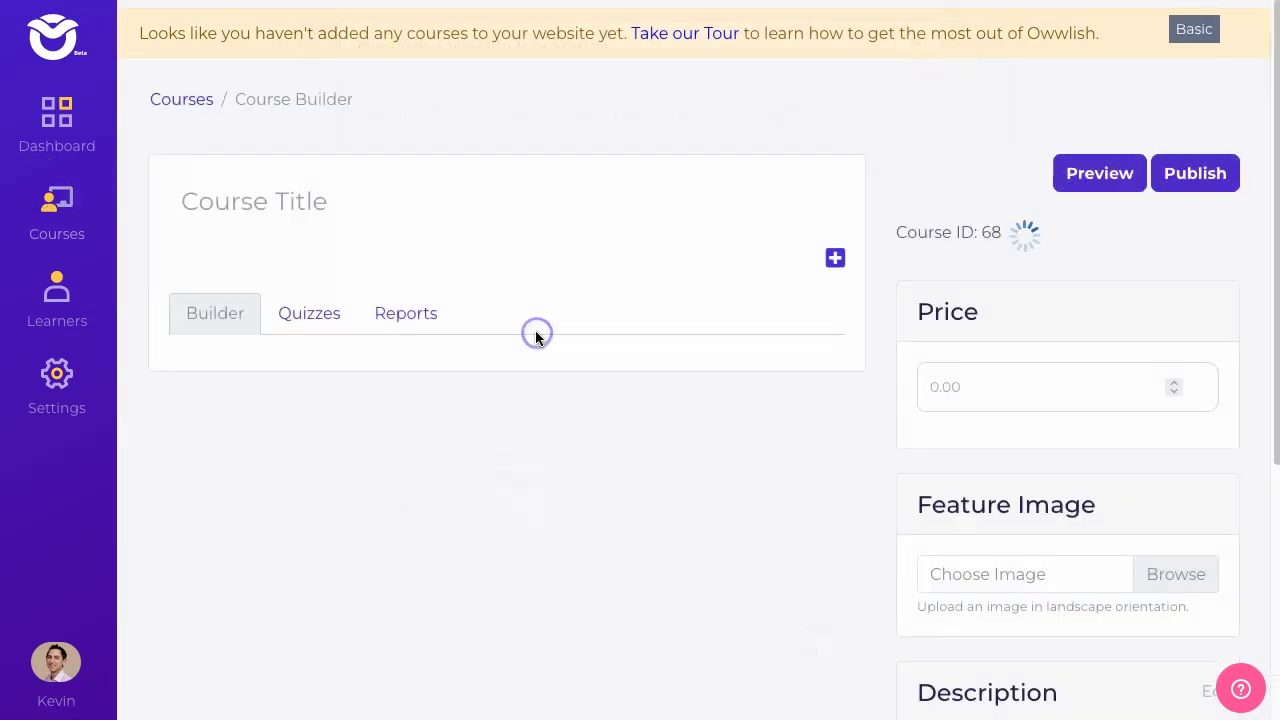
left_click_drag(975, 372, 915, 371)
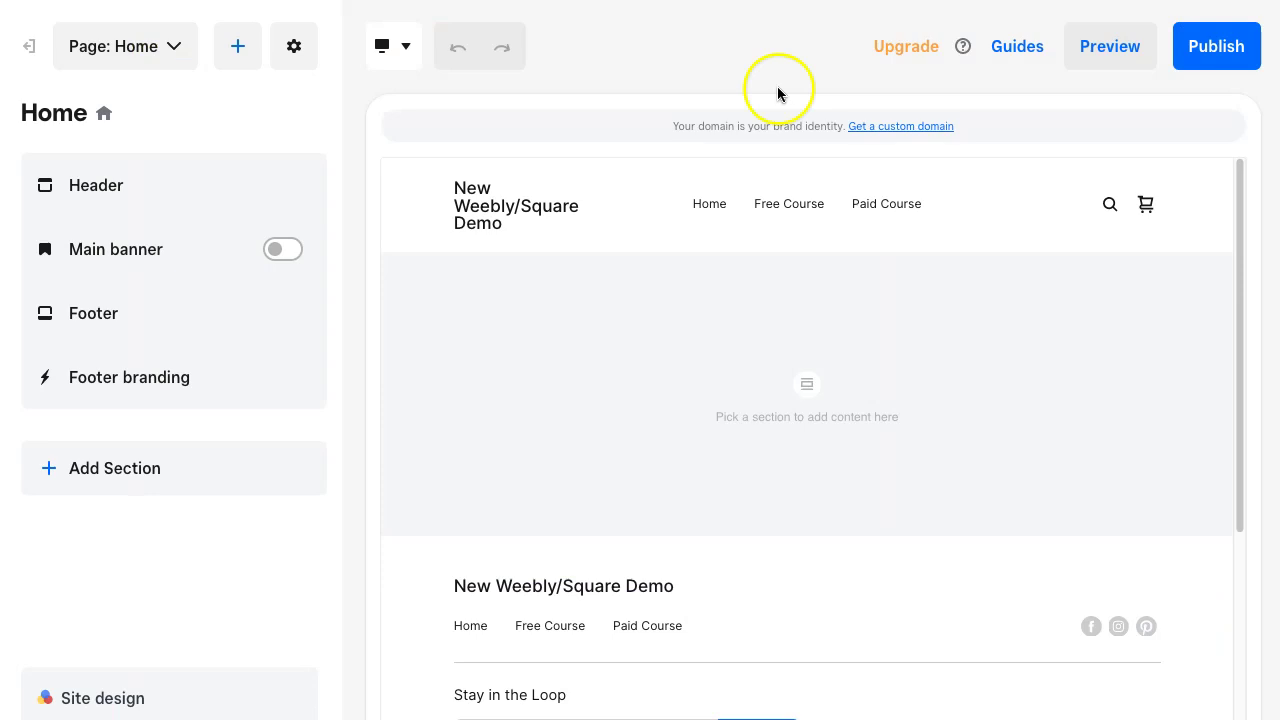
- Switch the editor from Home to the Free Course page and bring up the add-content choices
left_click(174, 50)
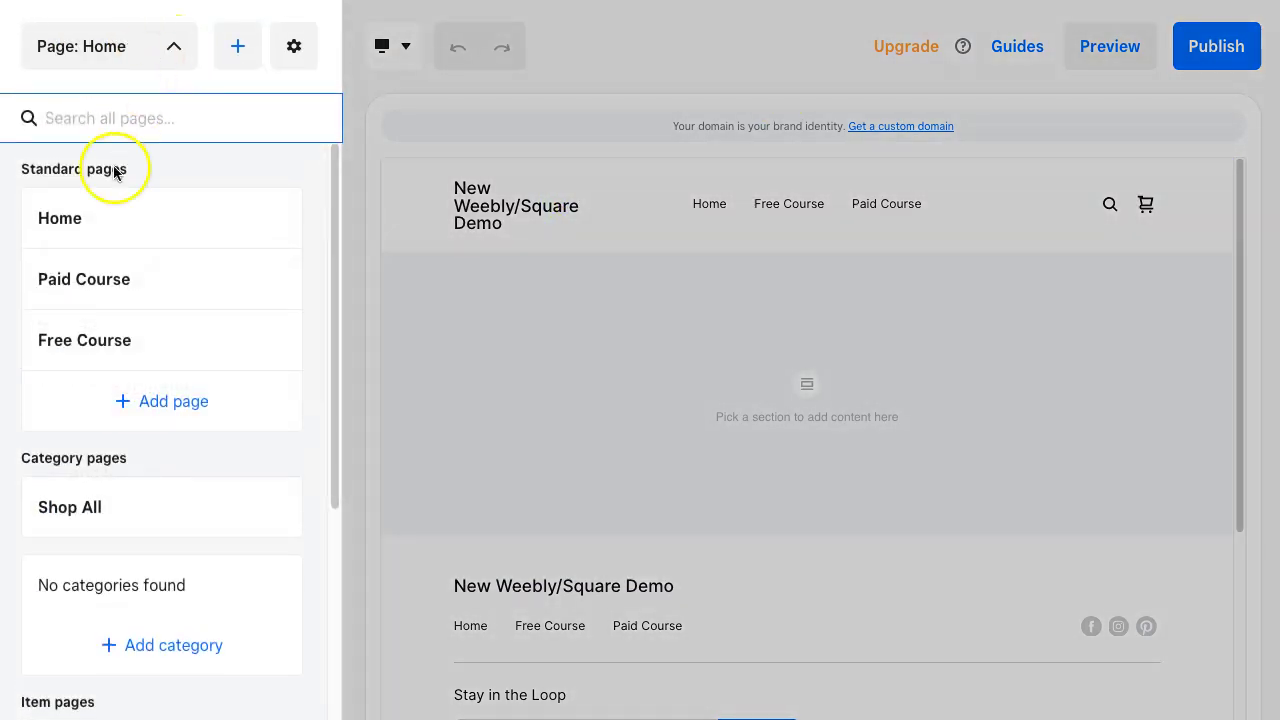
left_click(88, 342)
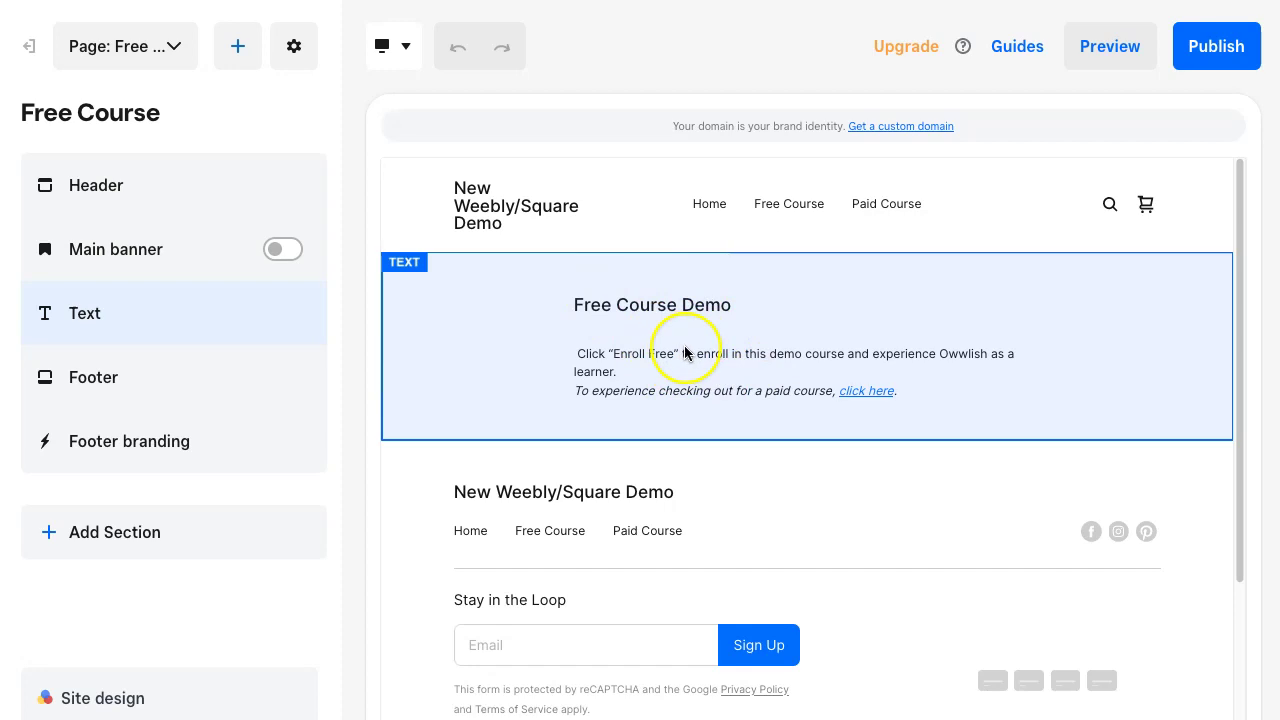
left_click(238, 50)
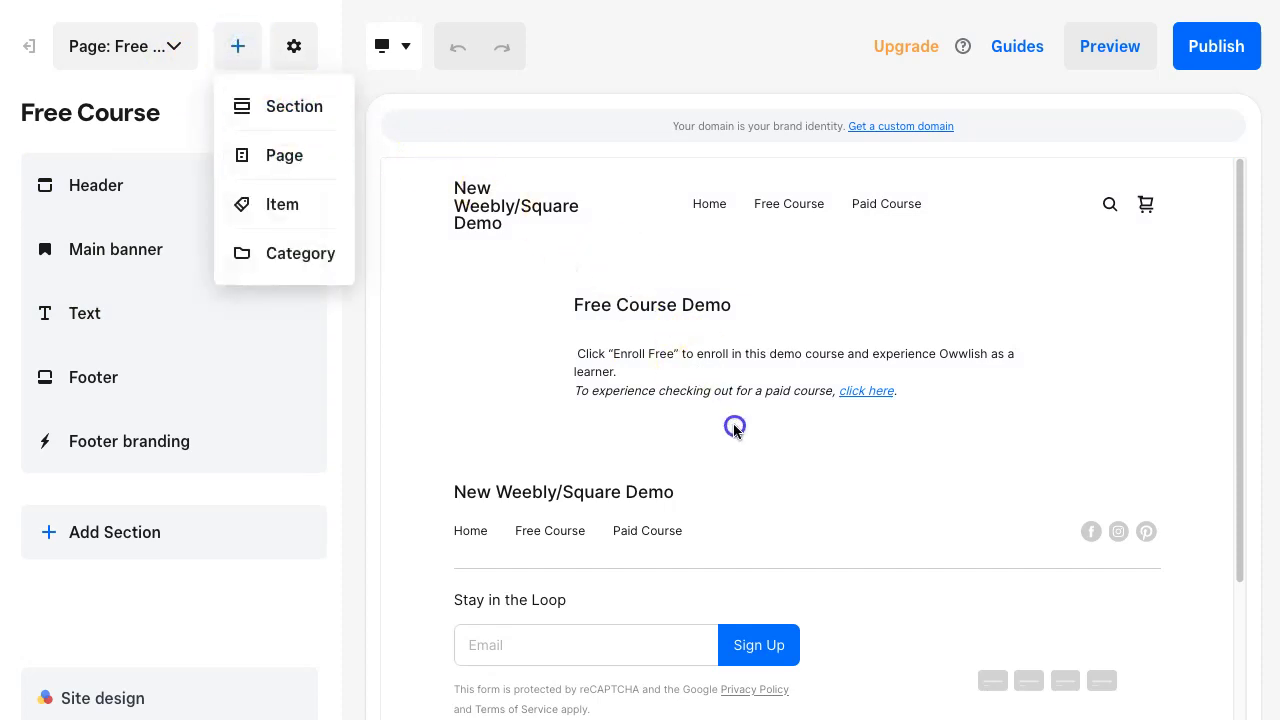
- Browse to the Embed code section type and compare its layouts, then close the list
left_click(302, 108)
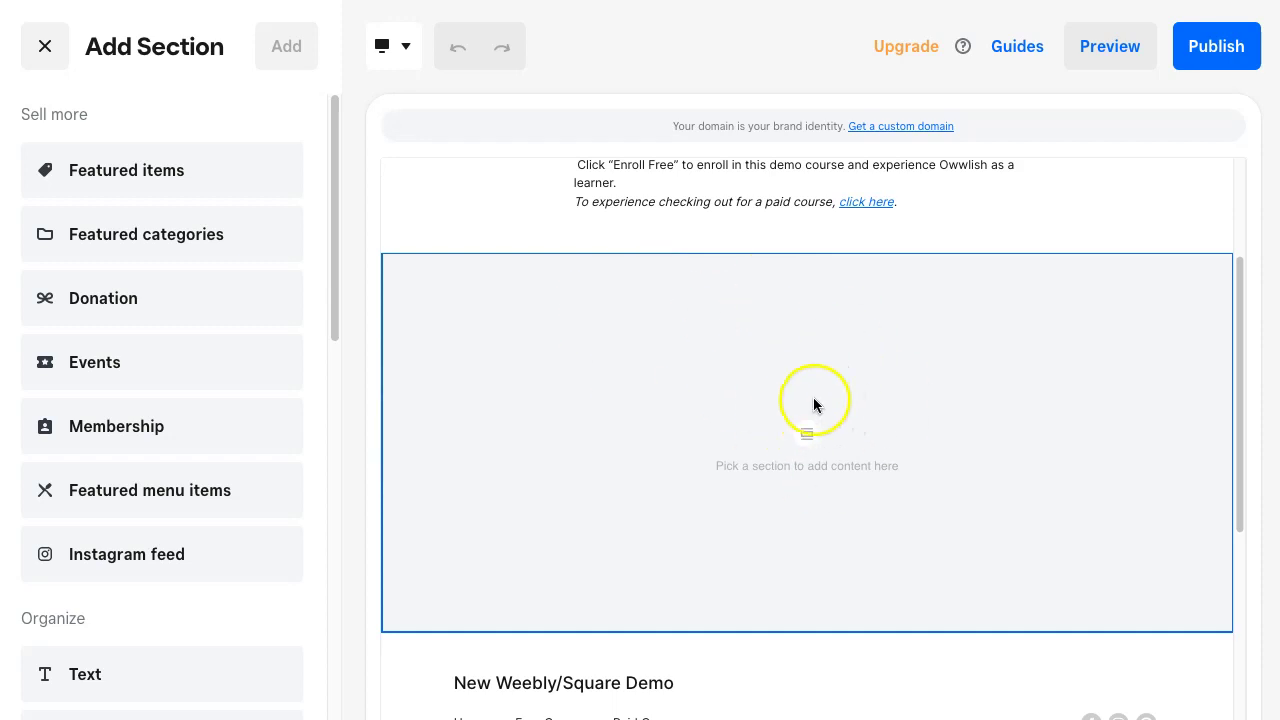
scroll(242, 353, "down", 5)
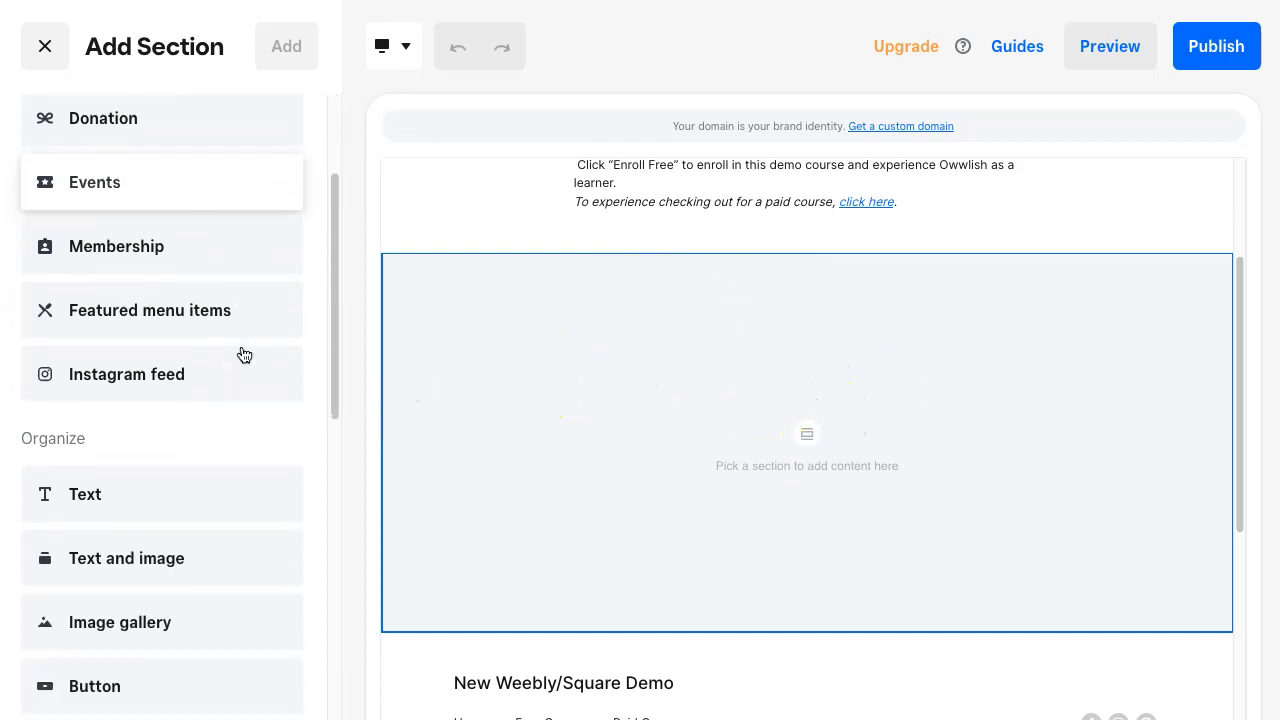
scroll(242, 353, "down", 1)
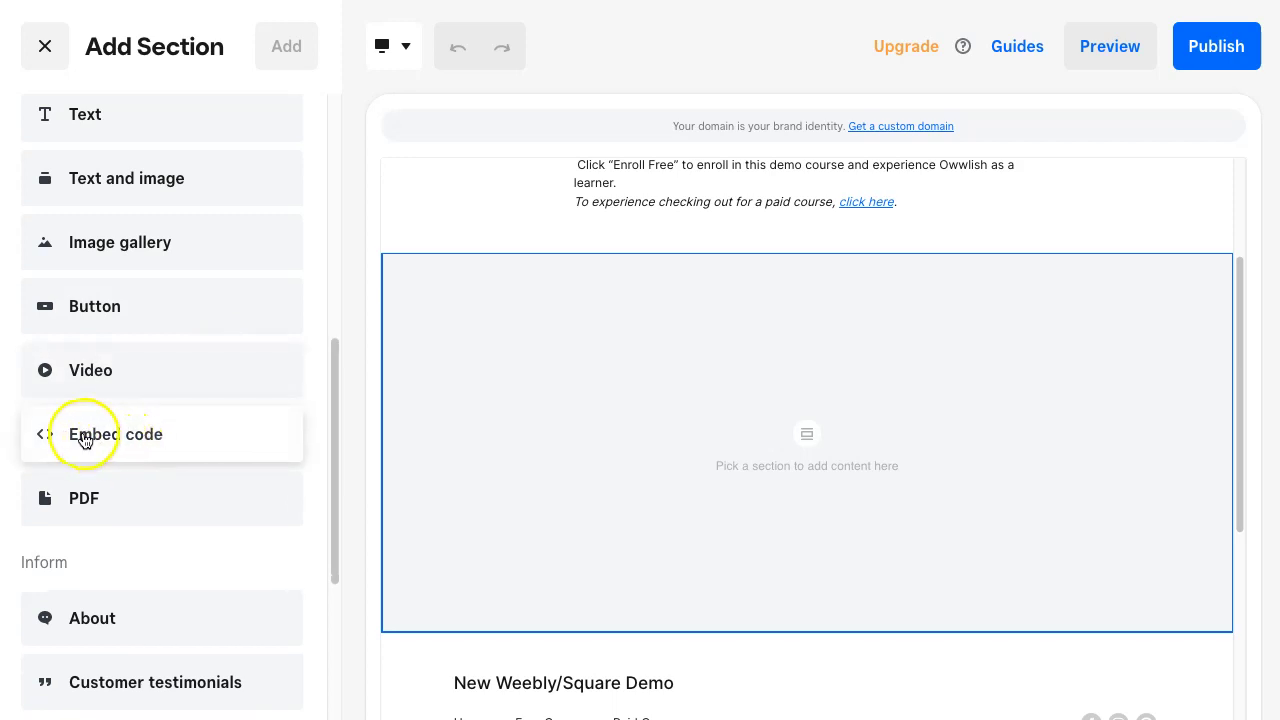
left_click(161, 441)
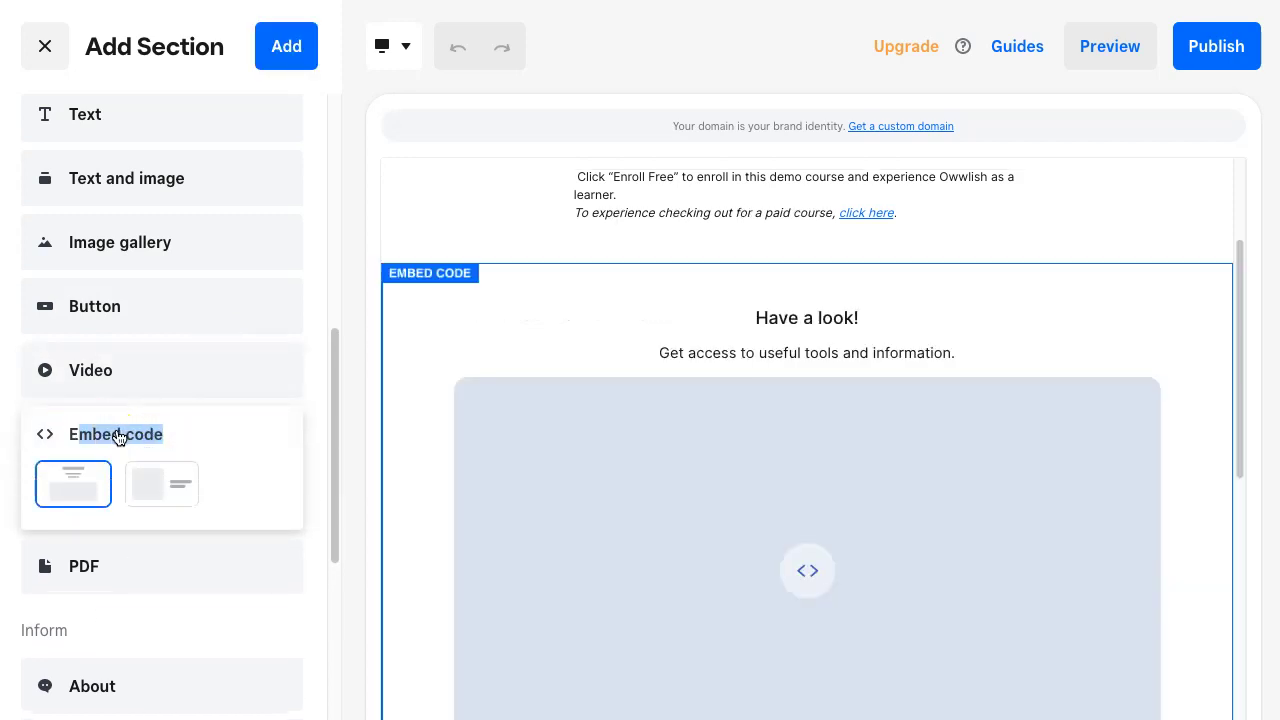
scroll(697, 437, "down", 1)
scroll(814, 380, "down", 1)
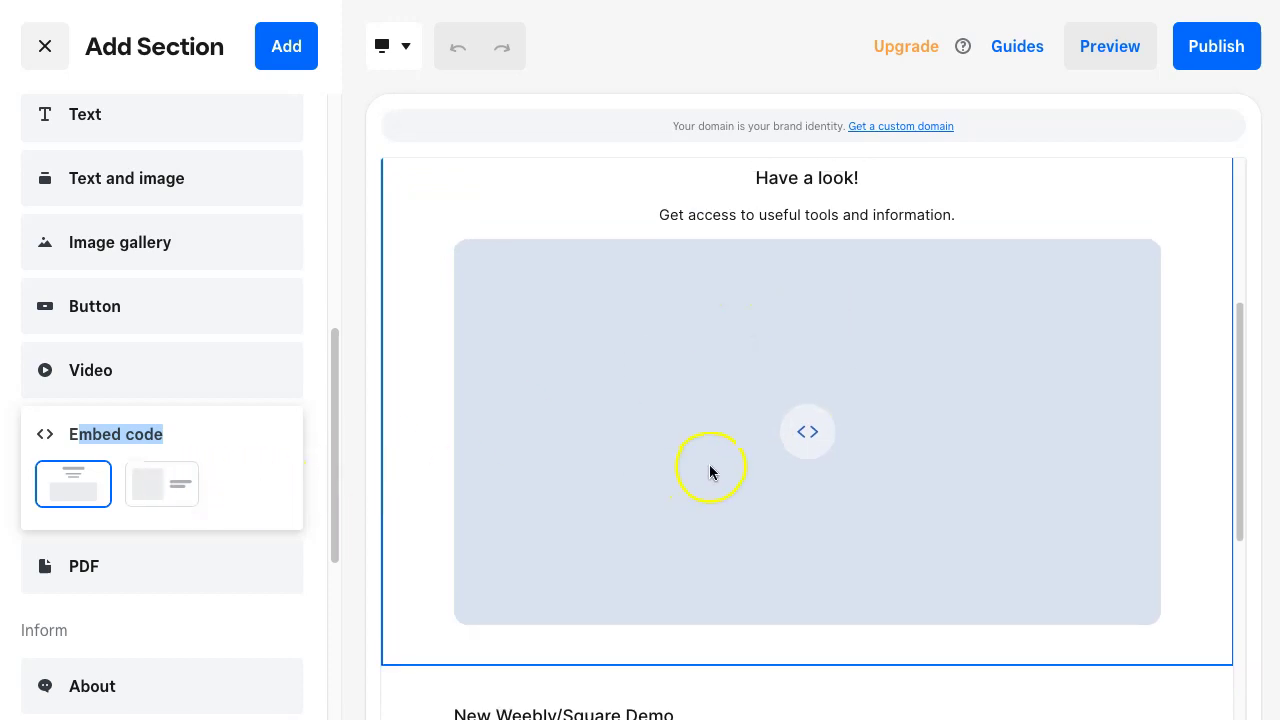
scroll(709, 470, "up", 1)
left_click(221, 483)
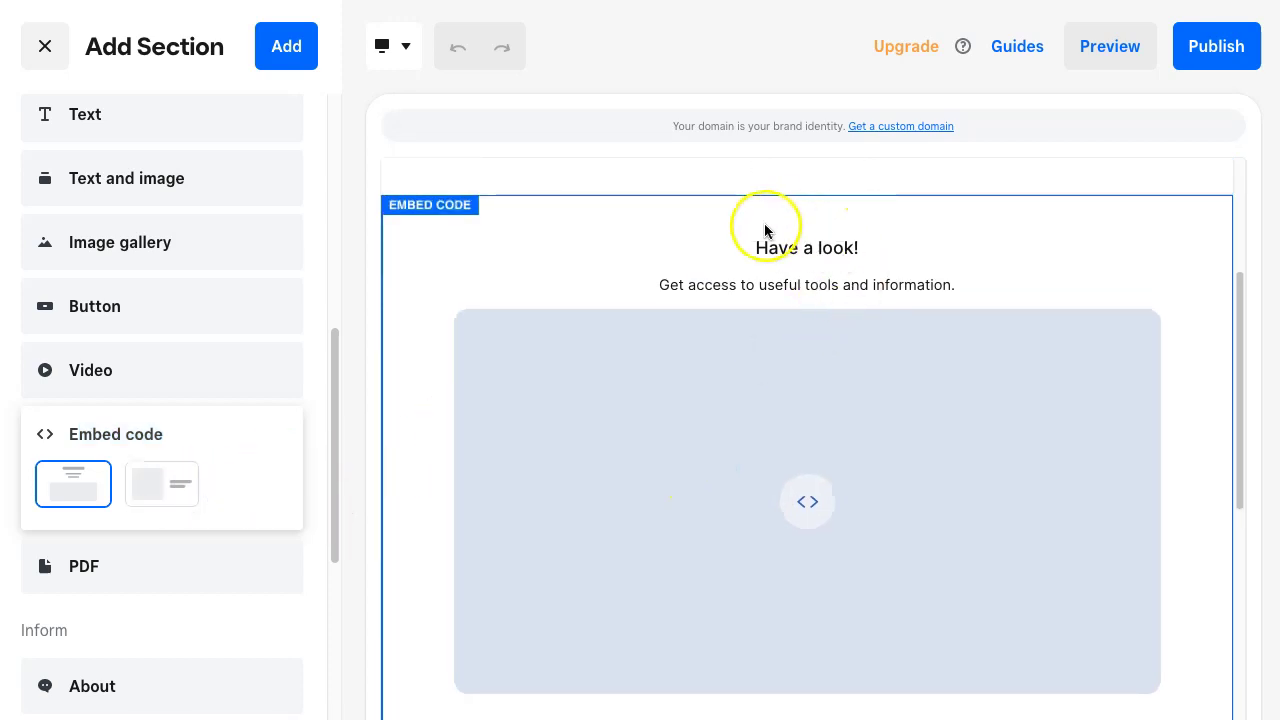
left_click(180, 482)
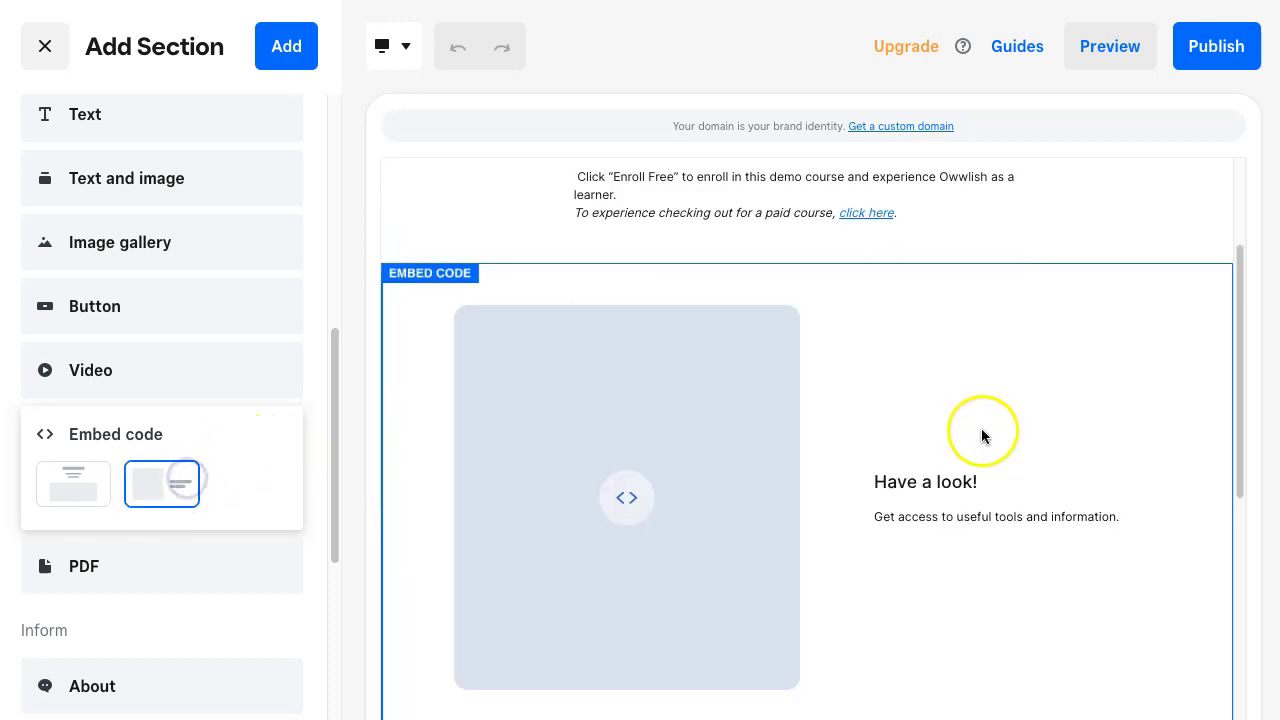
left_click(72, 483)
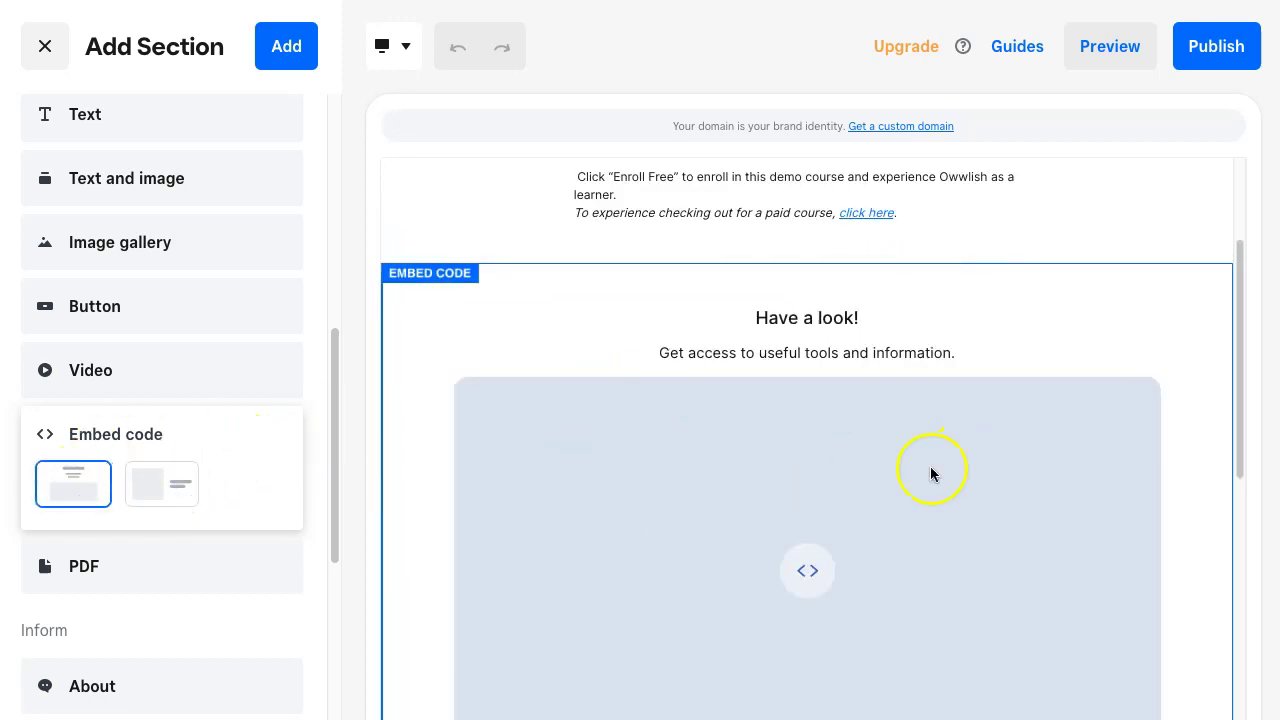
scroll(833, 467, "down", 1)
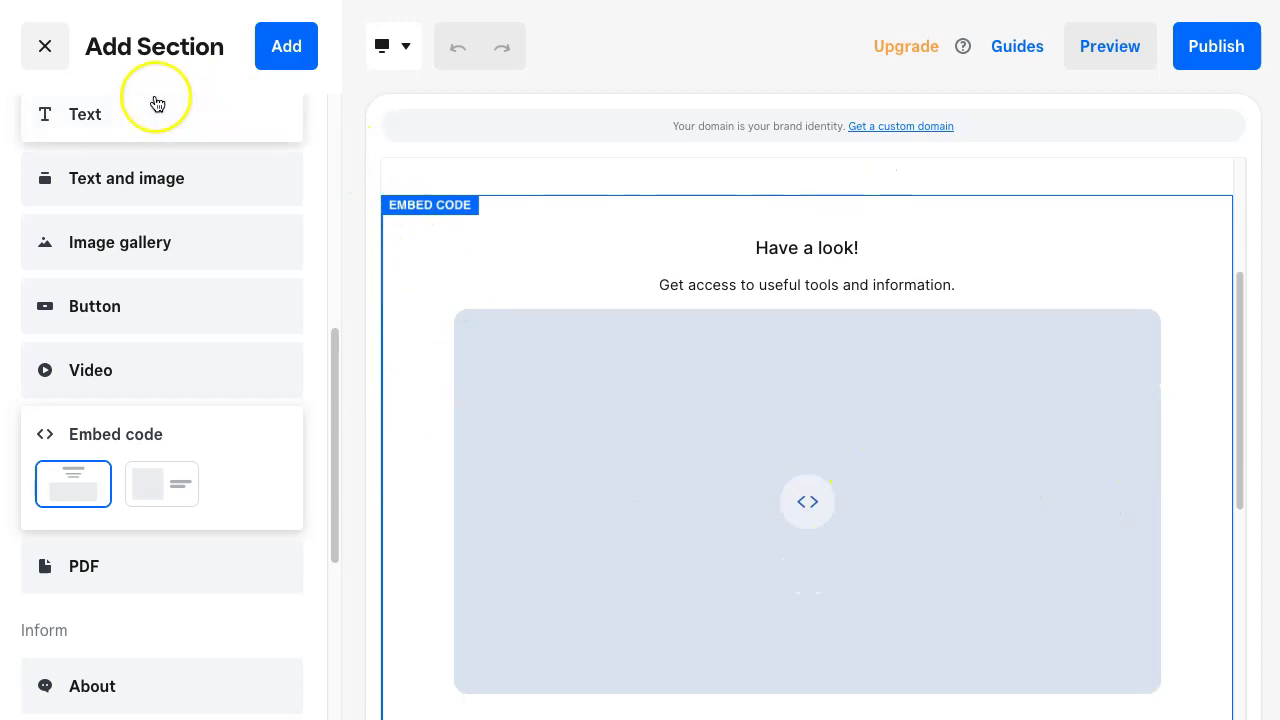
left_click(45, 47)
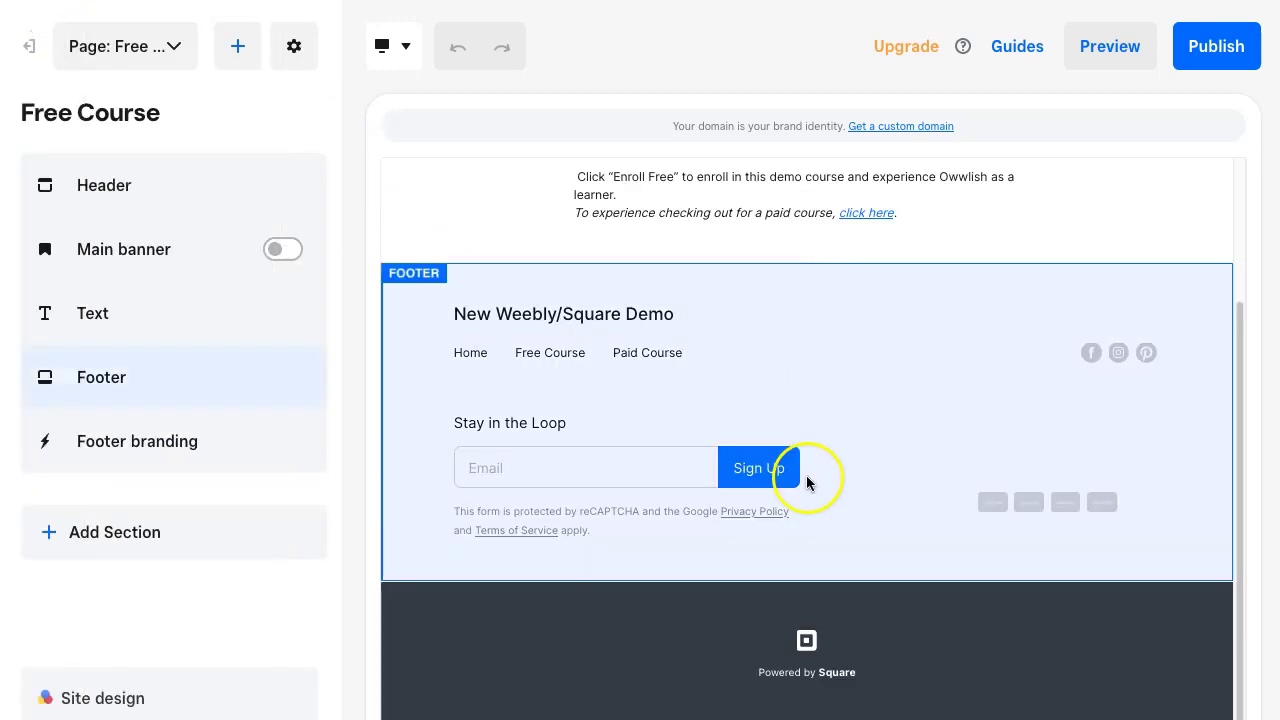
scroll(812, 378, "up", 3)
scroll(812, 378, "down", 2)
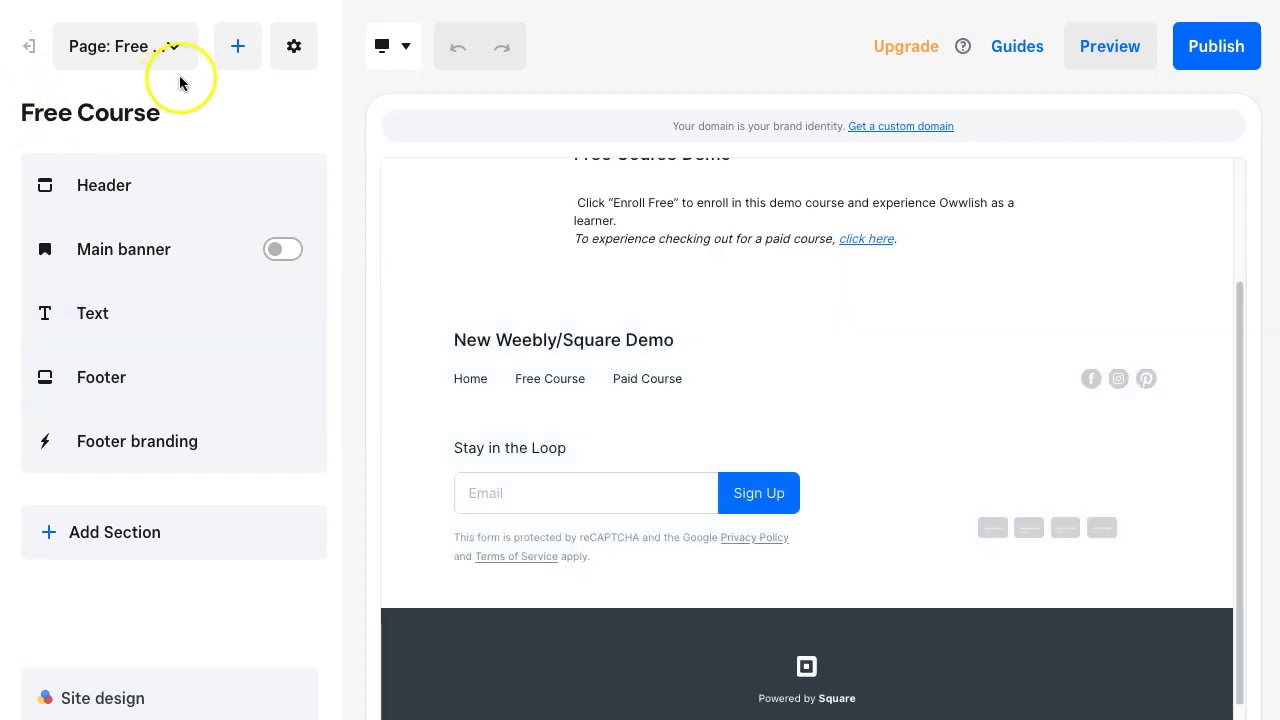
- Add an Embed code section with the first layout to the Free Course page
left_click(237, 46)
left_click(289, 110)
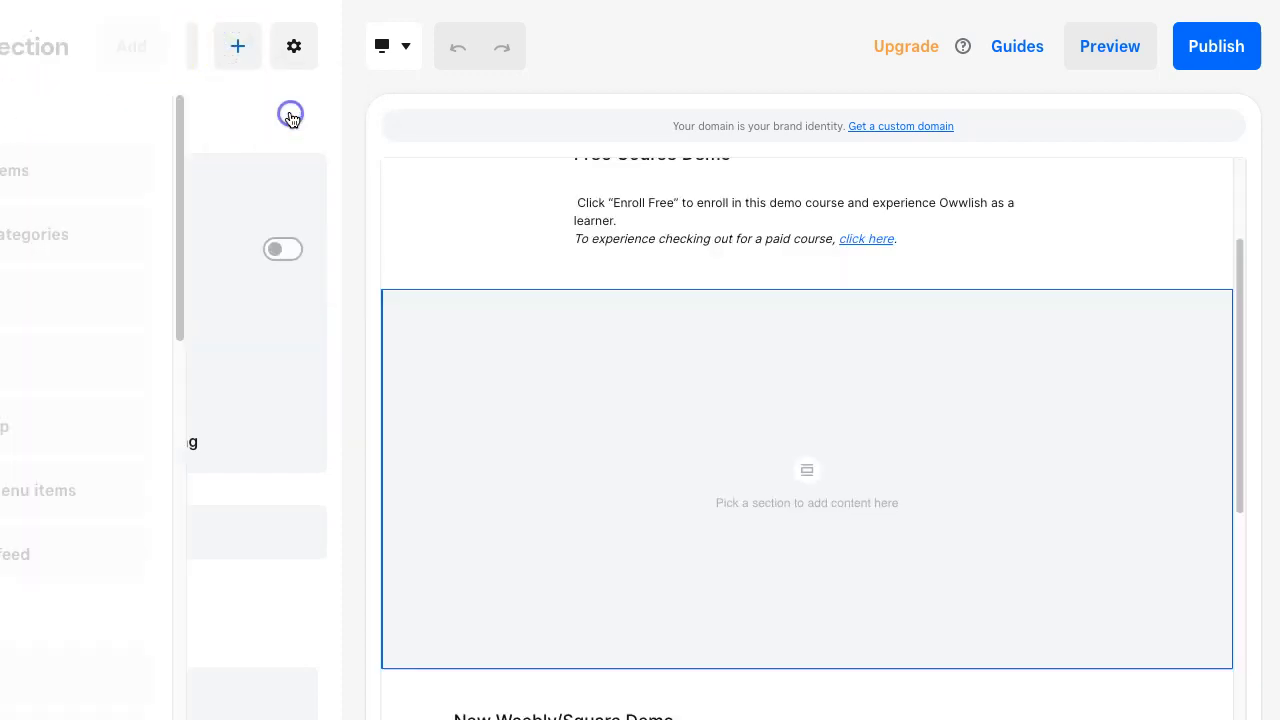
scroll(105, 500, "down", 2)
scroll(105, 500, "down", 4)
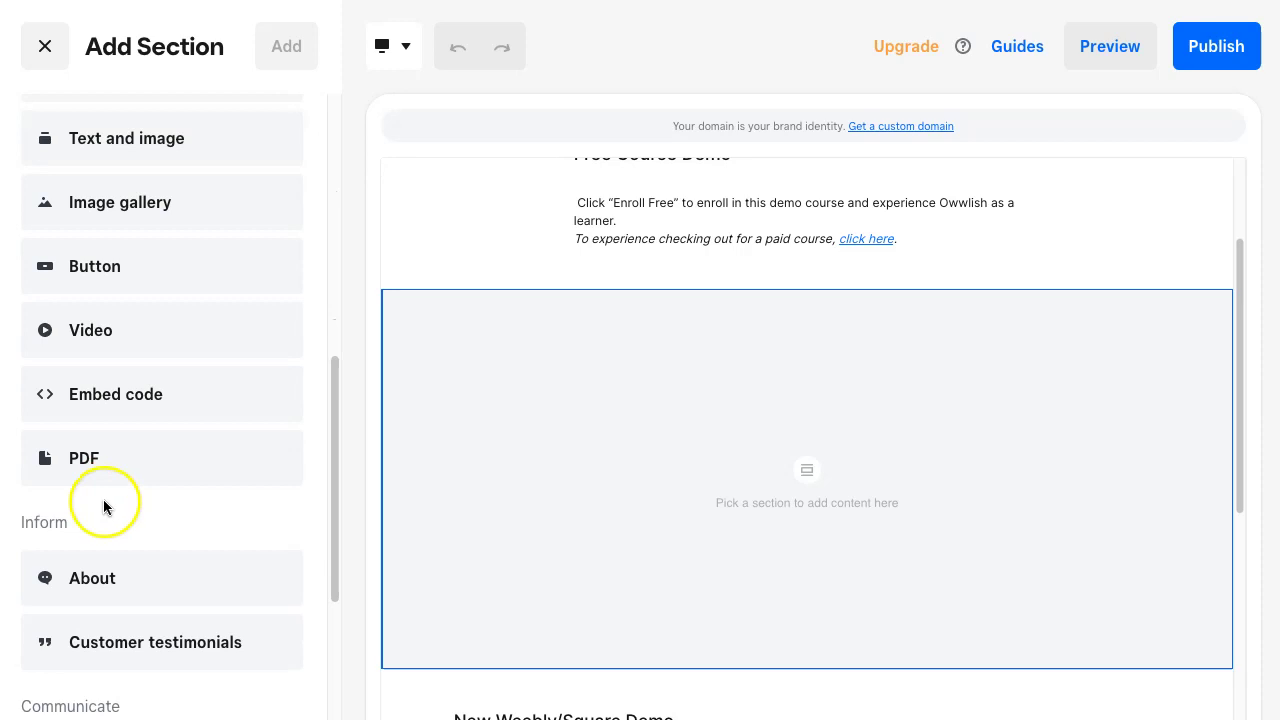
left_click(115, 396)
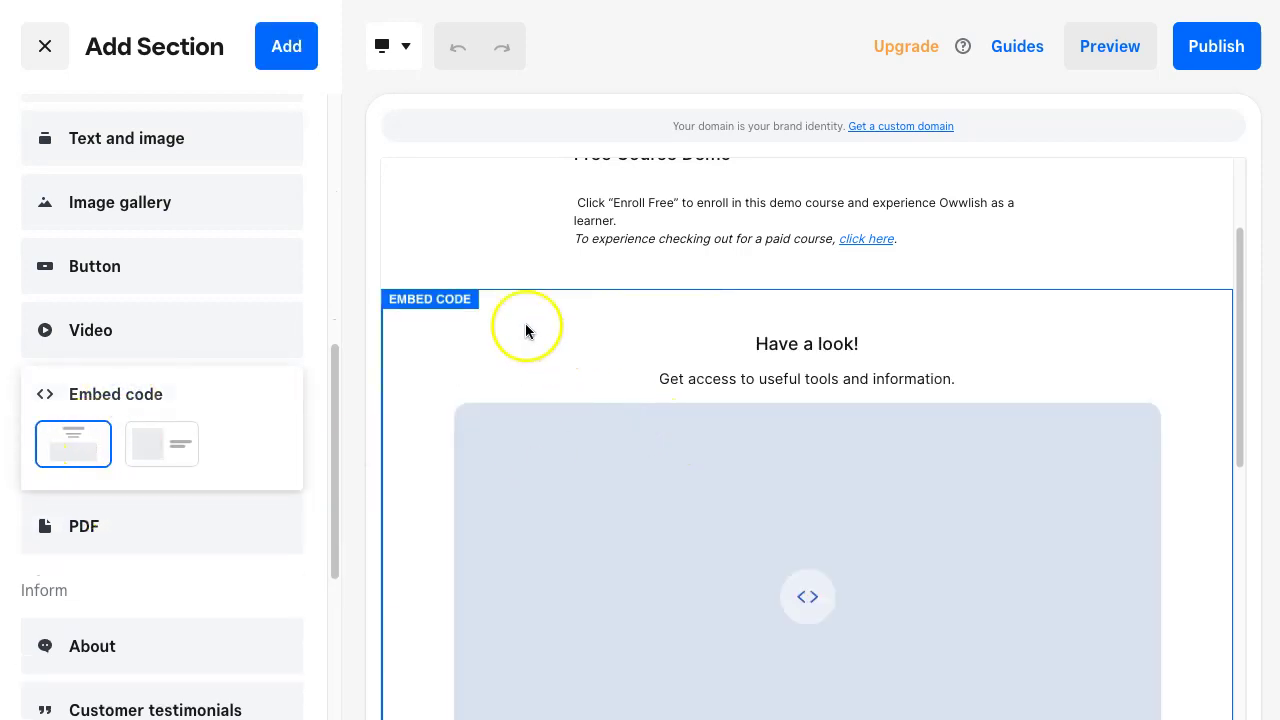
left_click(272, 43)
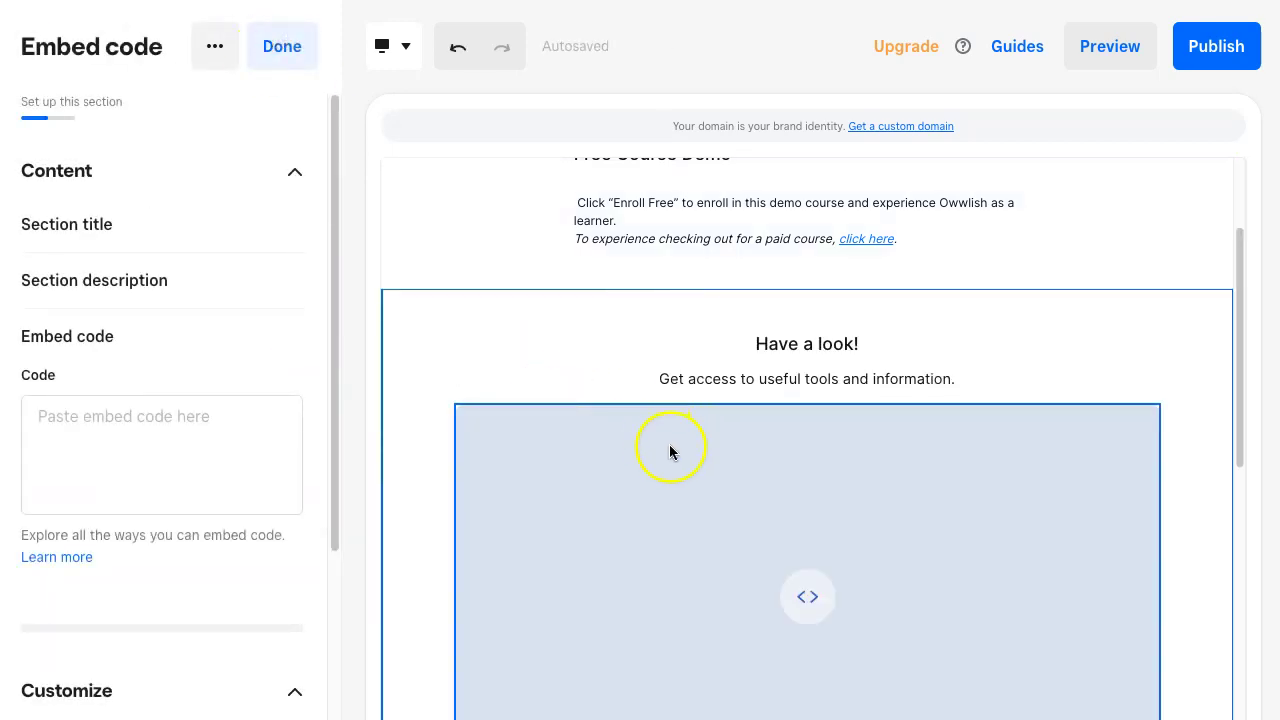
- Turn off the 'Have a look!' section title and the section description
left_click(810, 346)
left_click(808, 377)
left_click(819, 346)
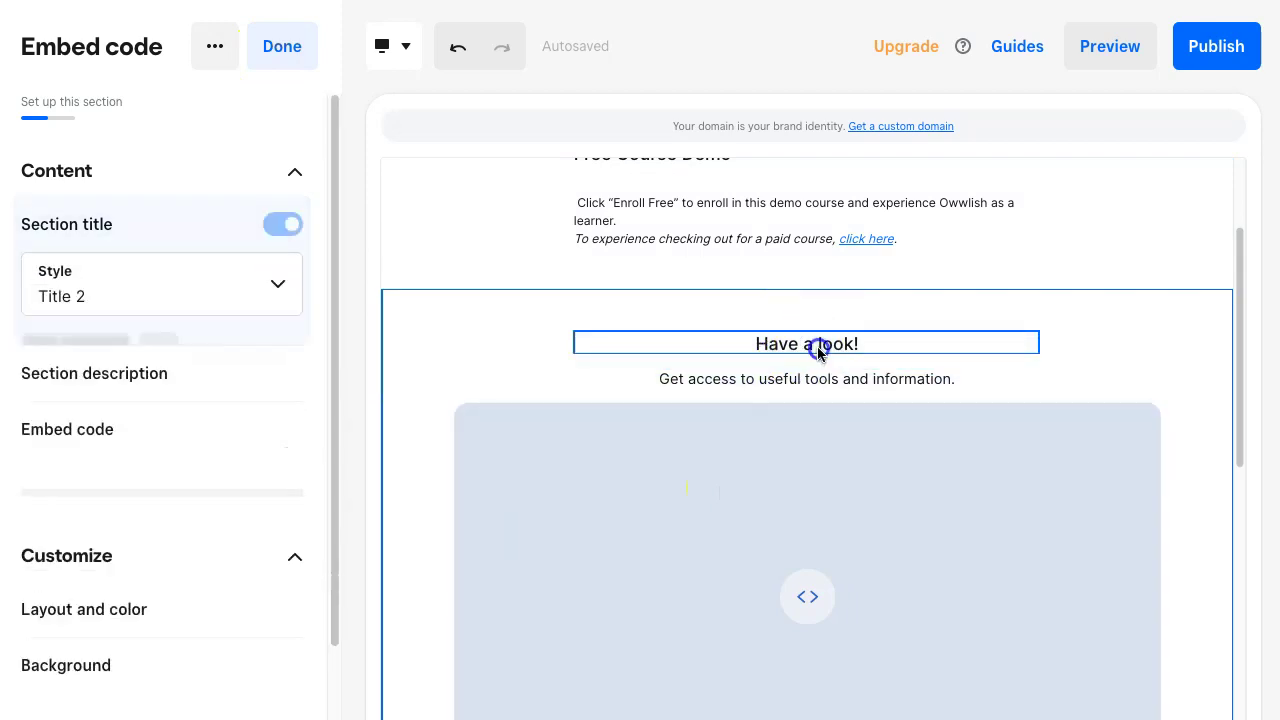
left_click(302, 230)
left_click(813, 343)
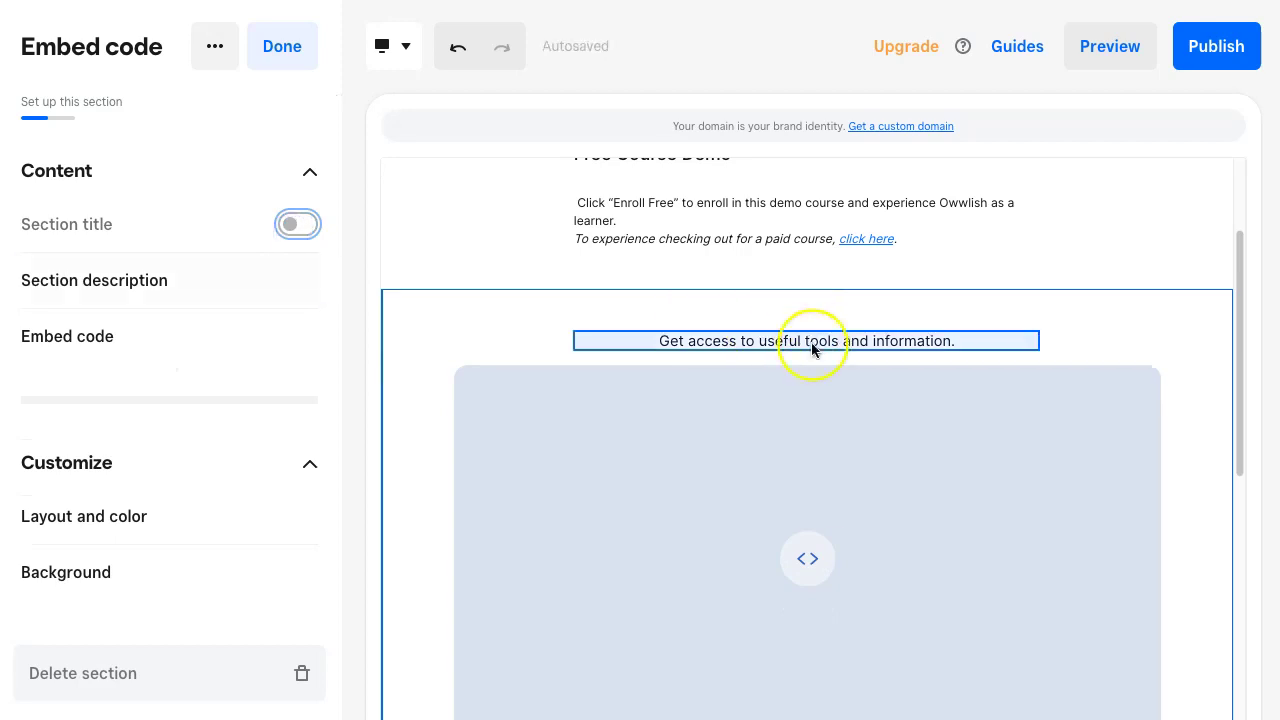
left_click(283, 280)
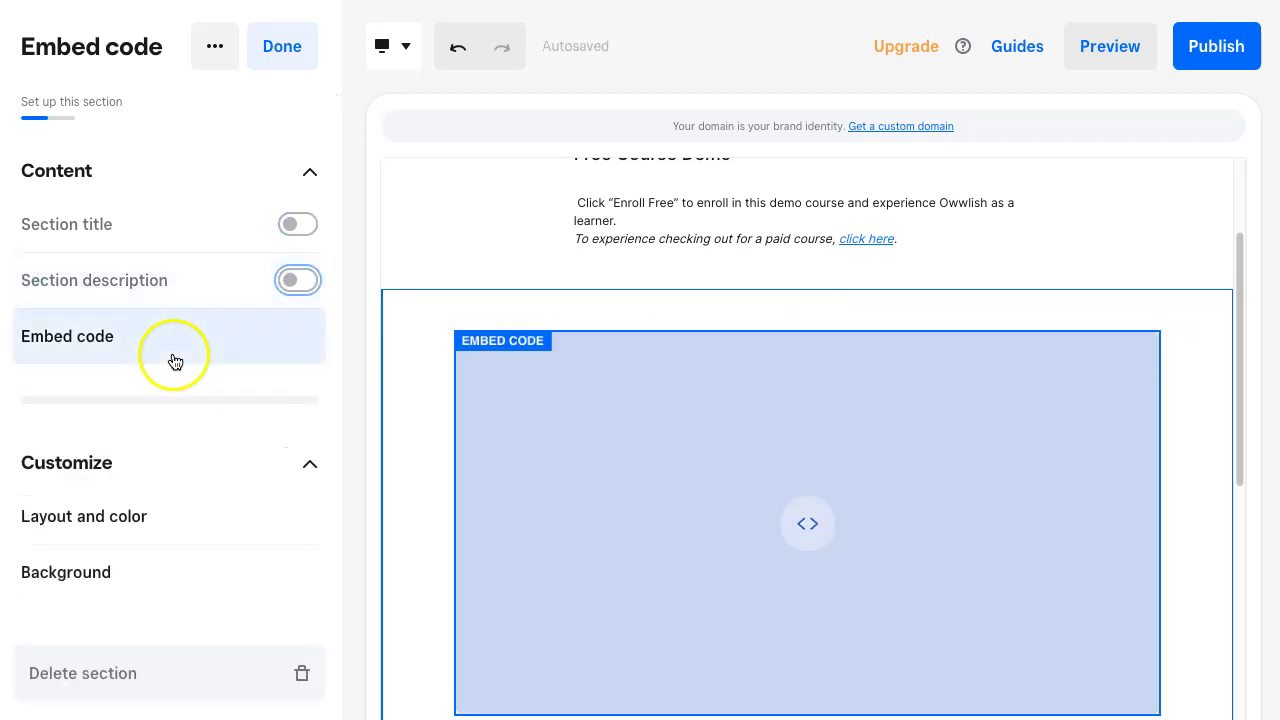
- Paste the Owwlish course-68 embed script into the Code box and finish editing
left_click(173, 354)
left_click(166, 449)
right_click(158, 430)
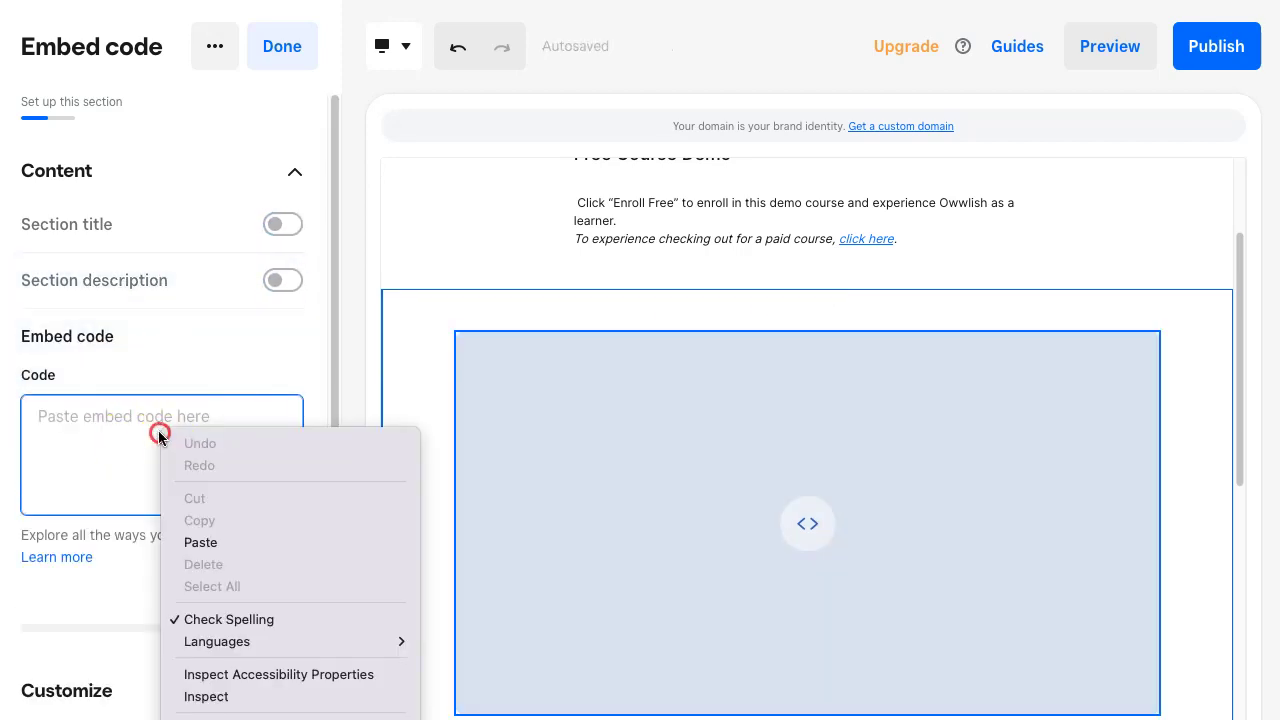
left_click(200, 541)
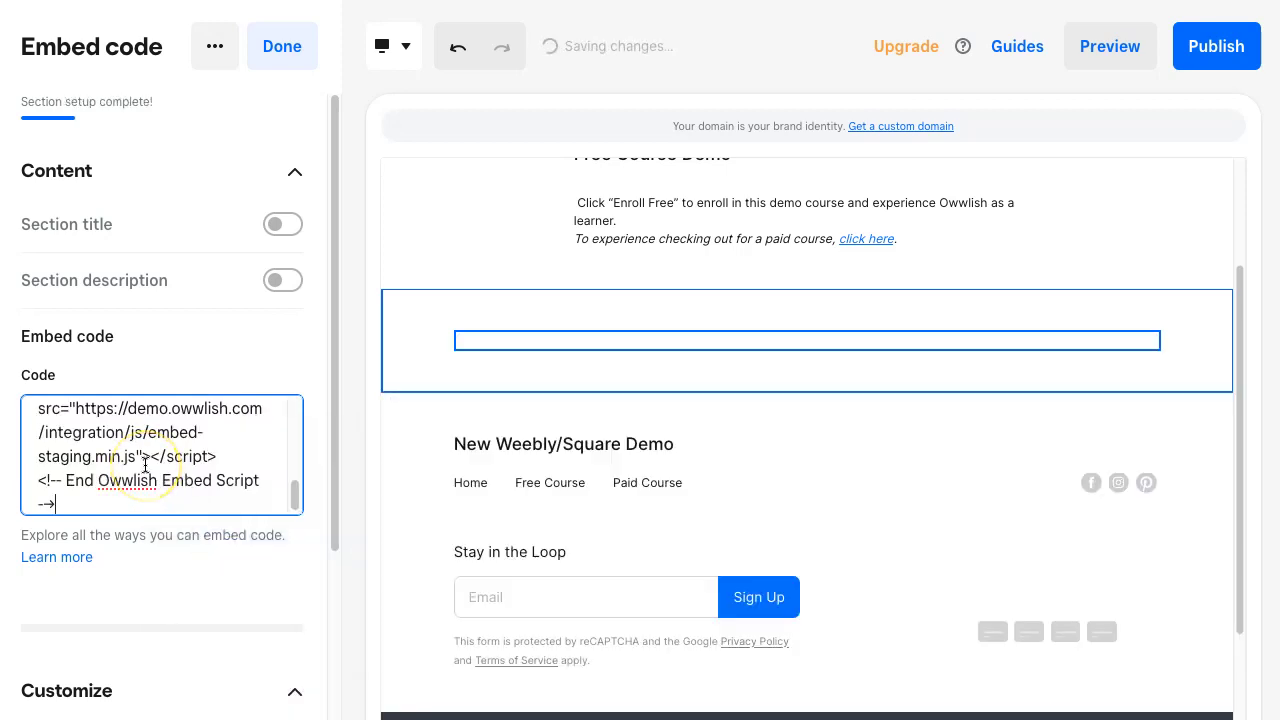
left_click(269, 371)
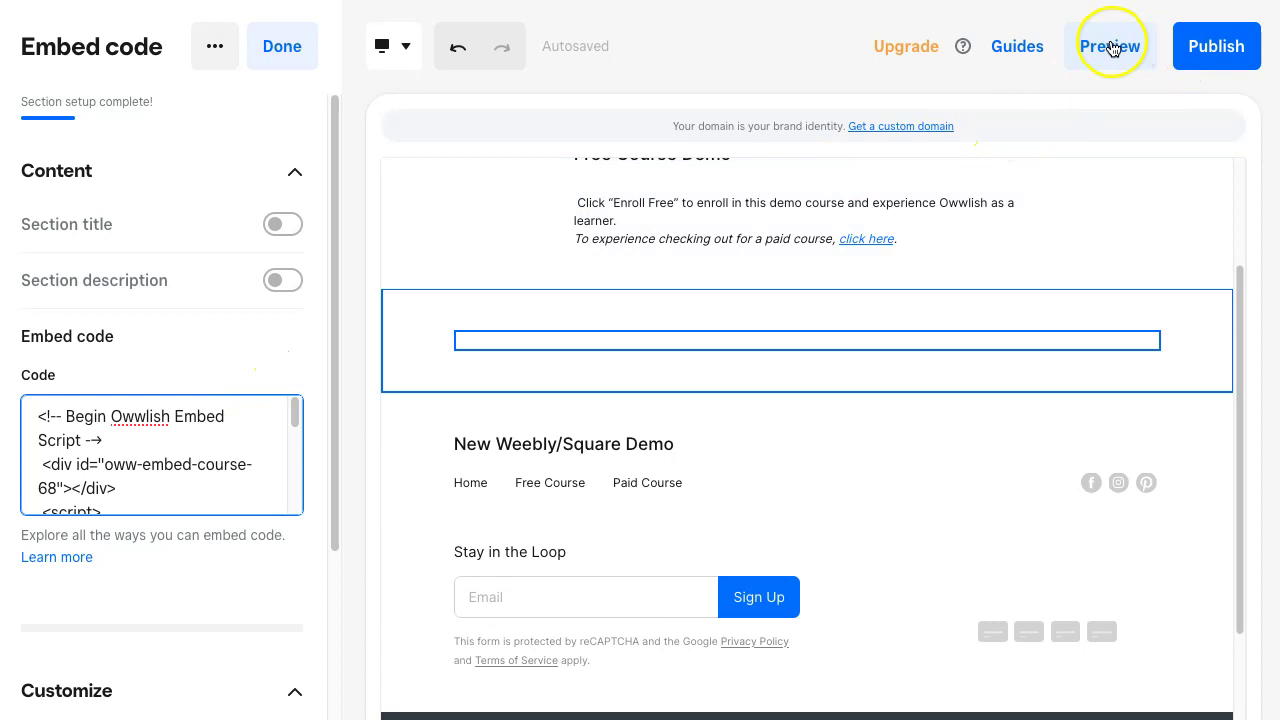
left_click(281, 47)
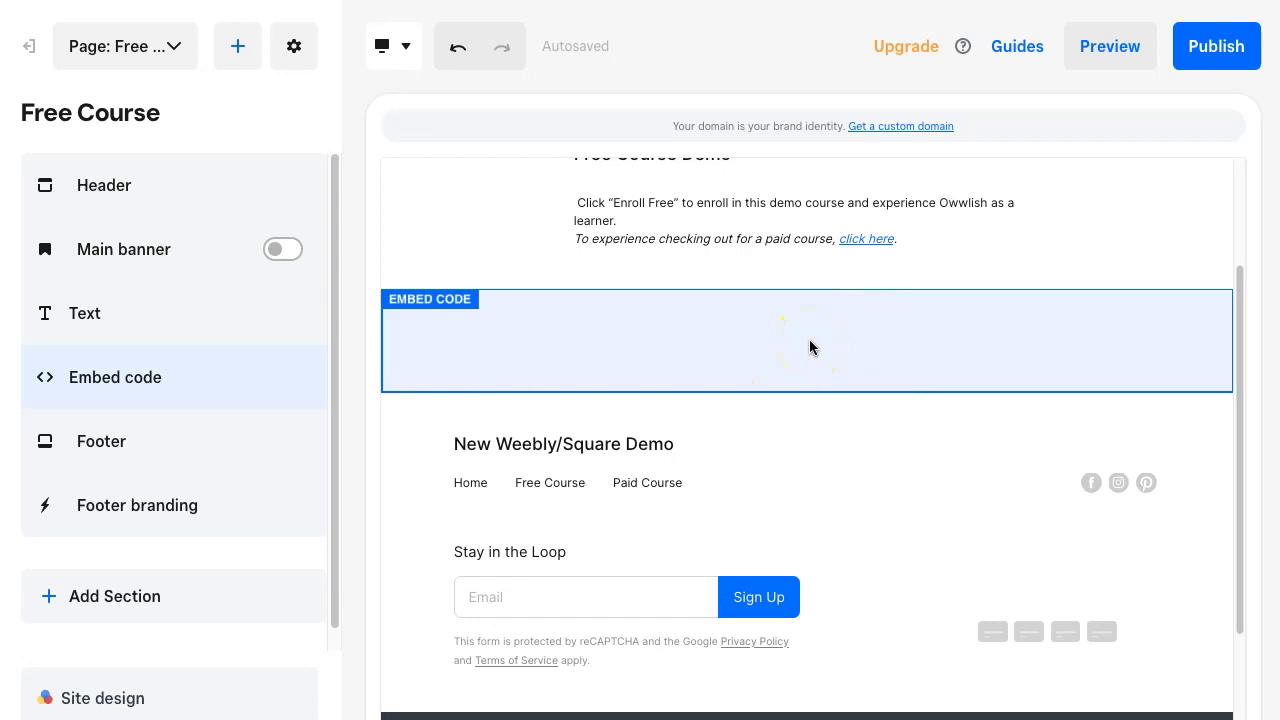
- Publish the site and open the live Free Course page
left_click(1232, 56)
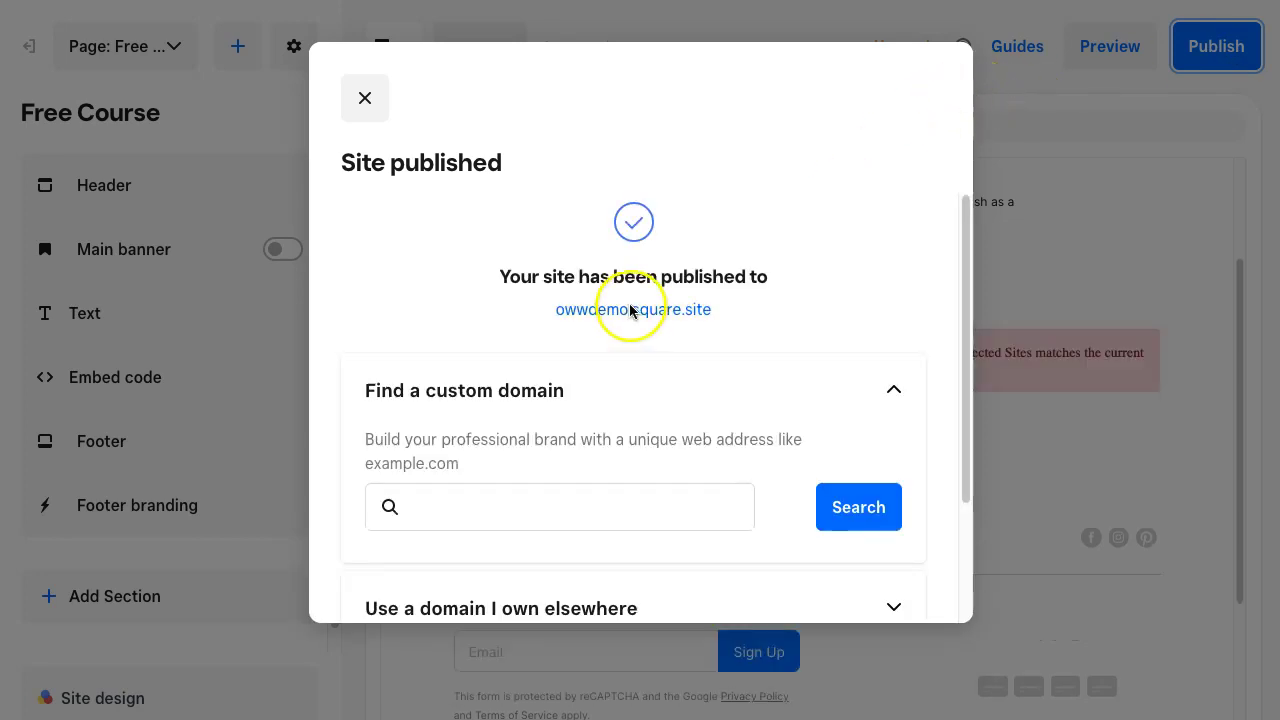
left_click(630, 310)
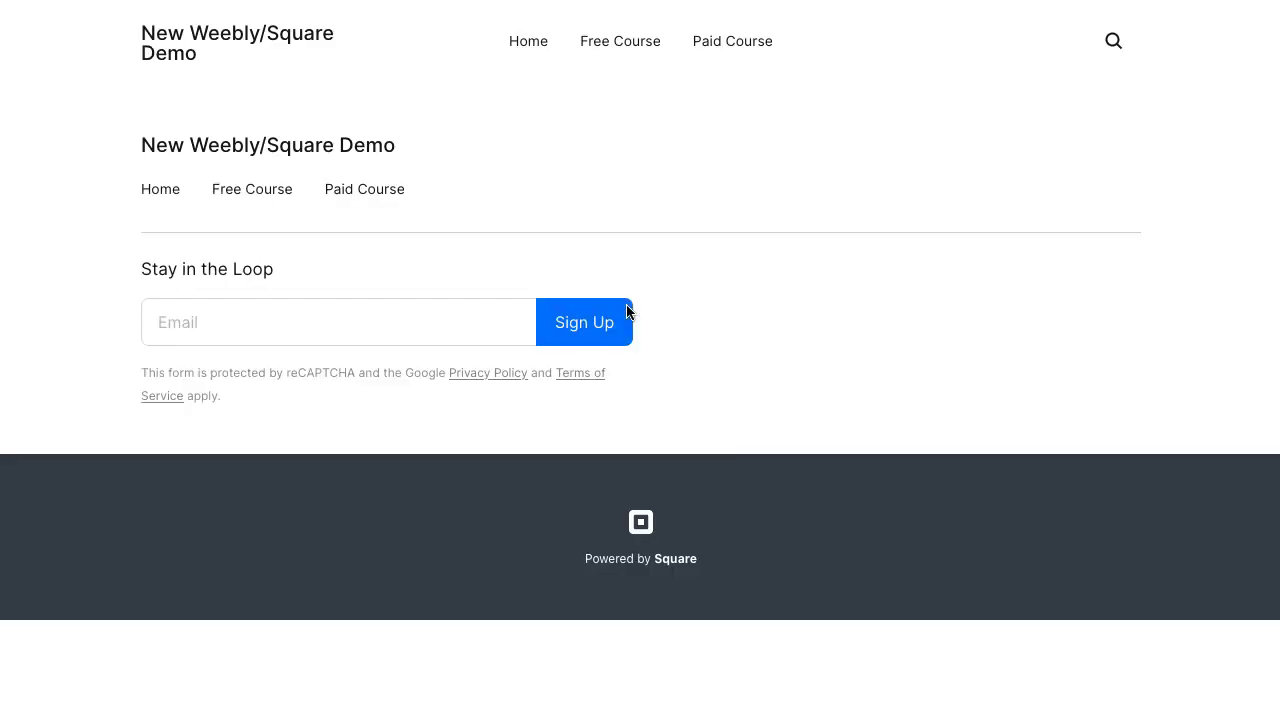
left_click(634, 47)
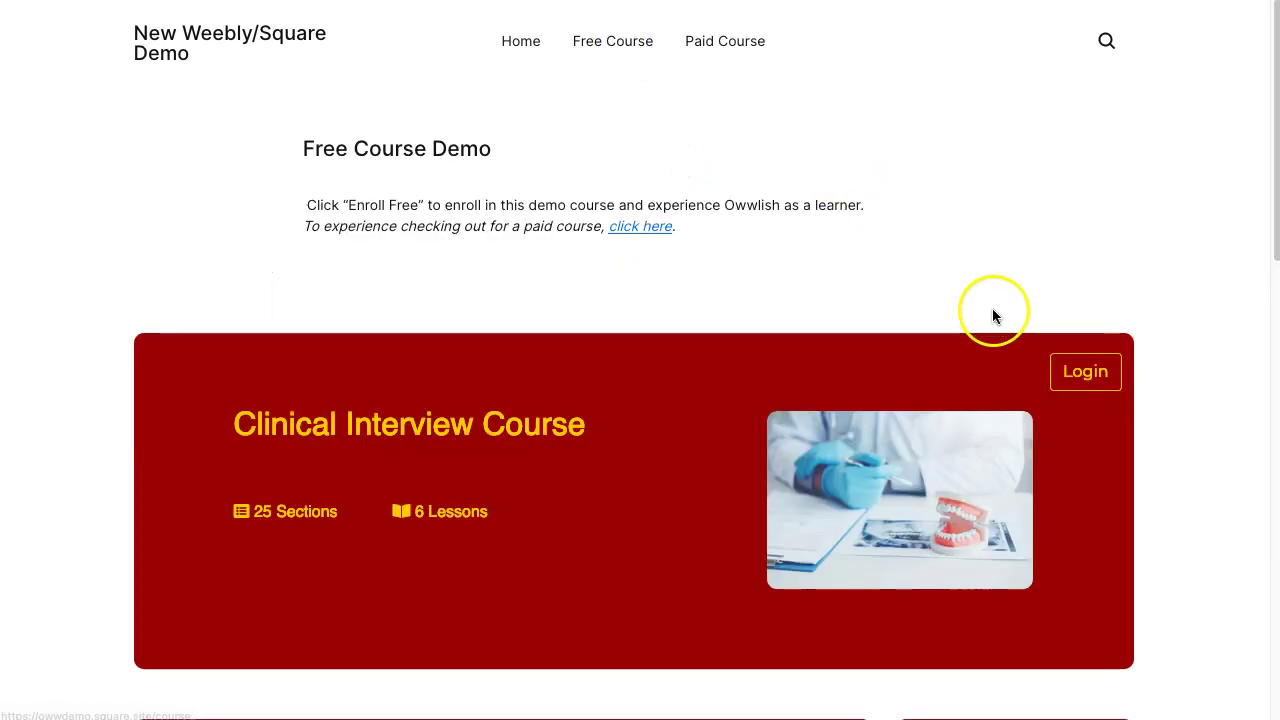
scroll(992, 308, "down", 8)
scroll(1003, 405, "up", 6)
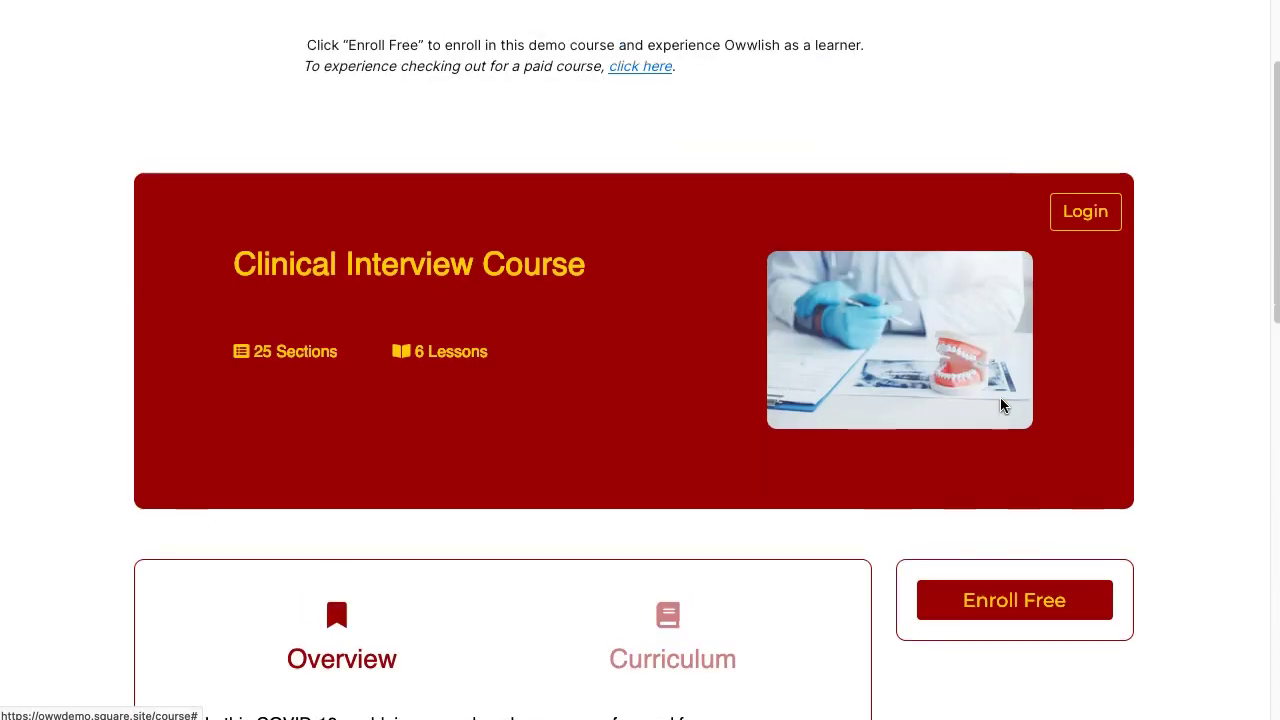
- Check the embedded course's Curriculum and Overview tabs
left_click(625, 636)
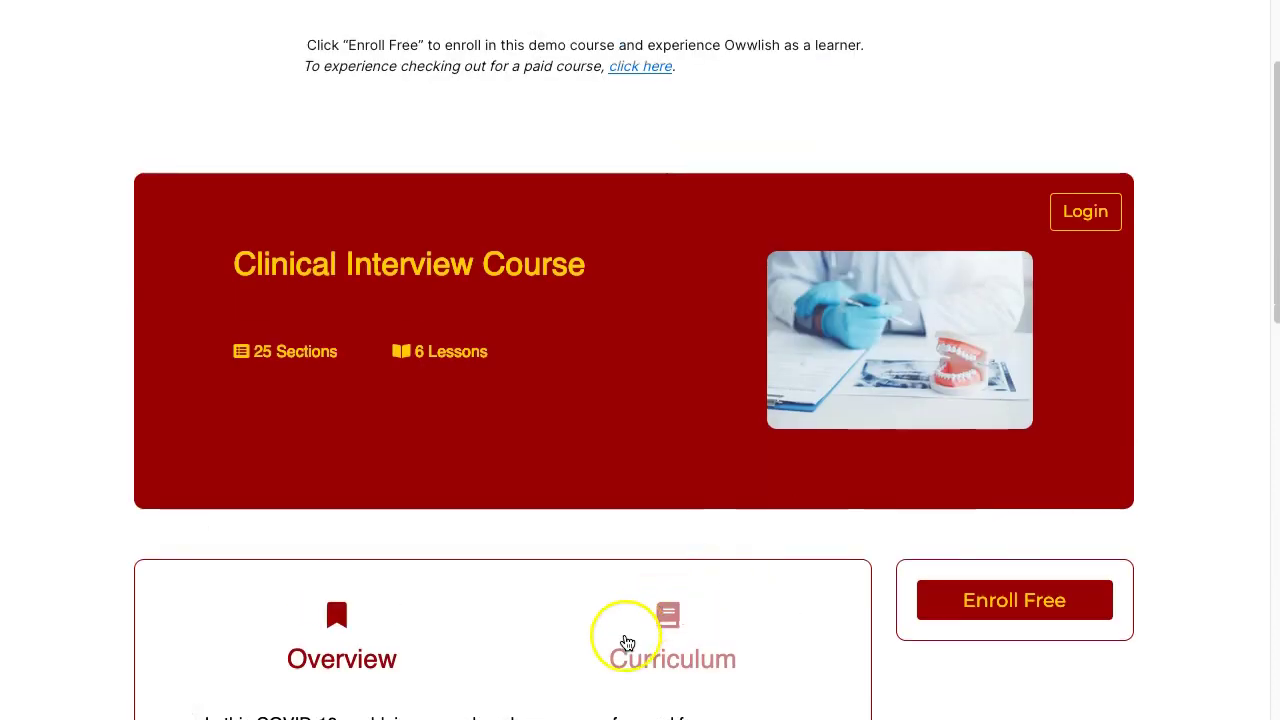
left_click(364, 617)
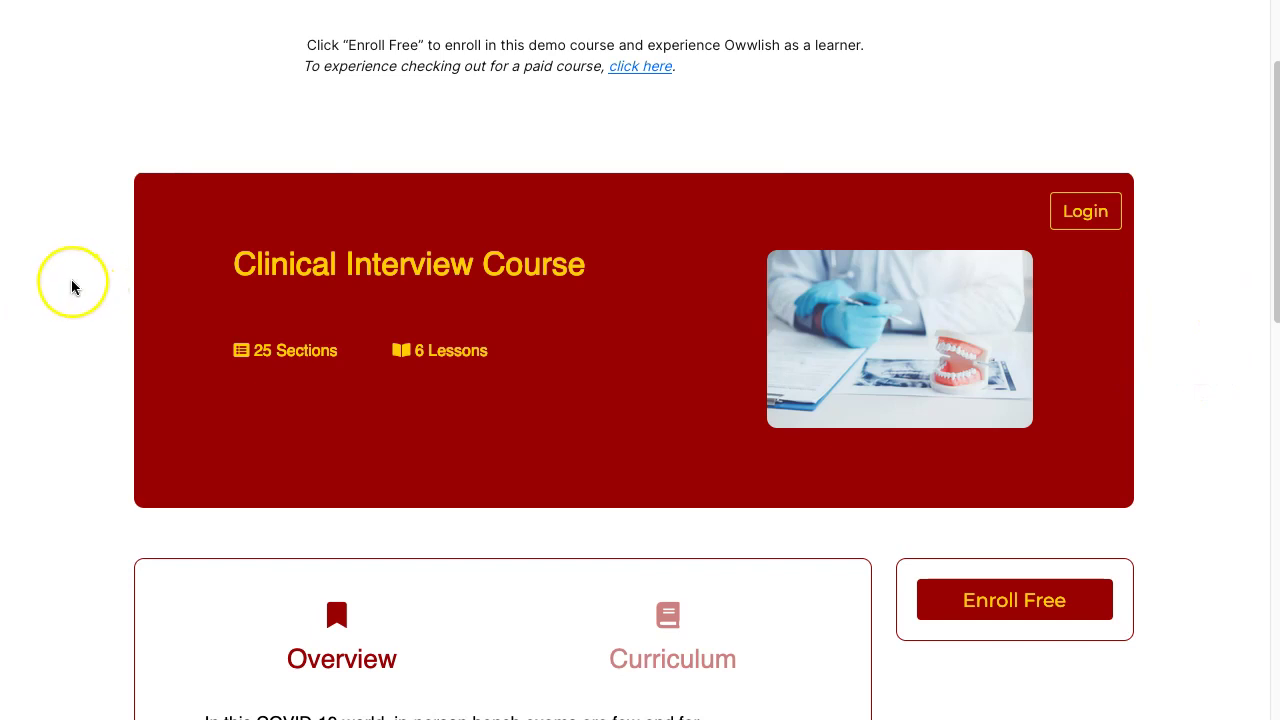
scroll(260, 358, "down", 1)
scroll(414, 434, "down", 2)
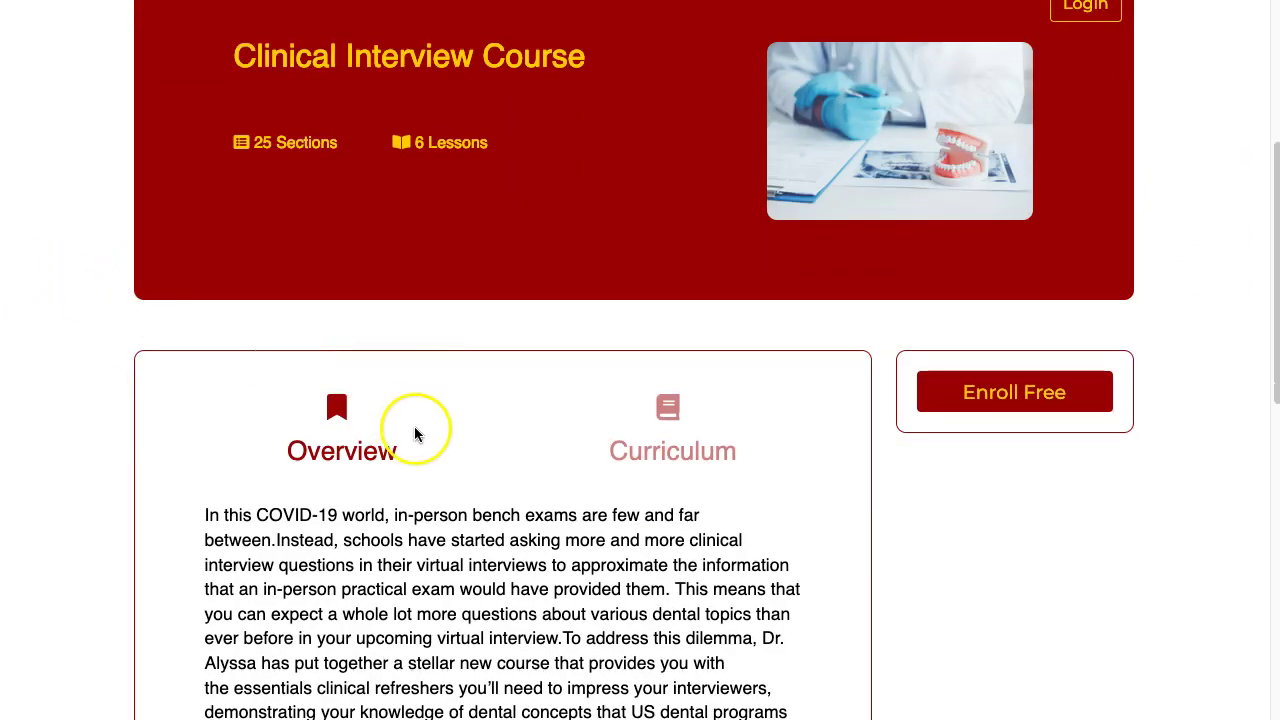
- Request a course login code for the learner's e-mail address
scroll(686, 466, "up", 3)
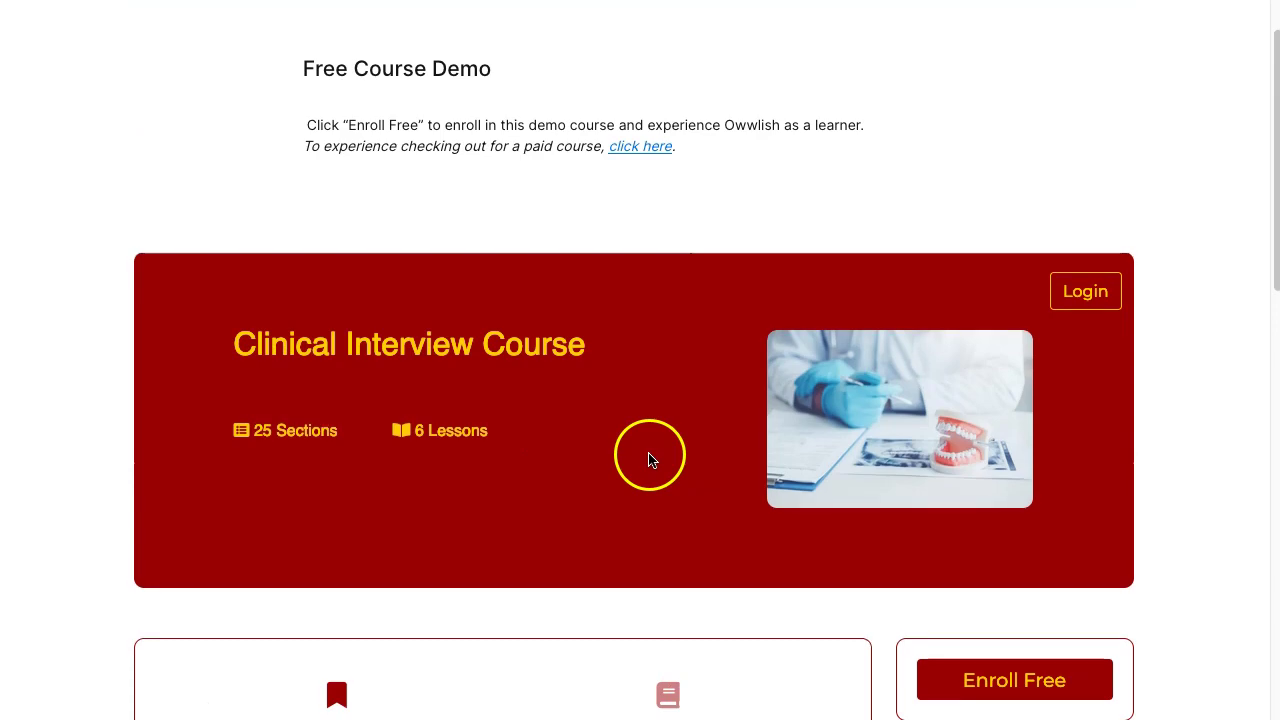
scroll(1146, 557, "down", 5)
scroll(1146, 555, "up", 2)
scroll(1146, 552, "up", 4)
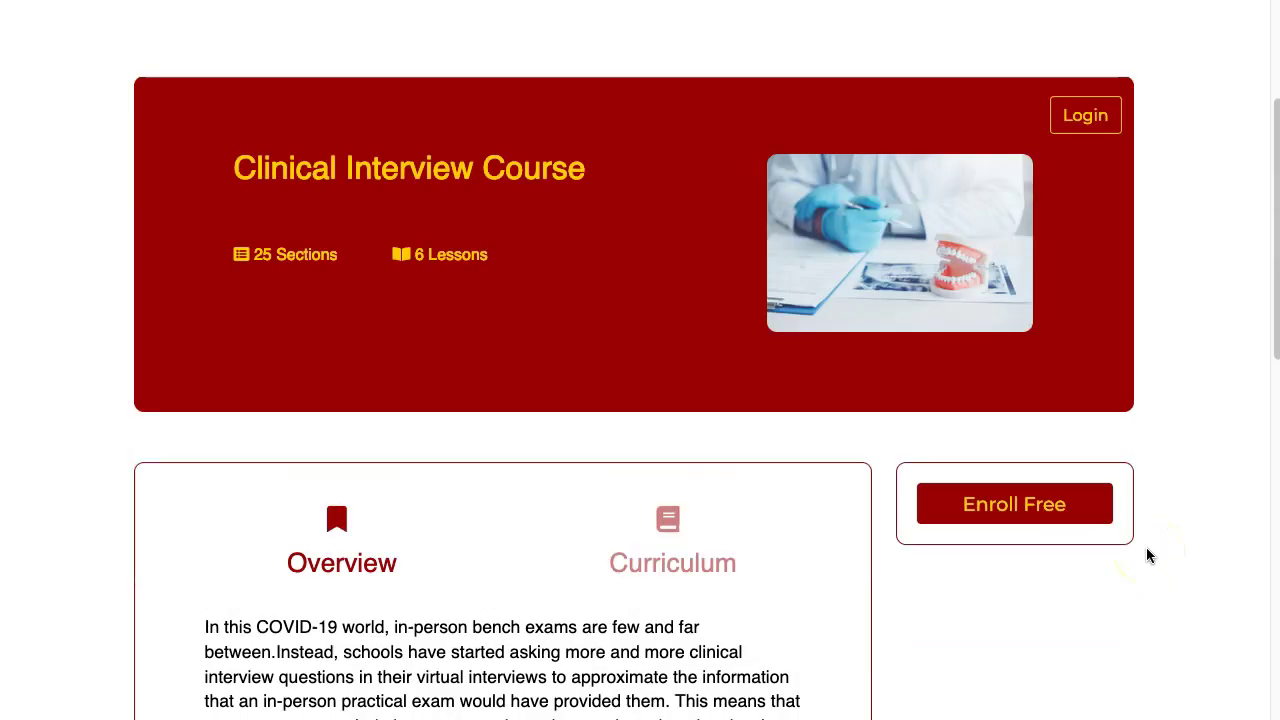
scroll(1140, 503, "down", 2)
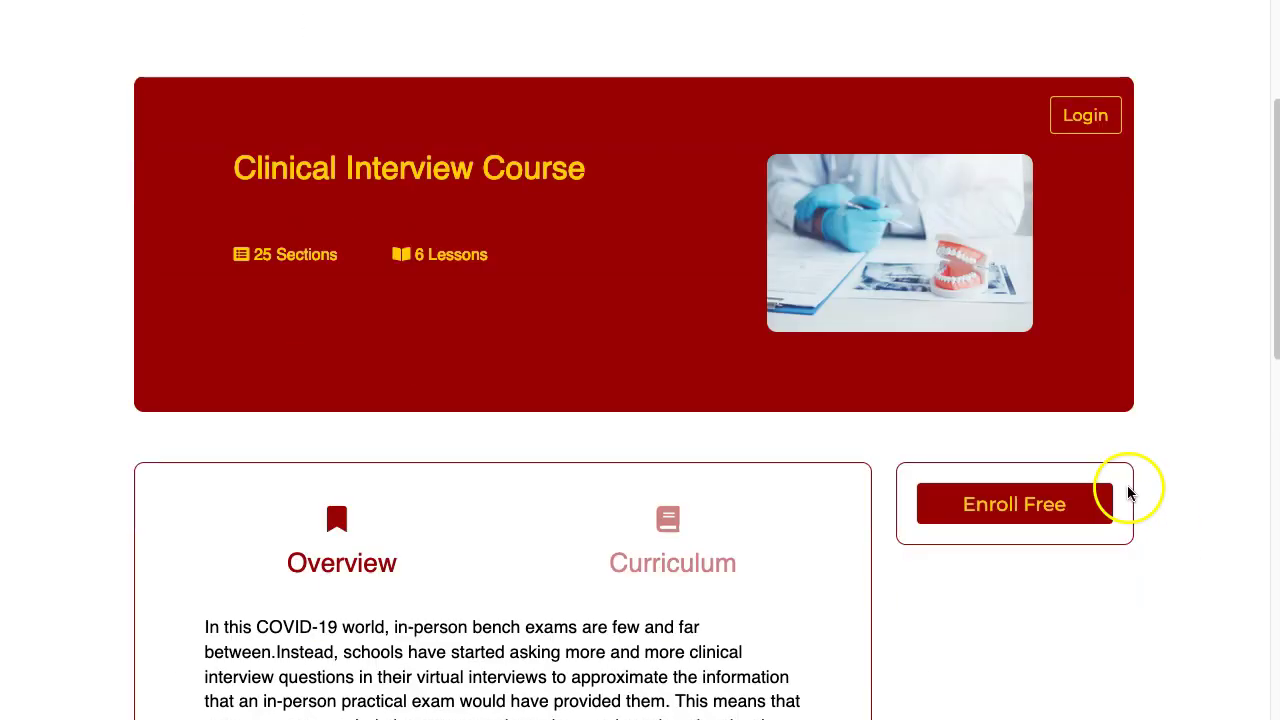
left_click(1101, 128)
left_click(634, 312)
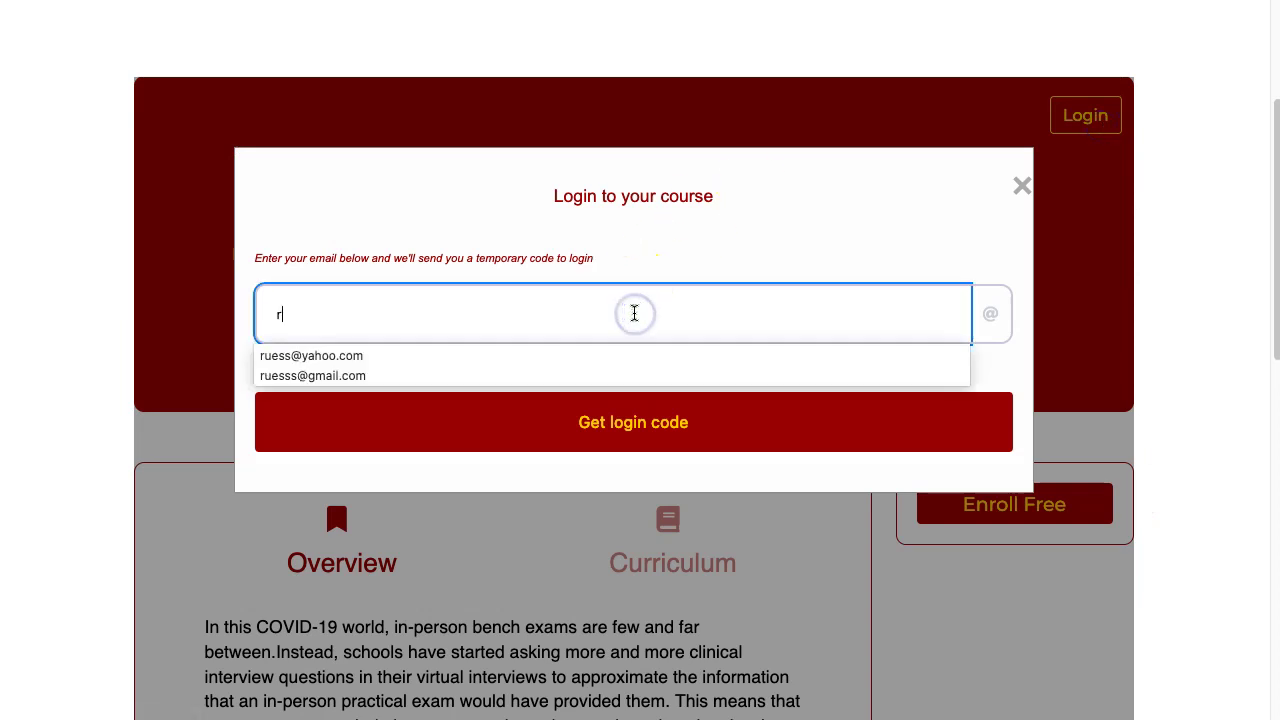
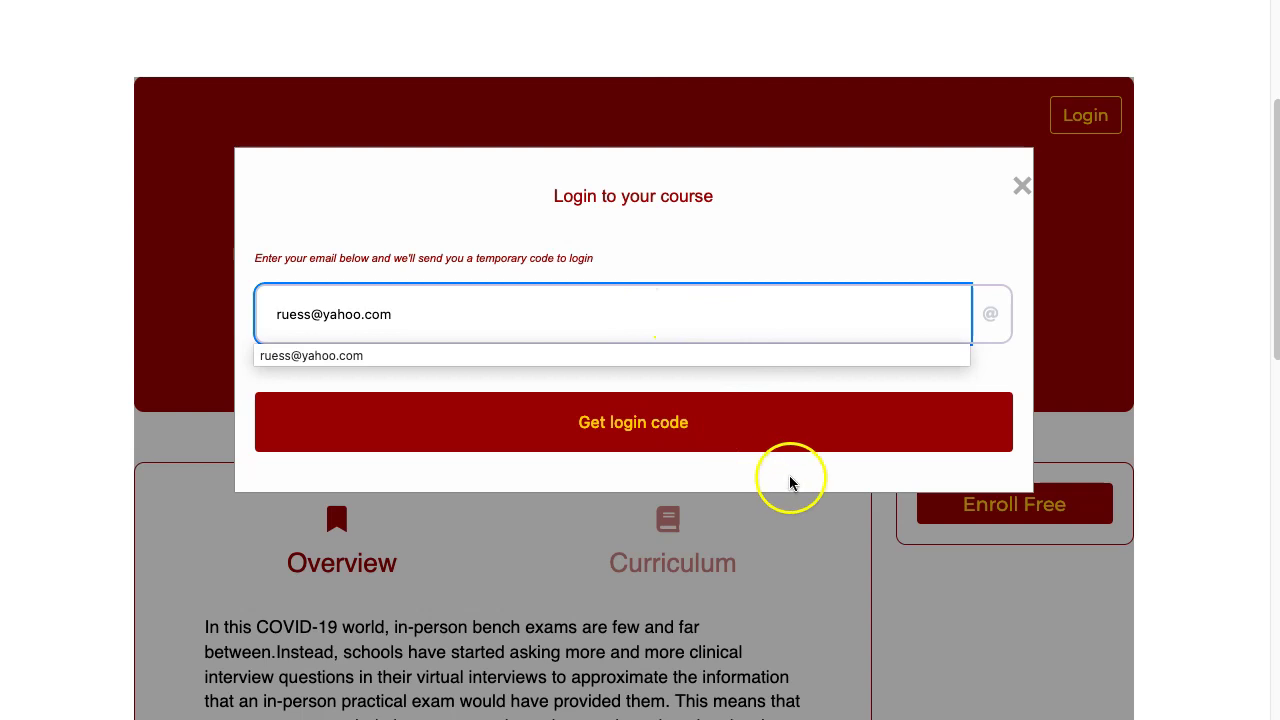
left_click(630, 418)
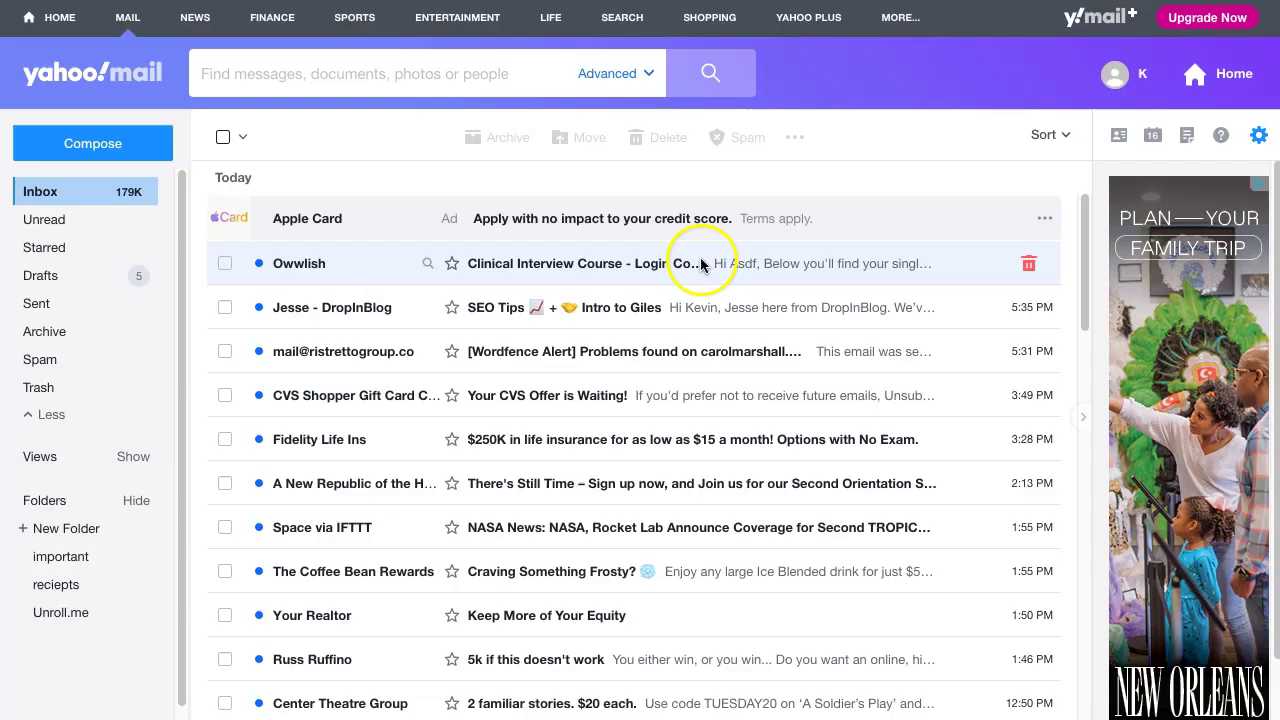
- Copy the login code from the e-mail in Yahoo Mail
left_click(749, 186)
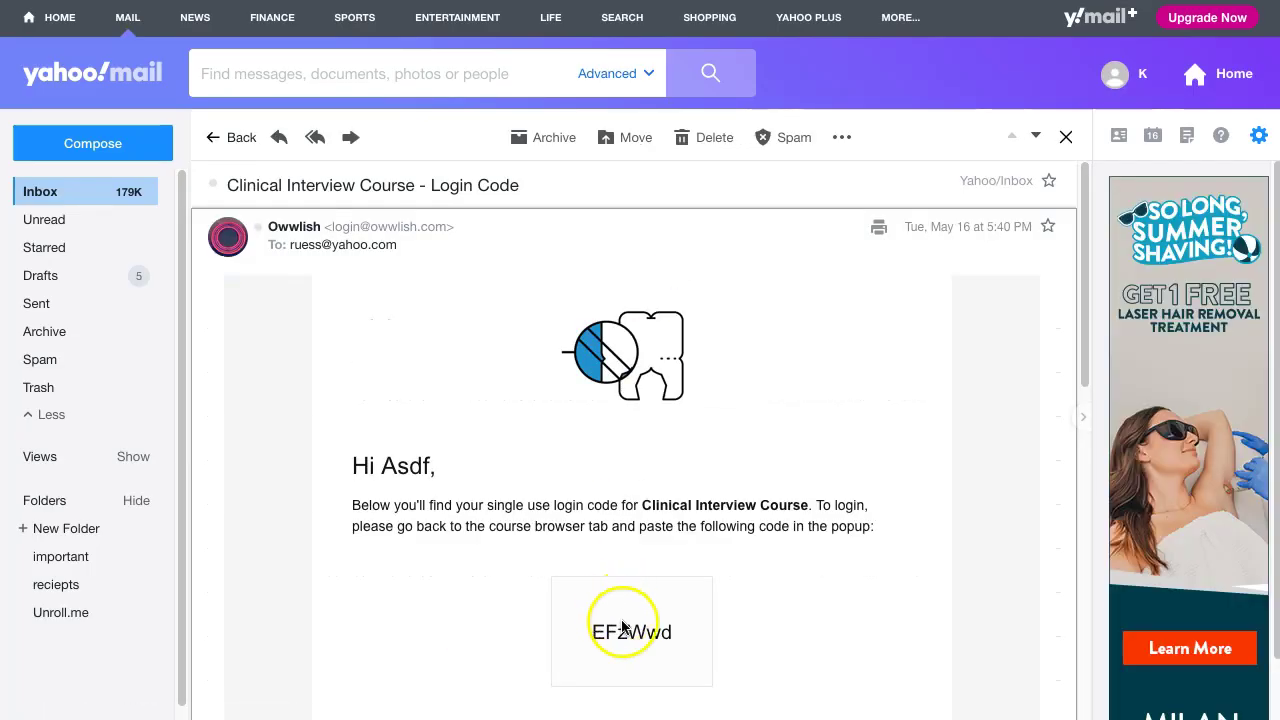
right_click(628, 632)
left_click(660, 570)
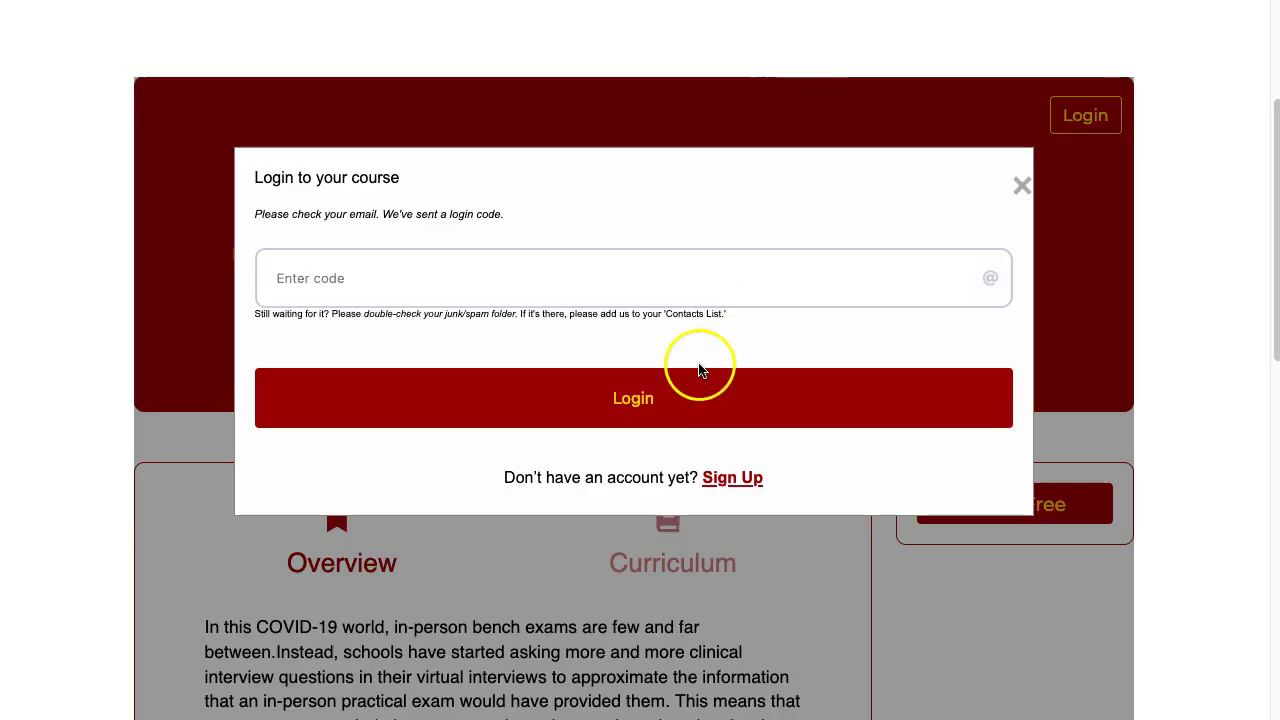
- Paste the login code and log in to the course
right_click(570, 290)
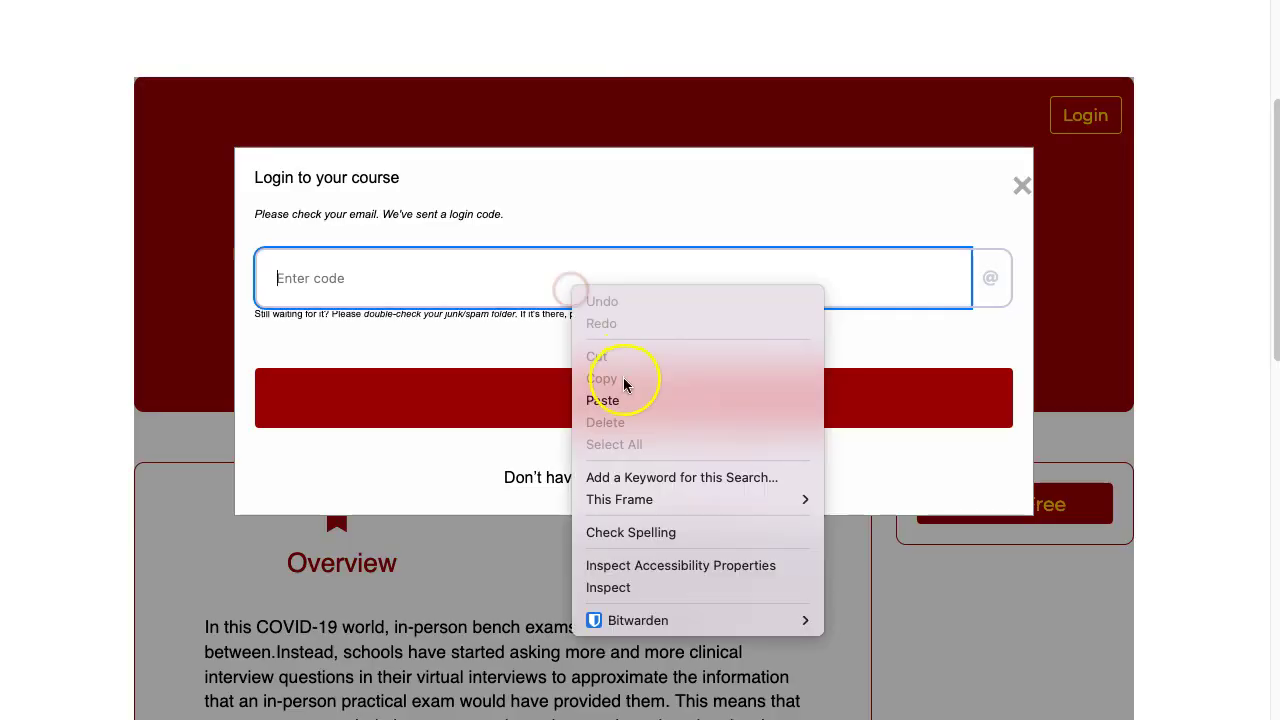
left_click(602, 400)
left_click(652, 400)
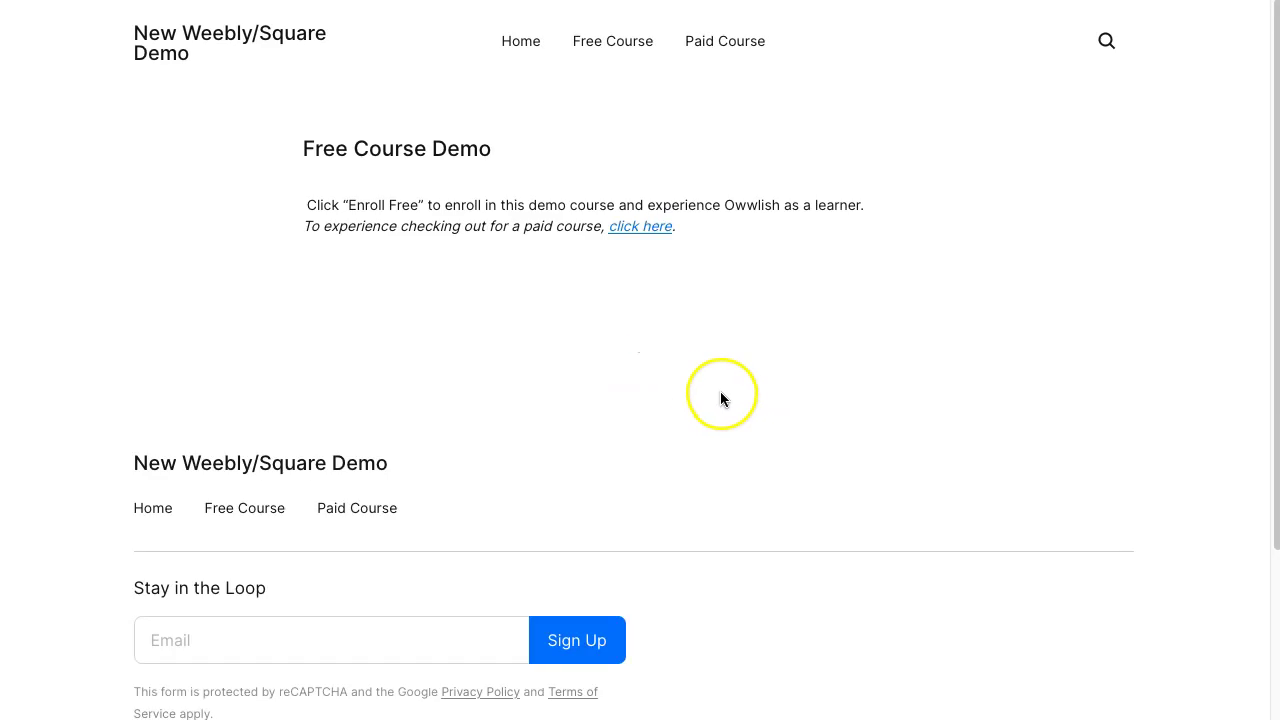
- Scroll through the embedded Clinical Interview Course lessons on the live page
scroll(957, 372, "down", 2)
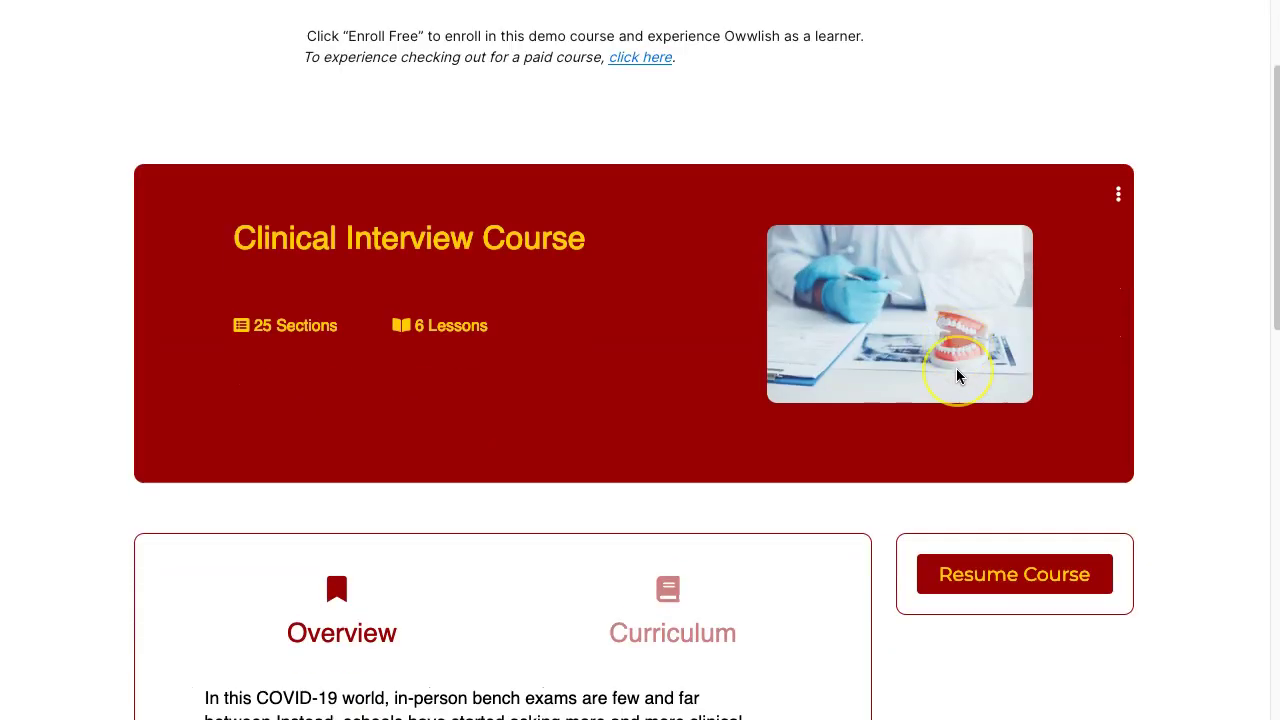
scroll(956, 372, "down", 2)
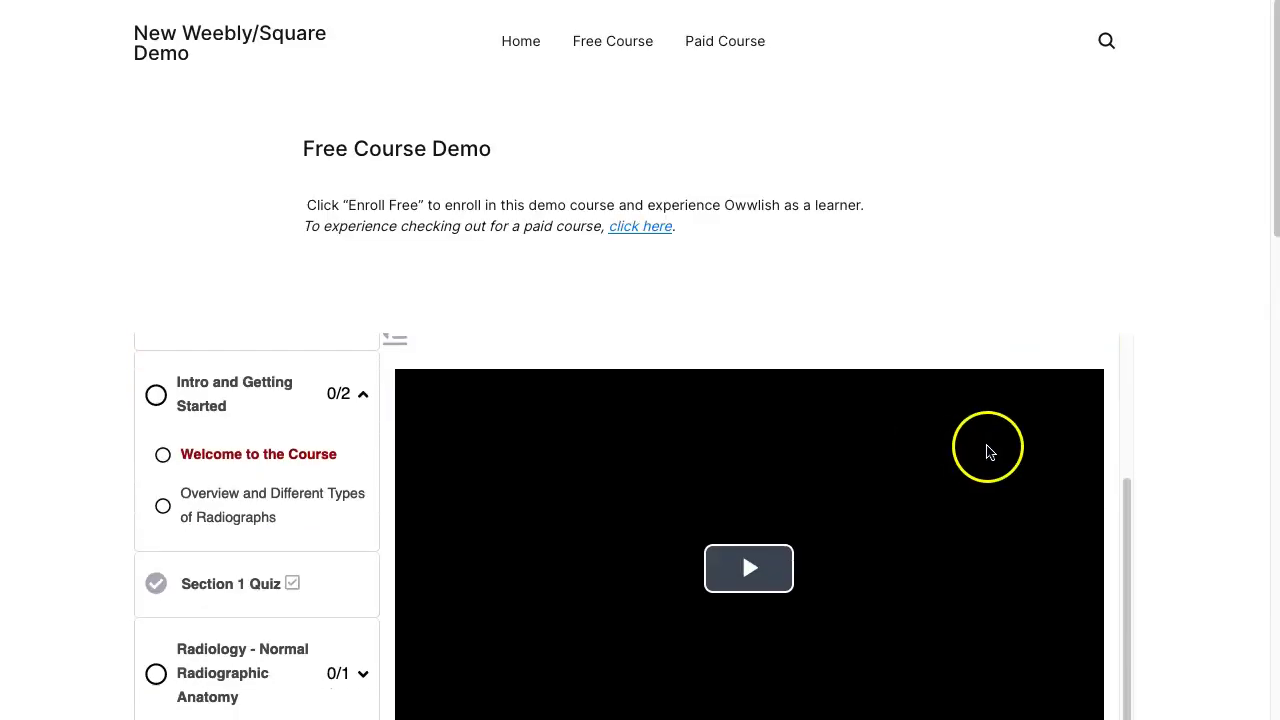
scroll(1187, 428, "down", 3)
scroll(845, 195, "down", 3)
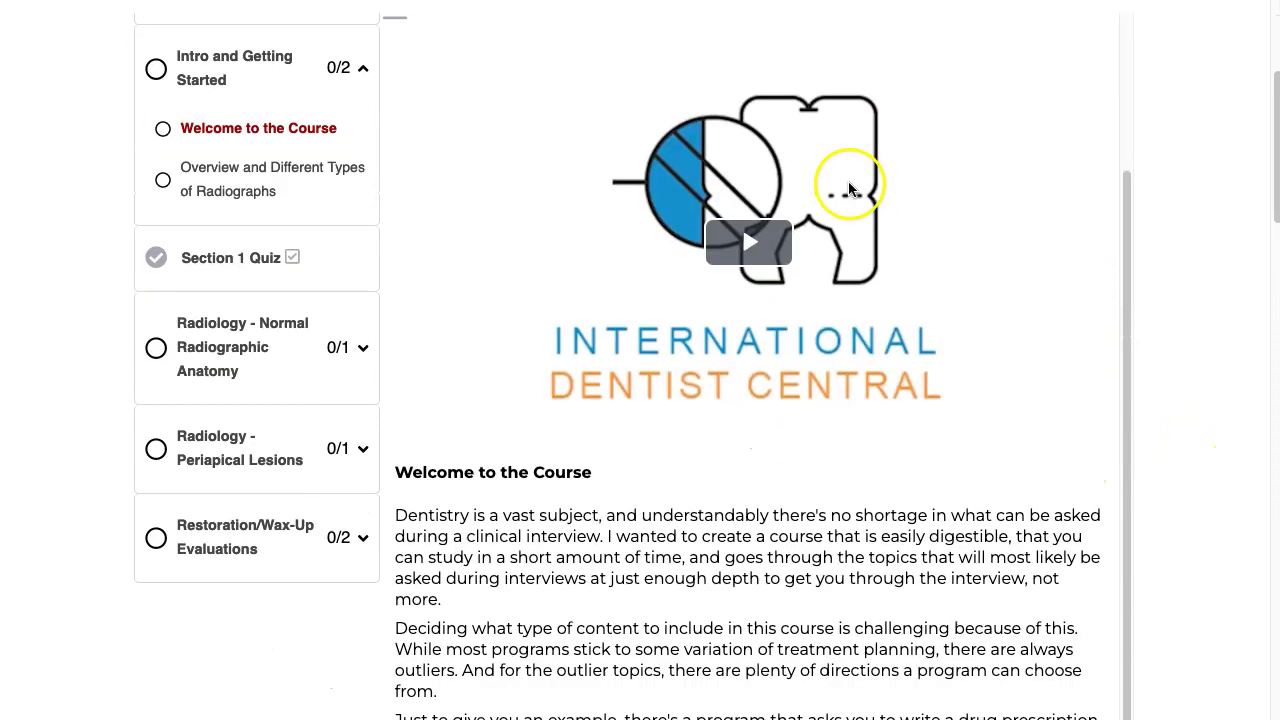
scroll(845, 368, "up", 2)
scroll(900, 395, "up", 3)
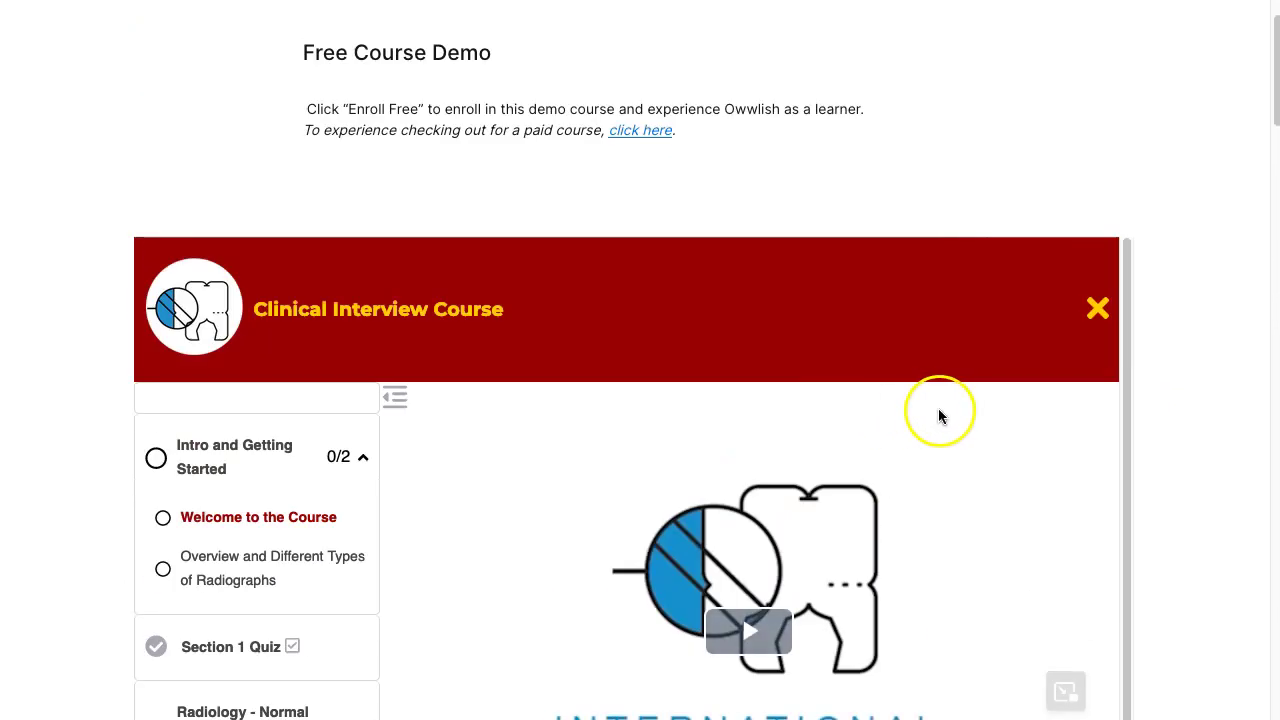
scroll(1046, 449, "down", 6)
scroll(1012, 453, "up", 2)
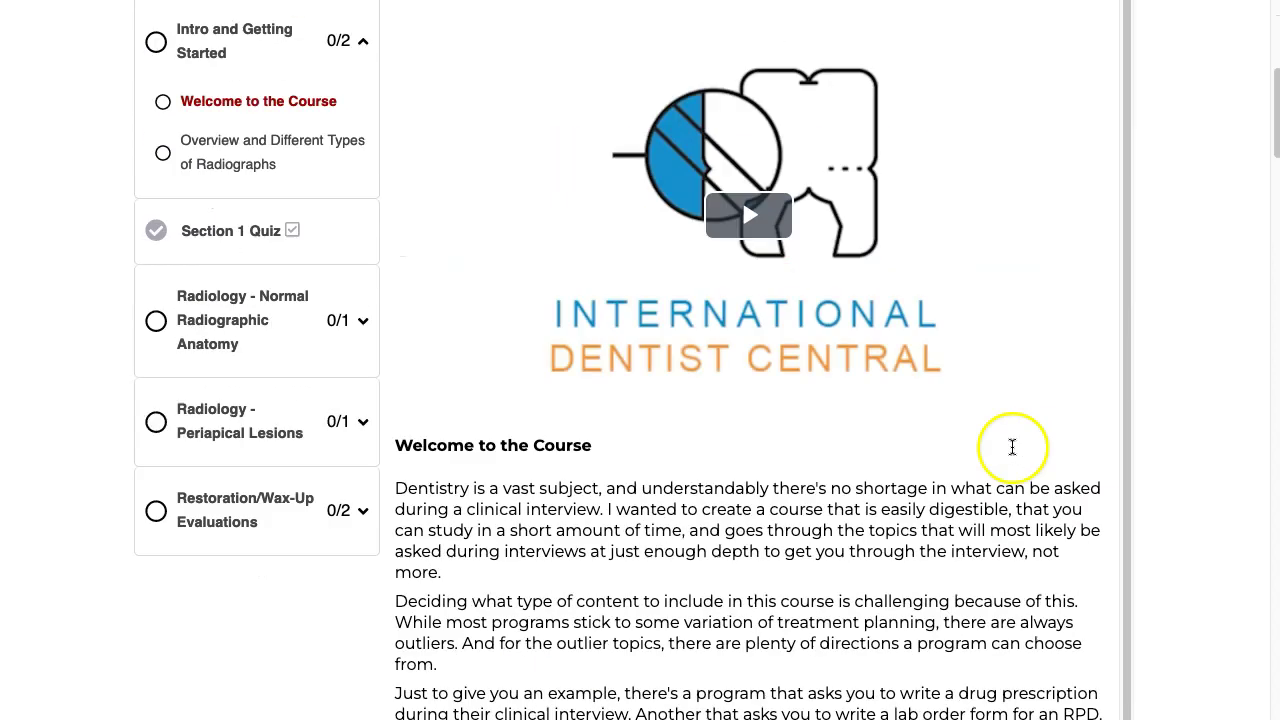
scroll(1156, 404, "up", 5)
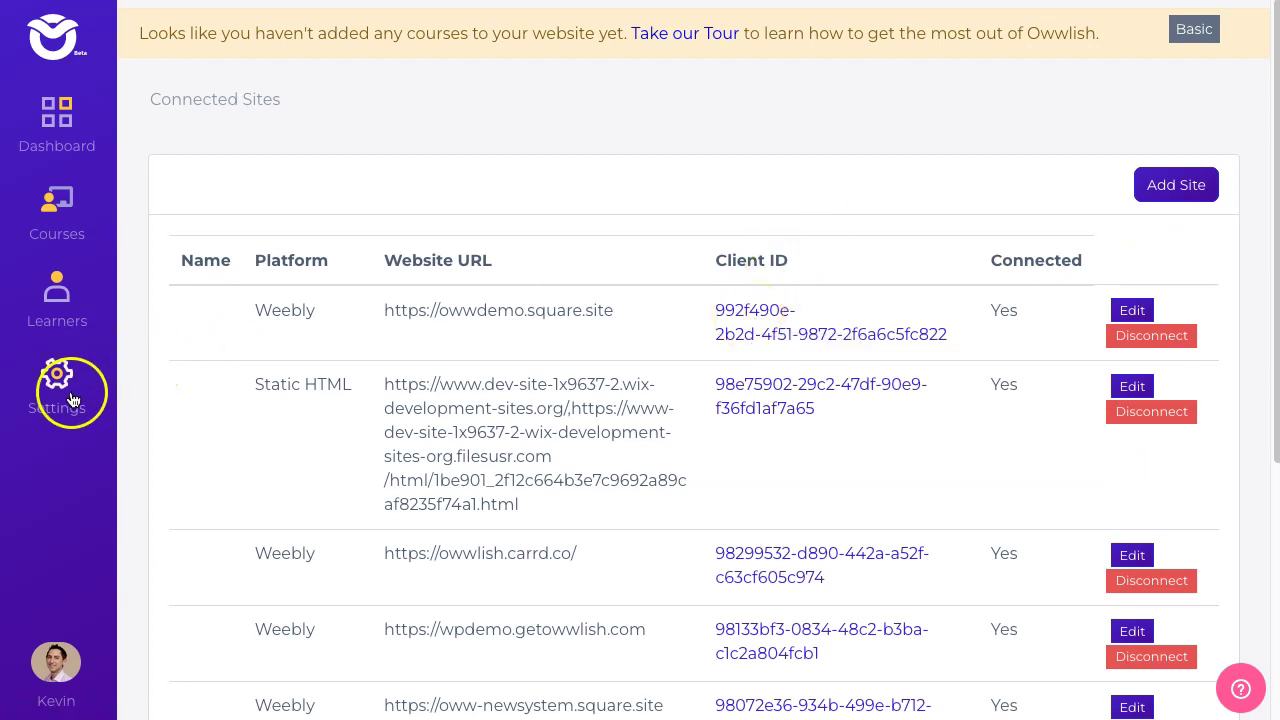
- Open the Weebly integration code for the owwdemo.square.site connection from Connected Sites
left_click(57, 383)
left_click(193, 145)
left_click_drag(613, 310, 369, 308)
left_click(771, 326)
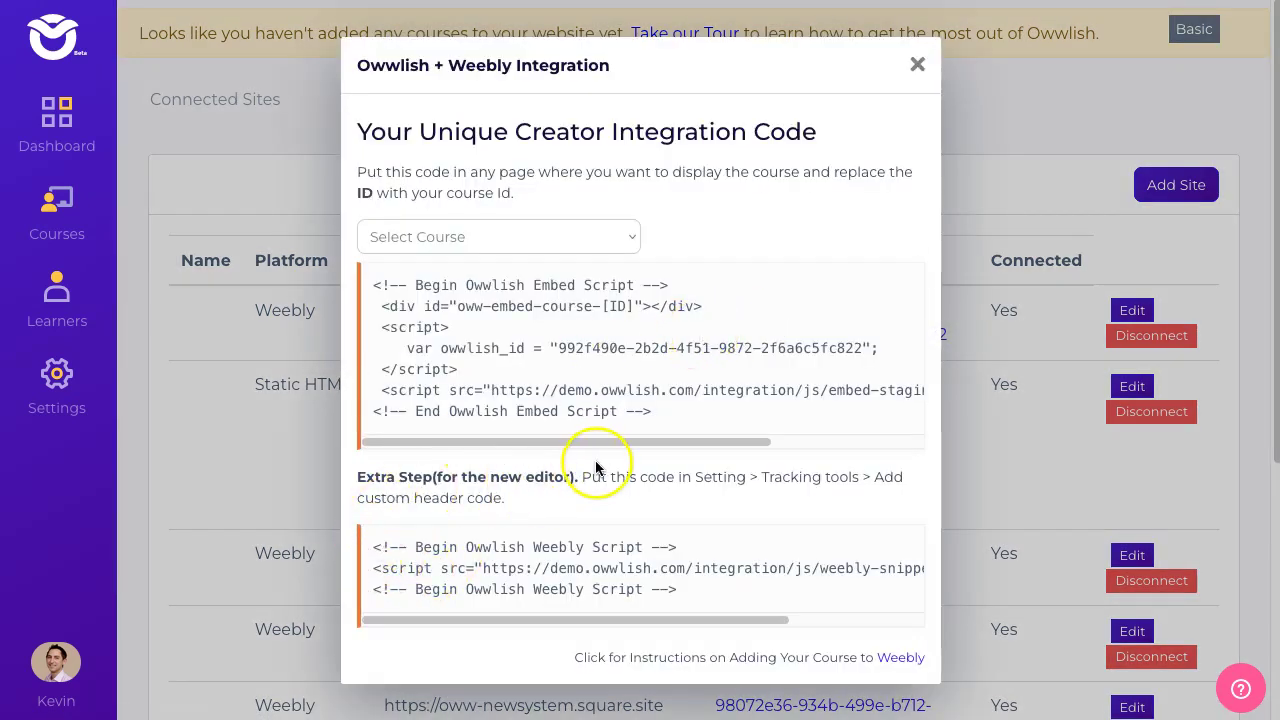
- Review the Setting and Tracking tools instructions, then select the whole Weebly header script for copying
double_click(722, 477)
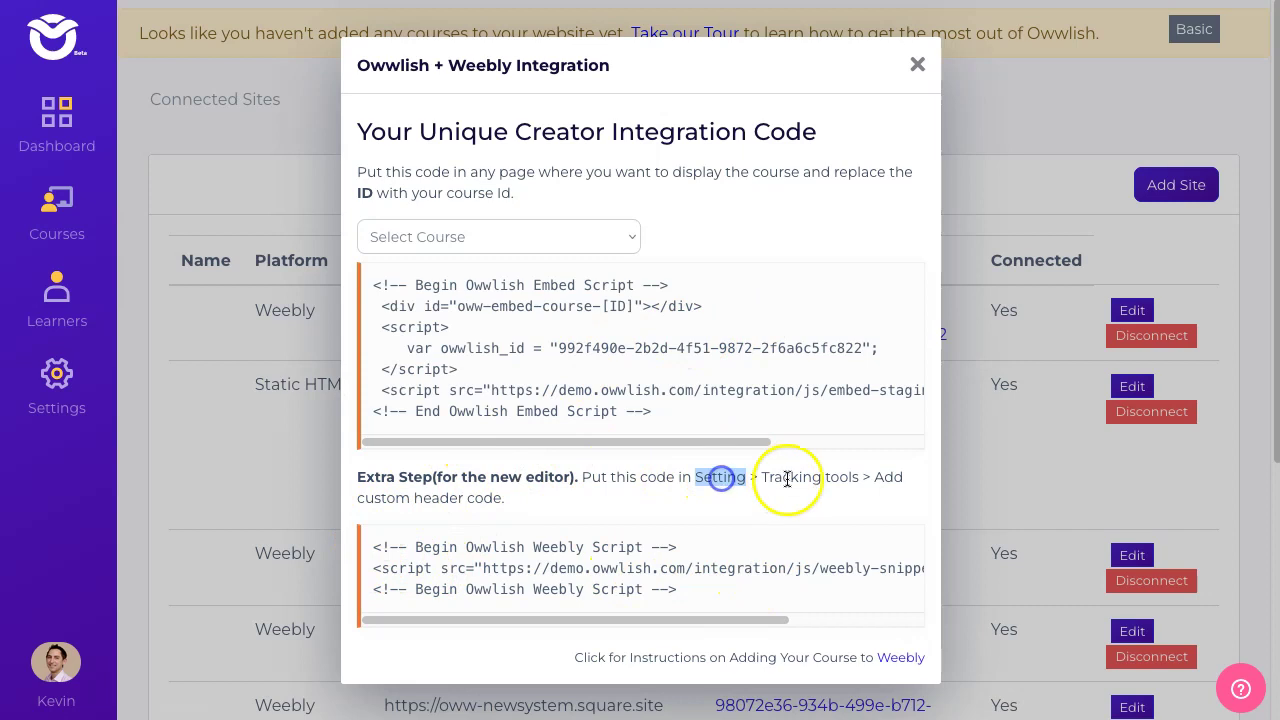
double_click(805, 477)
left_click_drag(373, 498, 506, 499)
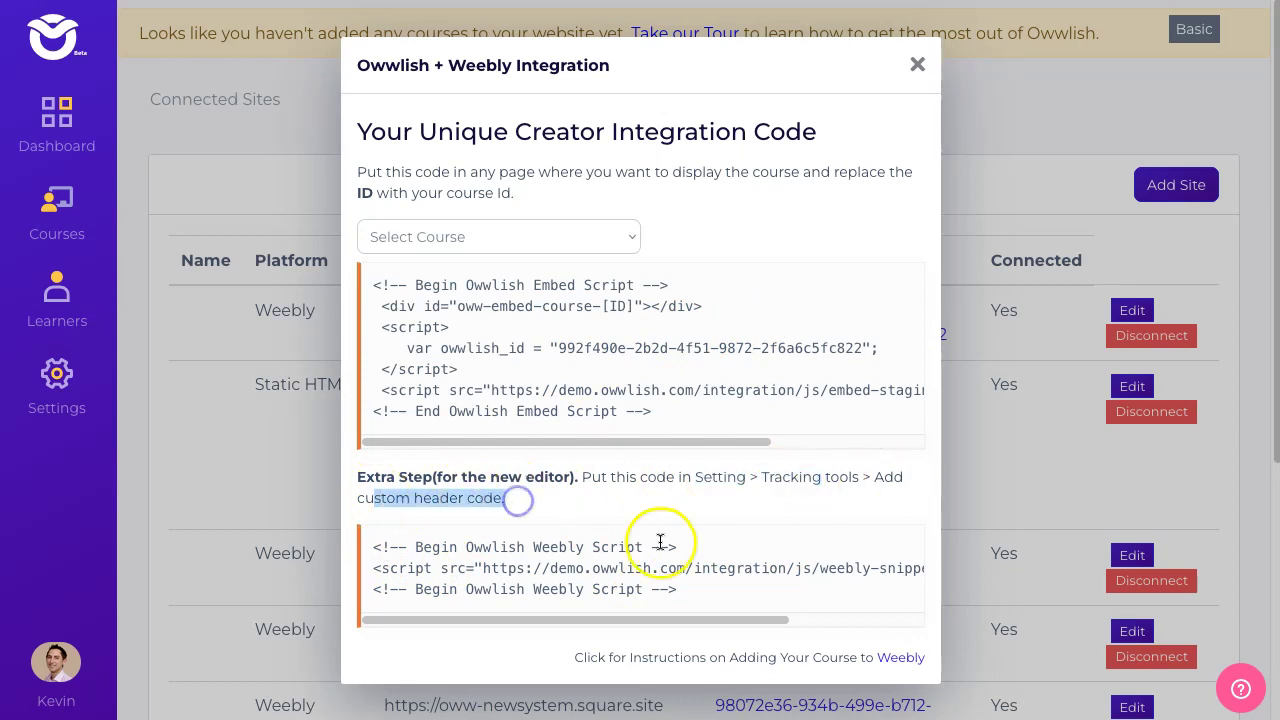
left_click(497, 506)
left_click_drag(737, 587, 371, 546)
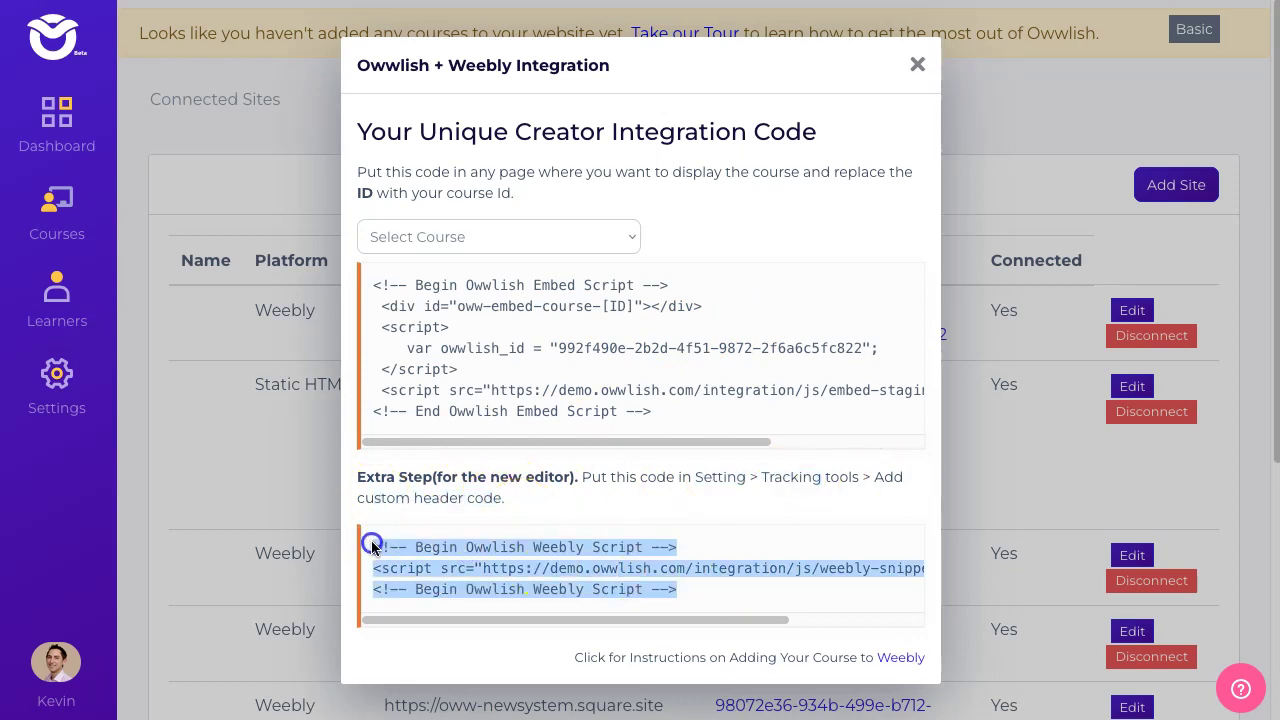
right_click(393, 549)
- Copy the script, close the Site published dialog and return to the dashboard's Tracking Tools
left_click(424, 560)
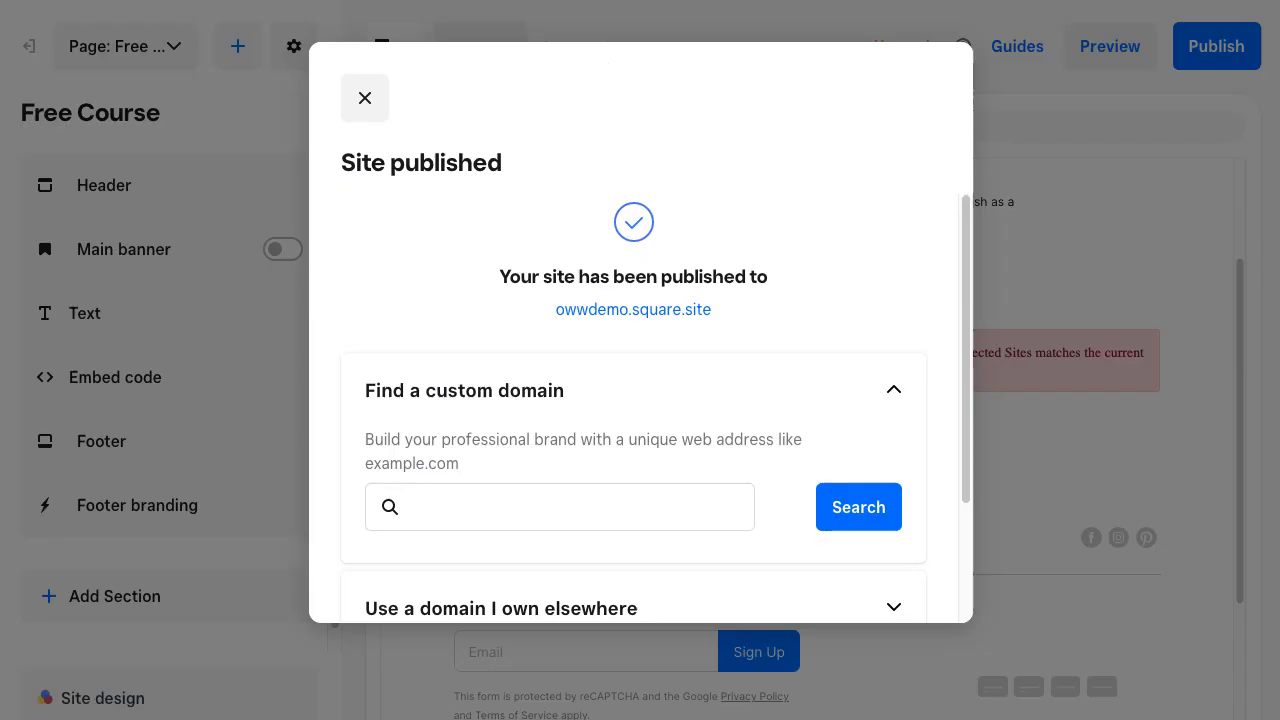
left_click(365, 97)
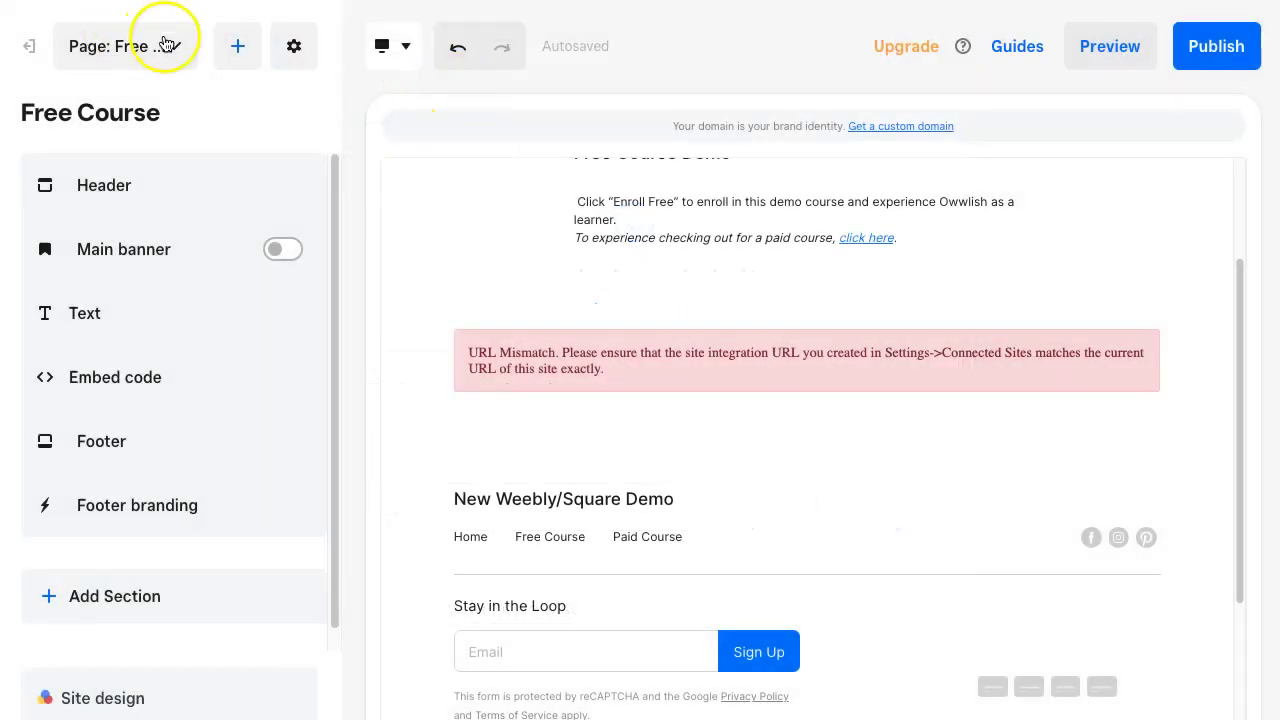
left_click(28, 46)
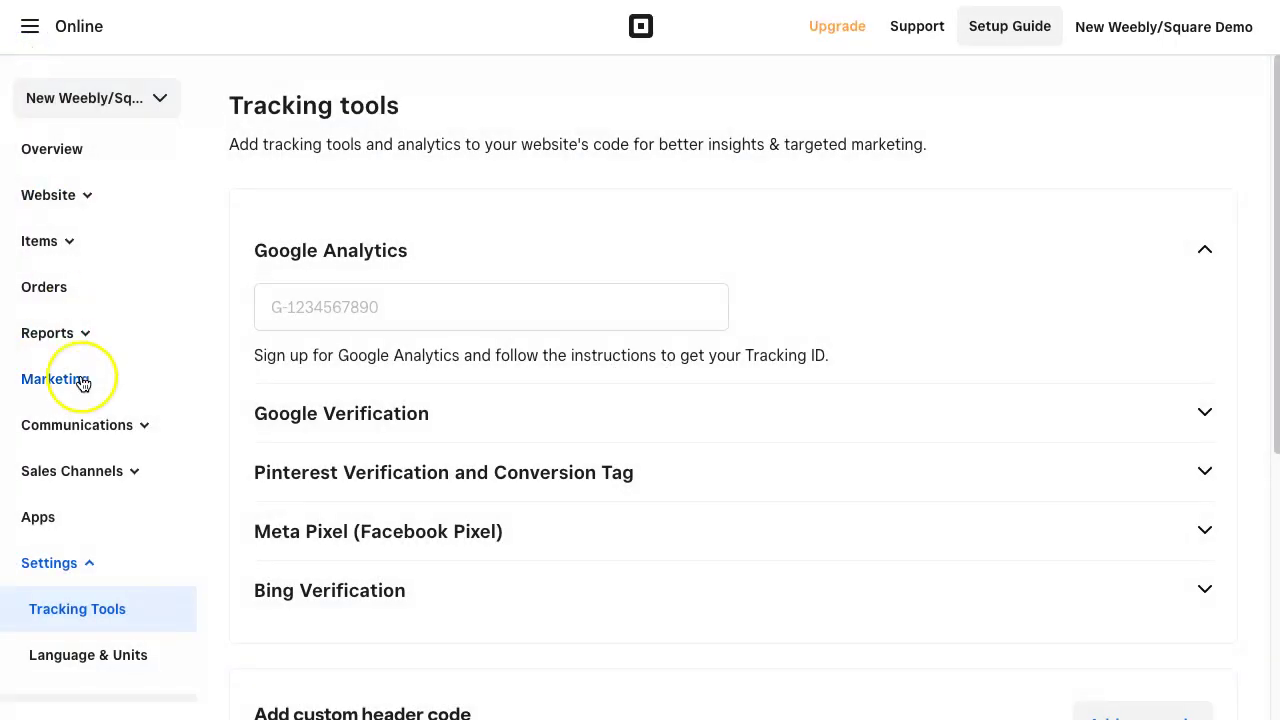
scroll(83, 450, "down", 1)
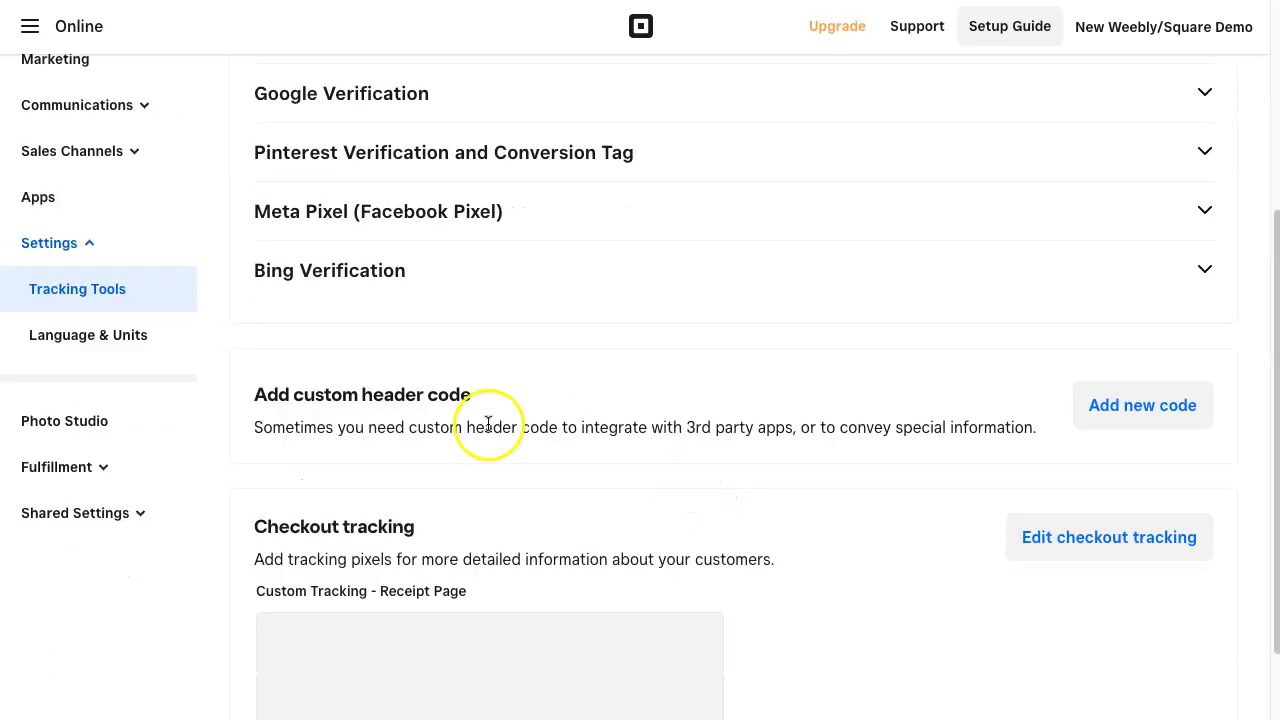
left_click_drag(314, 394, 476, 406)
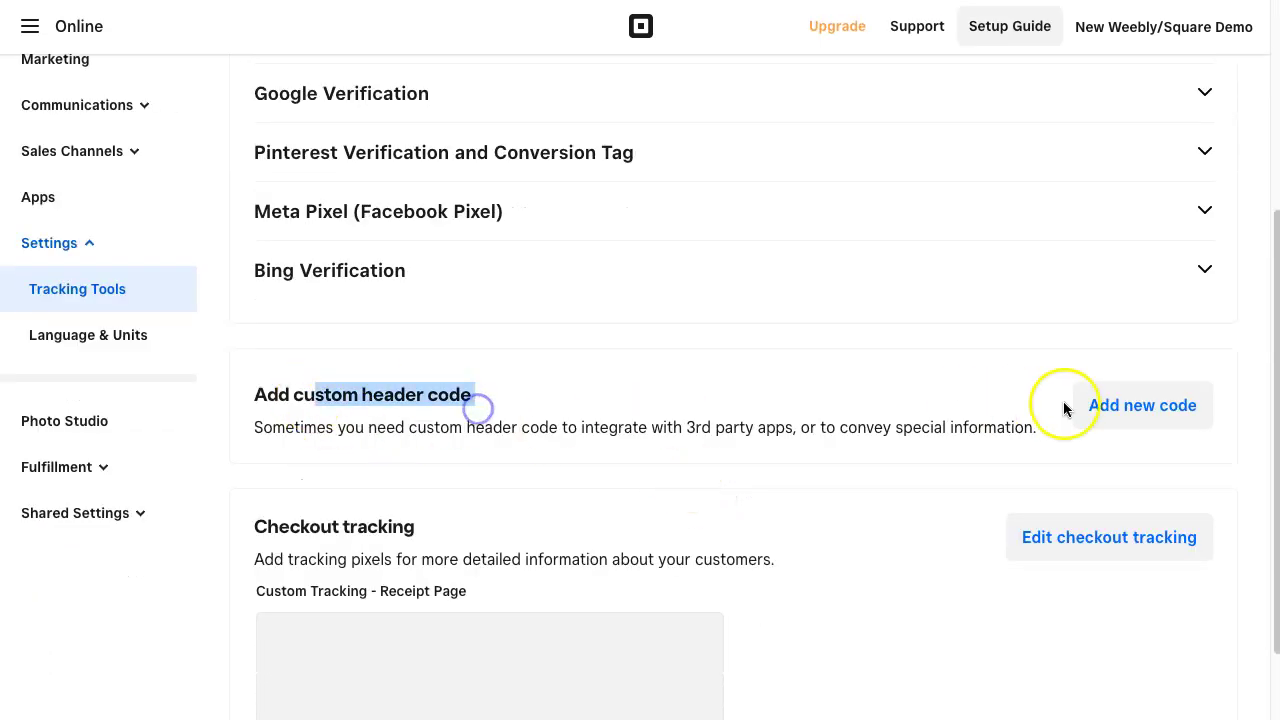
- Add a custom header code named 'Owwlish Courses' containing the pasted Owwlish script and save it
left_click(1130, 404)
left_click(571, 267)
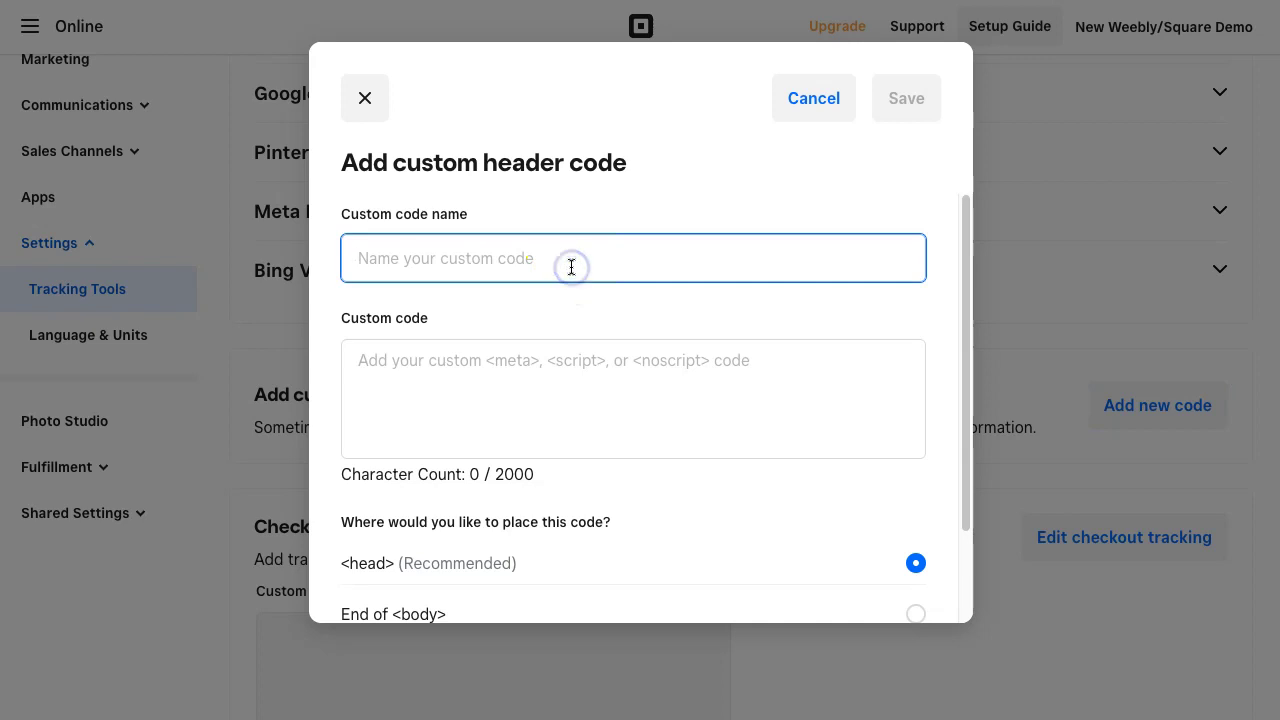
type("Owwlish Courses")
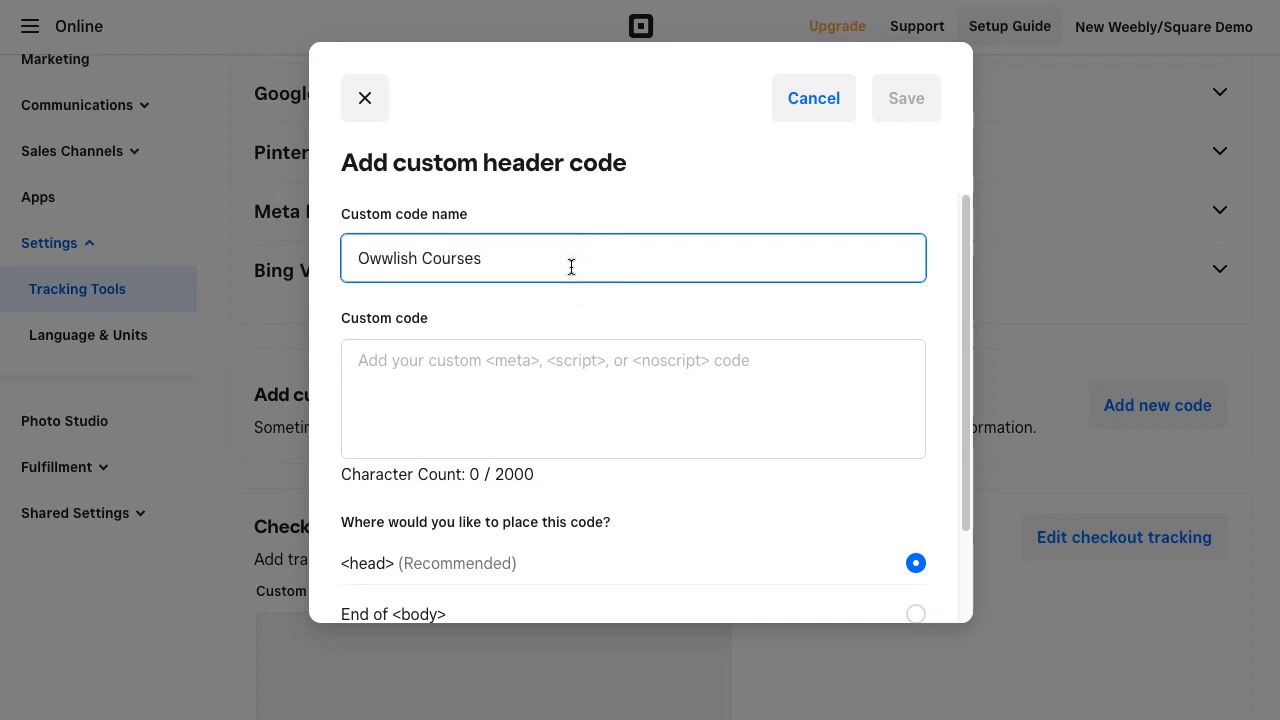
key("Tab")
right_click(545, 354)
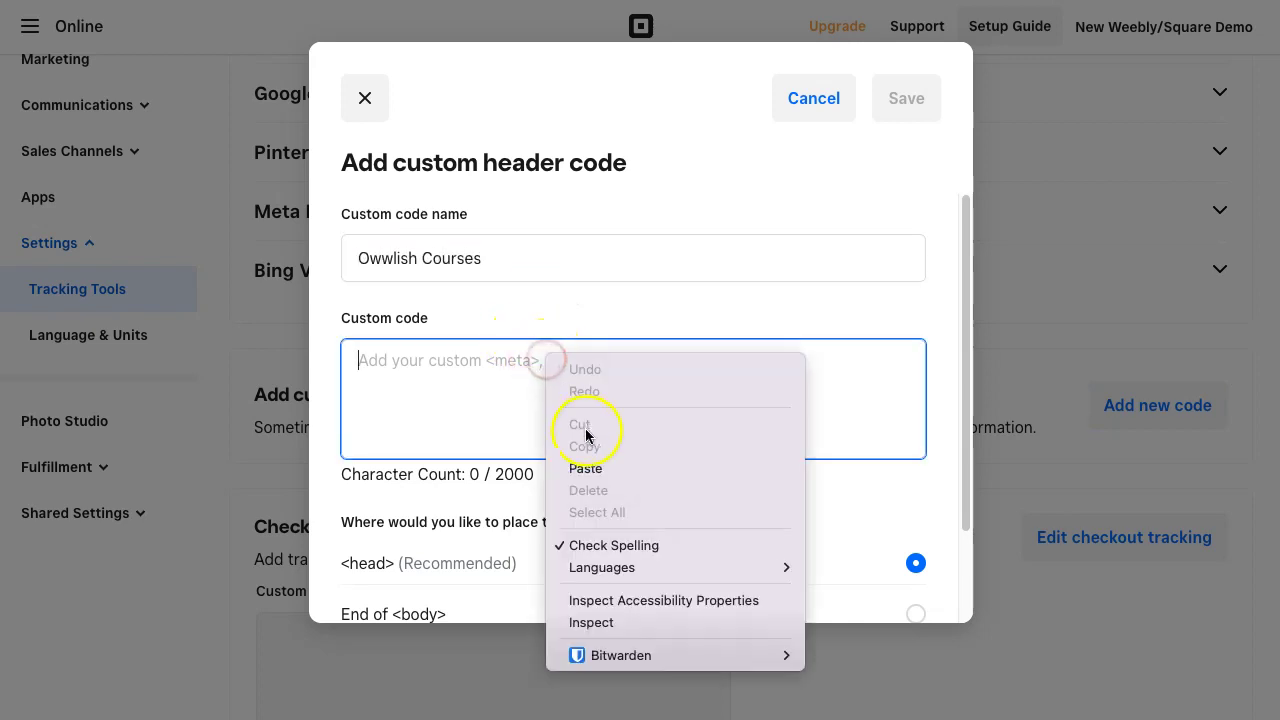
left_click(607, 468)
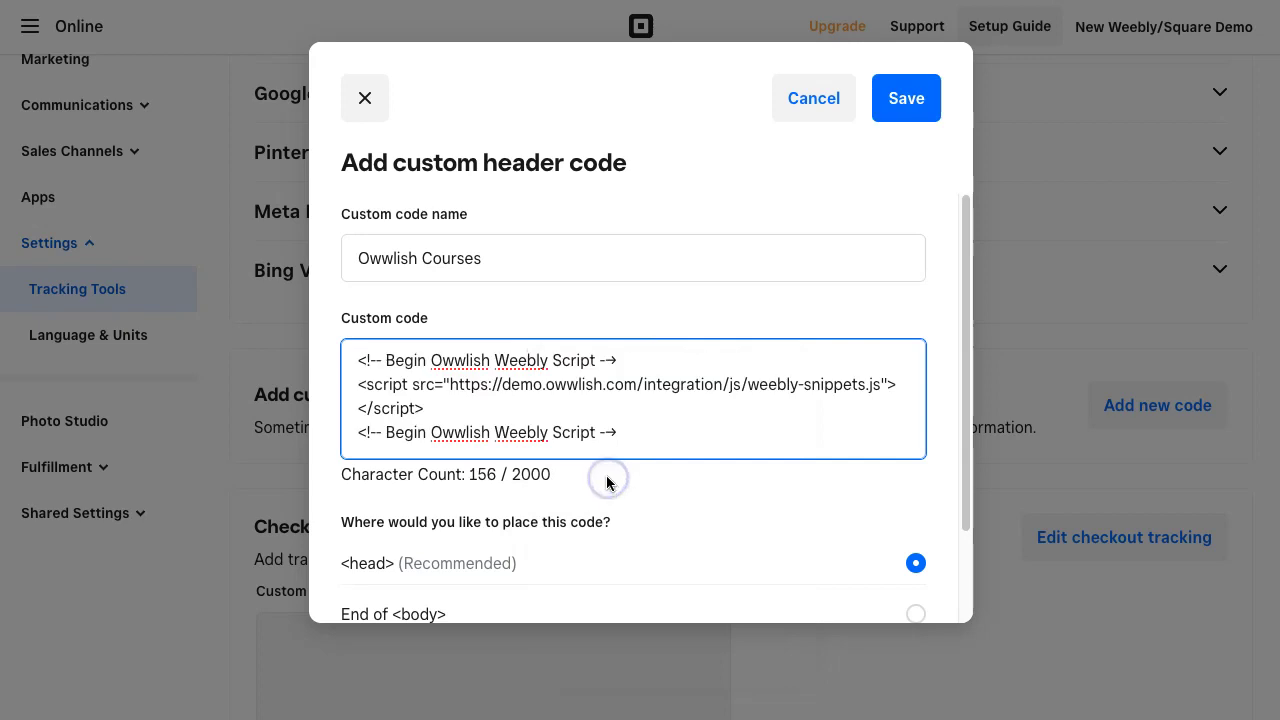
left_click(906, 104)
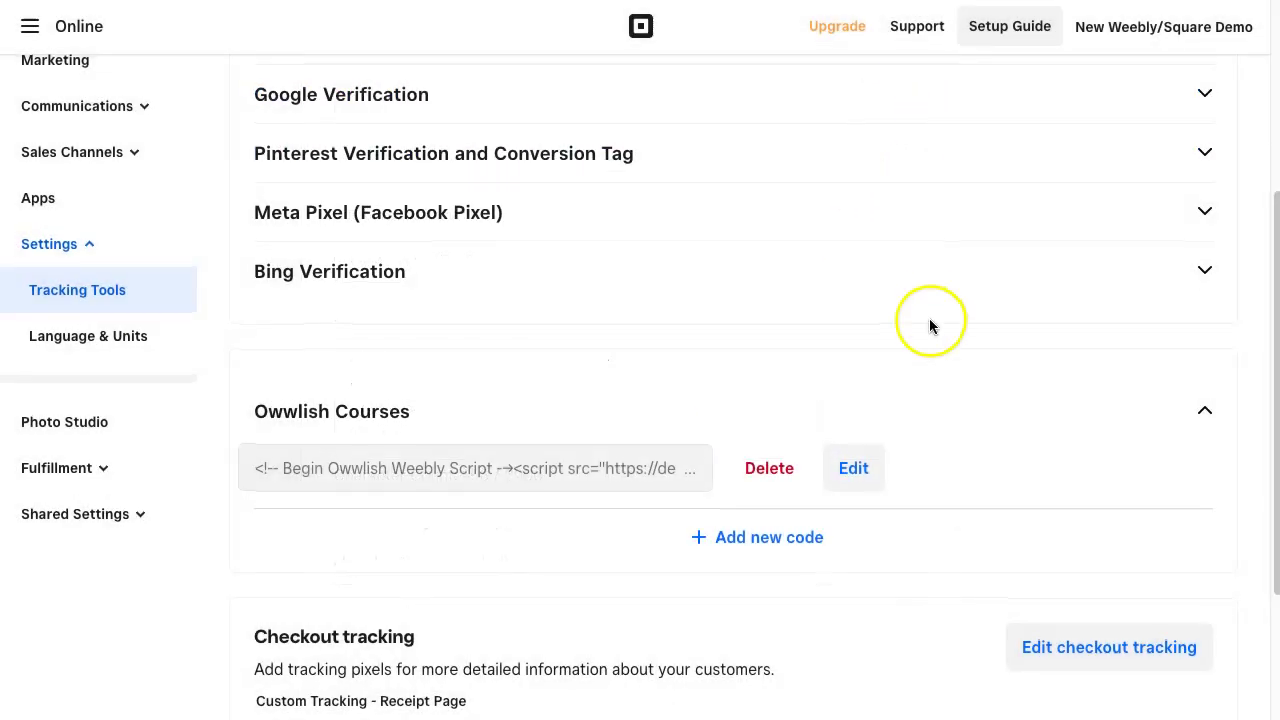
- Check the live Free Course page's cookie and connection info from the address bar
scroll(929, 326, "up", 3)
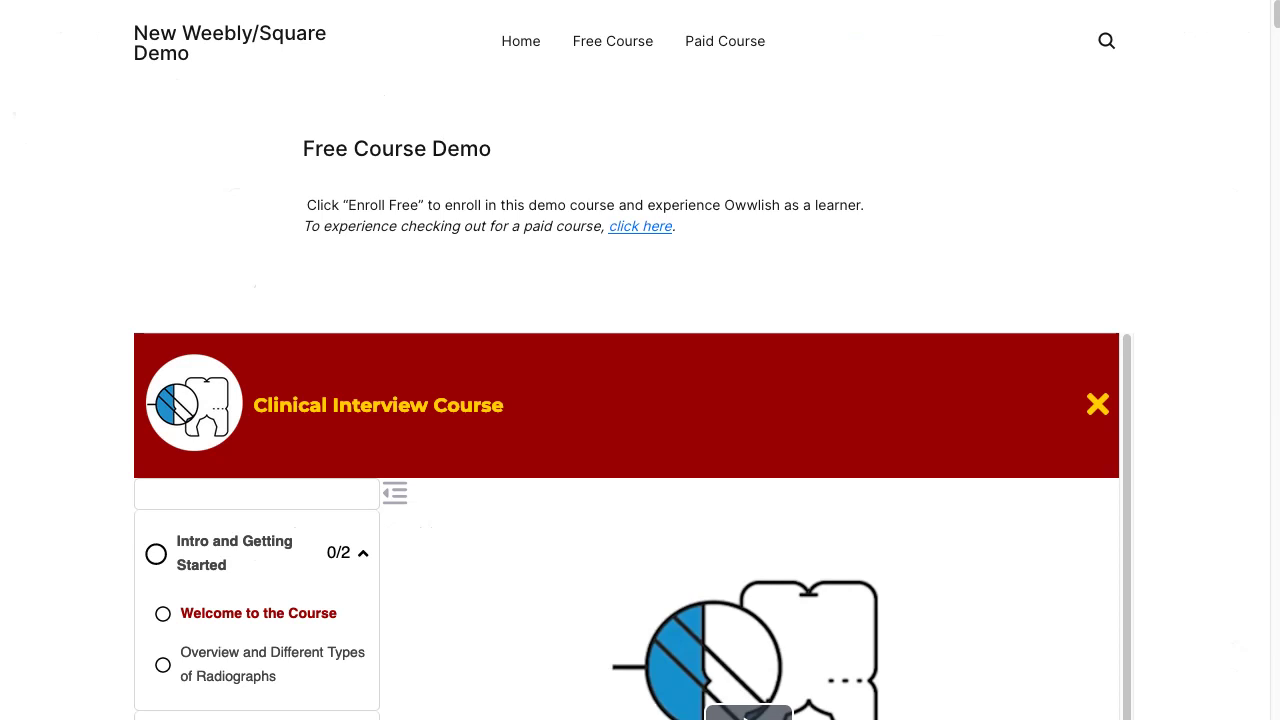
left_click(240, 0)
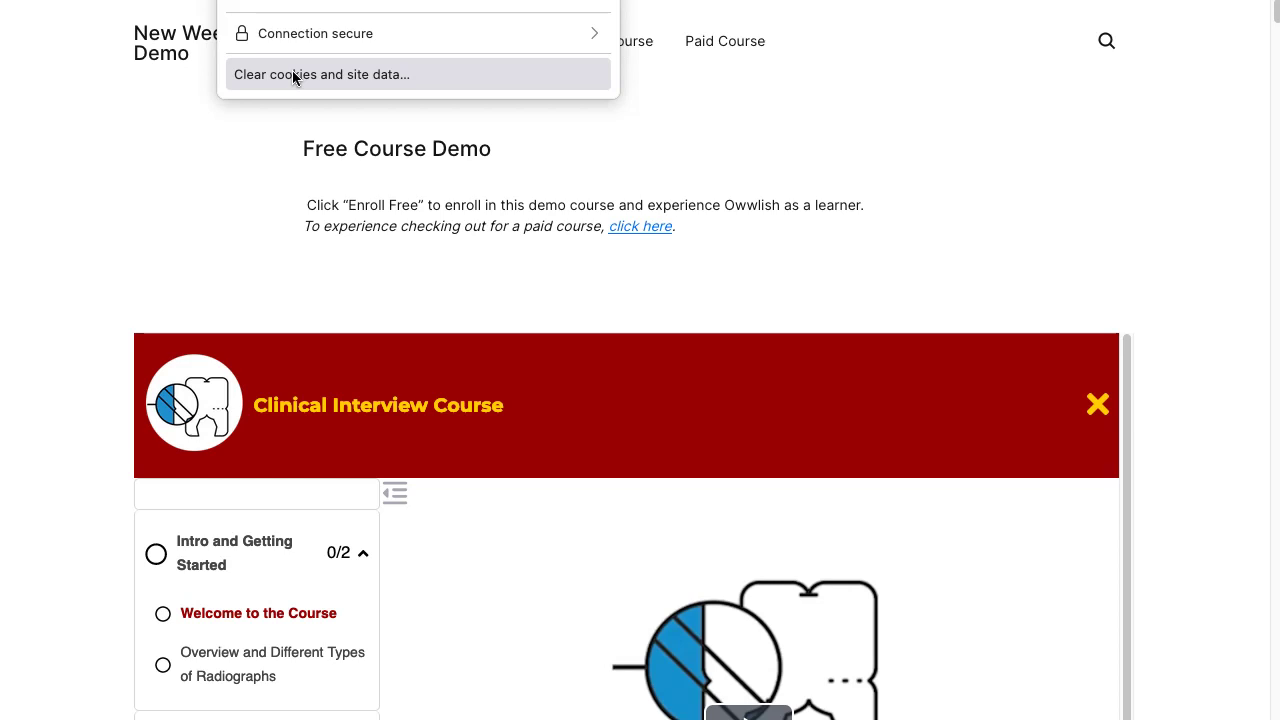
left_click(237, 149)
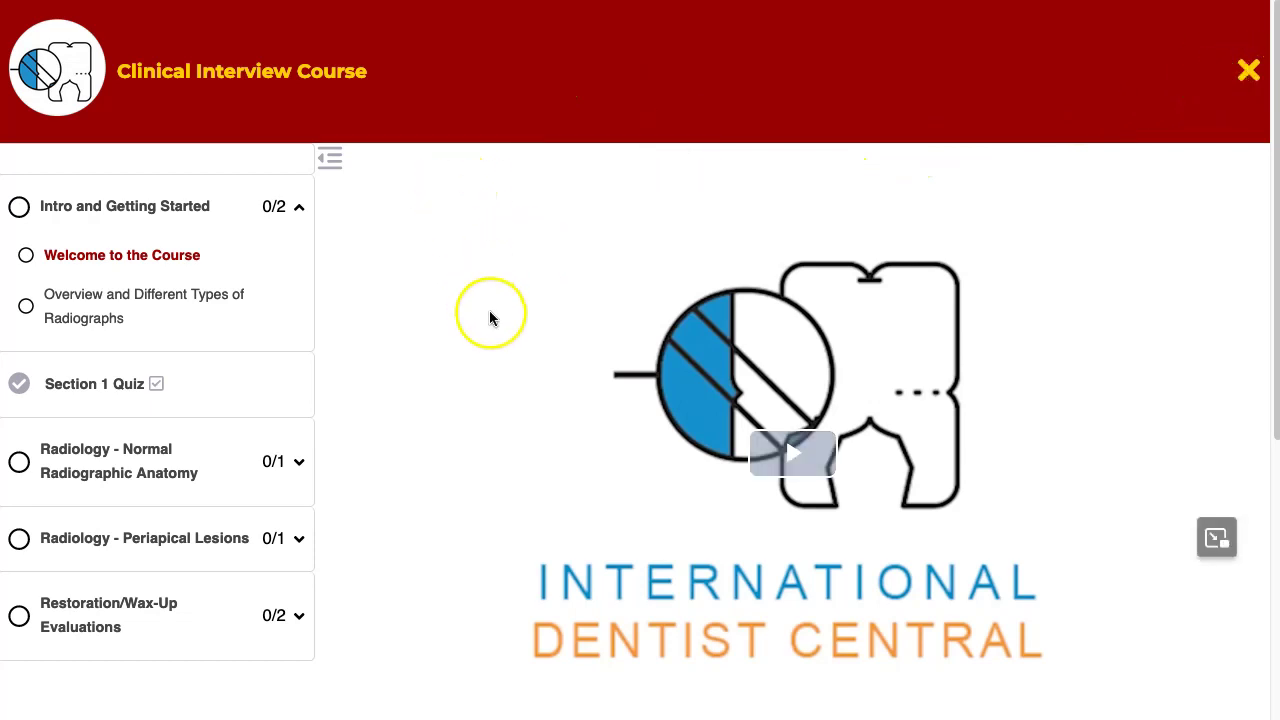
- Play and pause the course welcome video, then recheck the site info
left_click(788, 453)
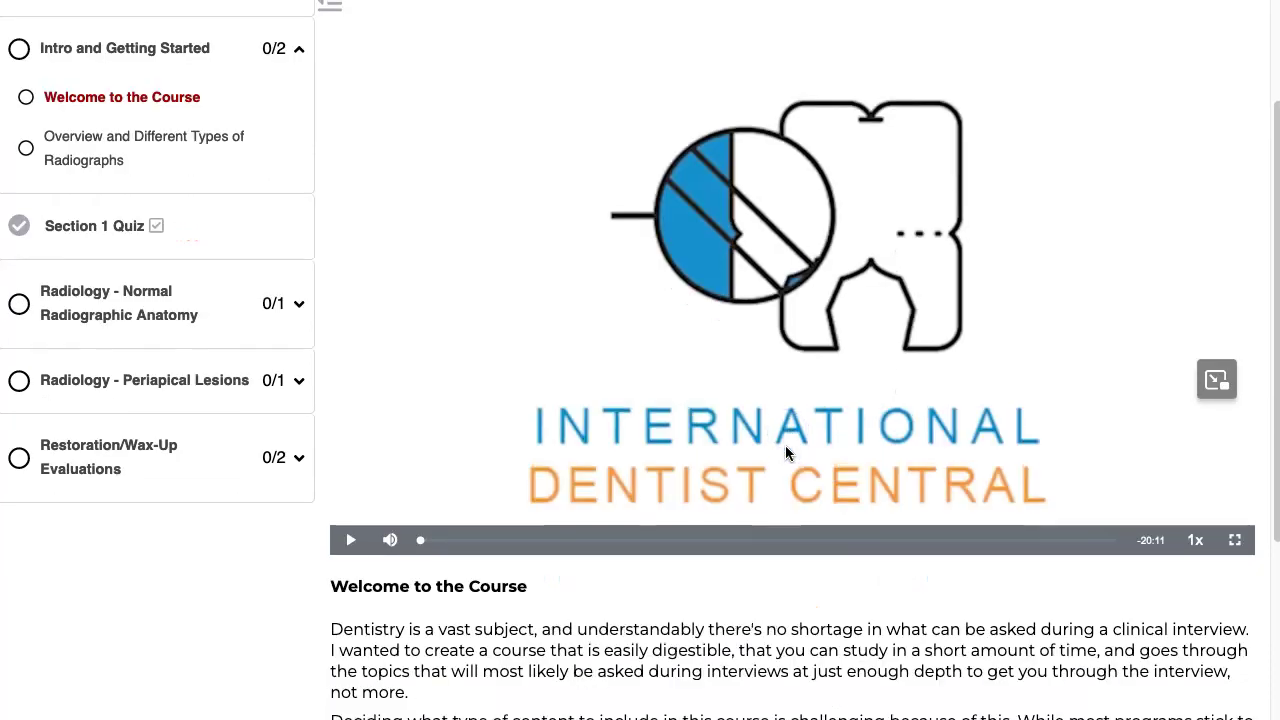
left_click(758, 447)
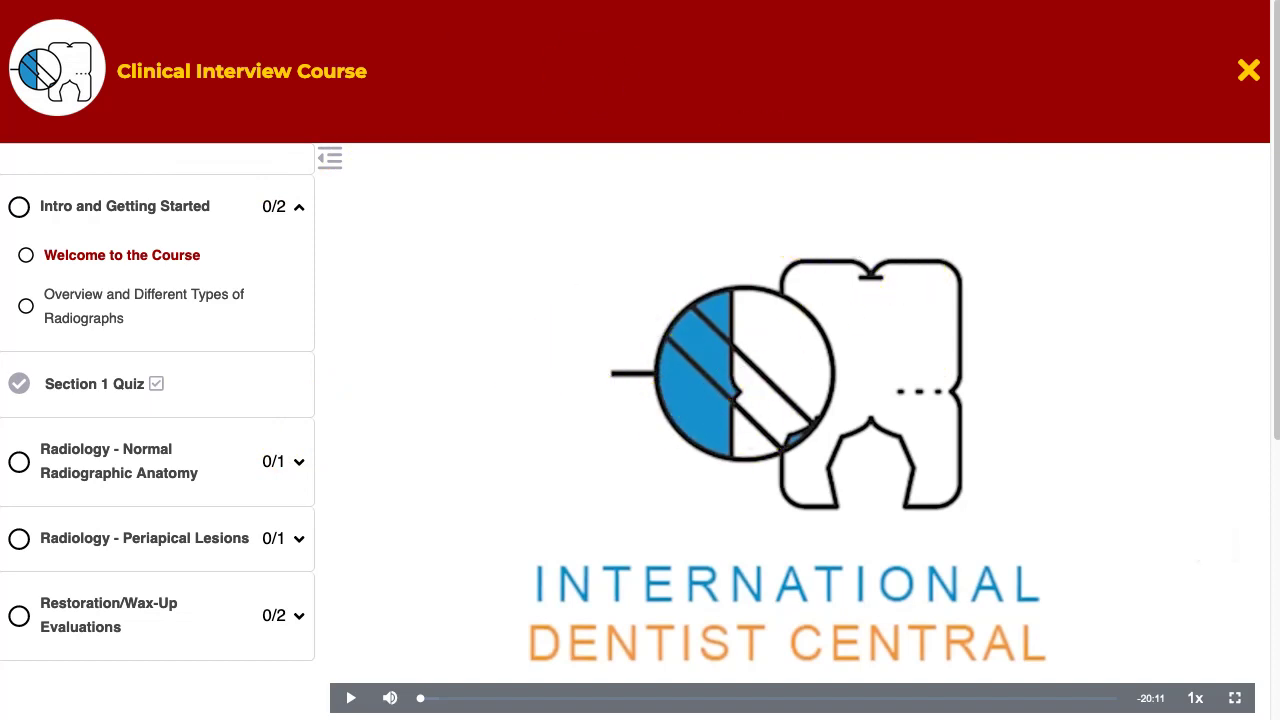
left_click(245, 0)
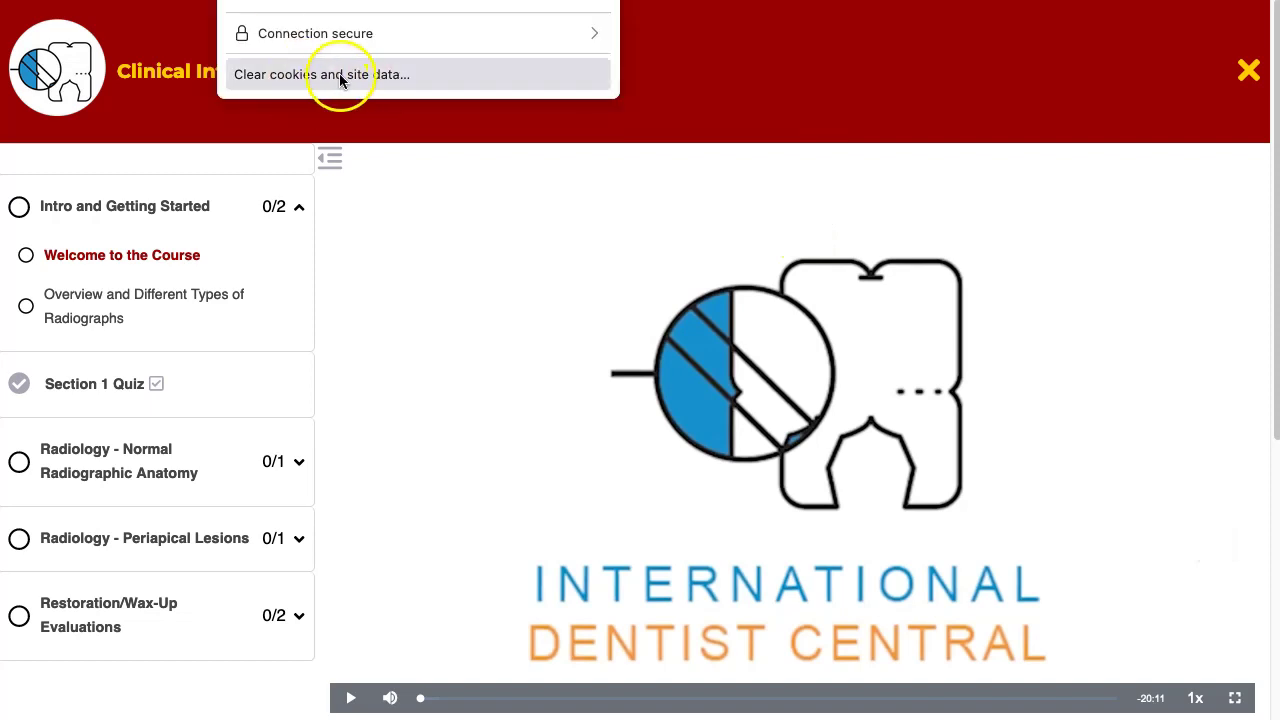
left_click(700, 88)
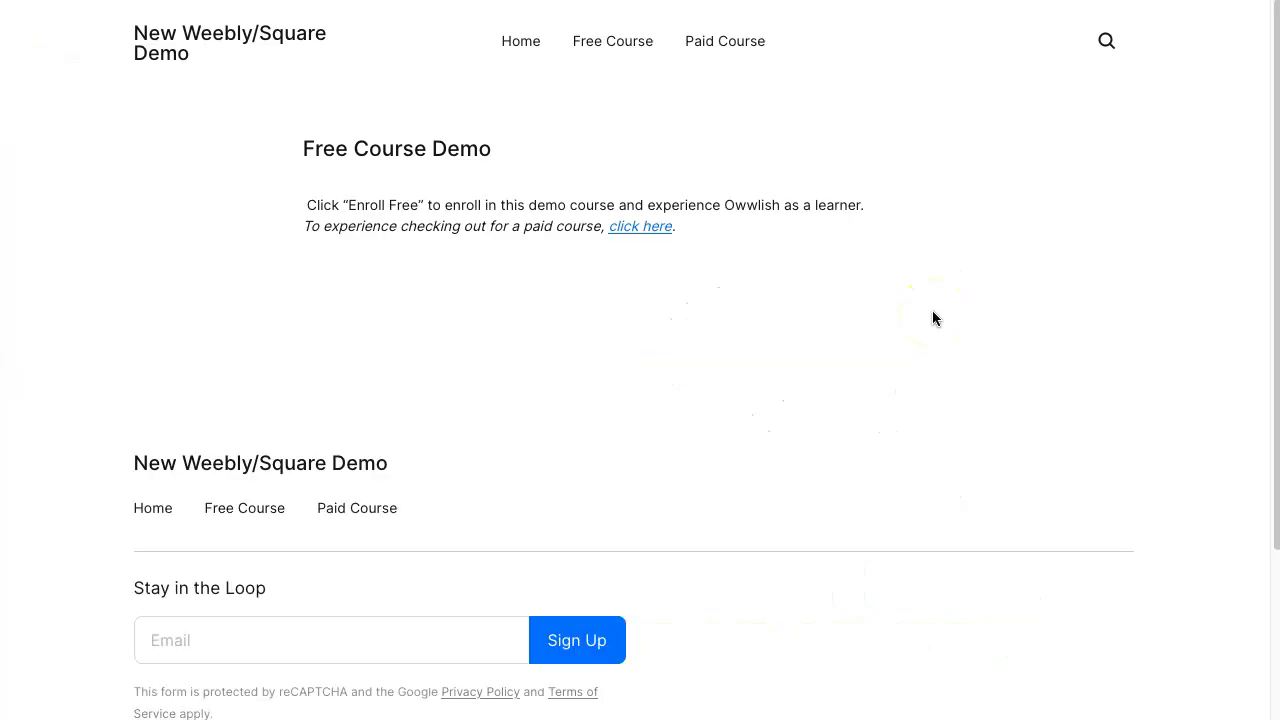
- Scroll down to the Clinical Interview Course card with Resume Course, then back to the top
scroll(986, 404, "down", 3)
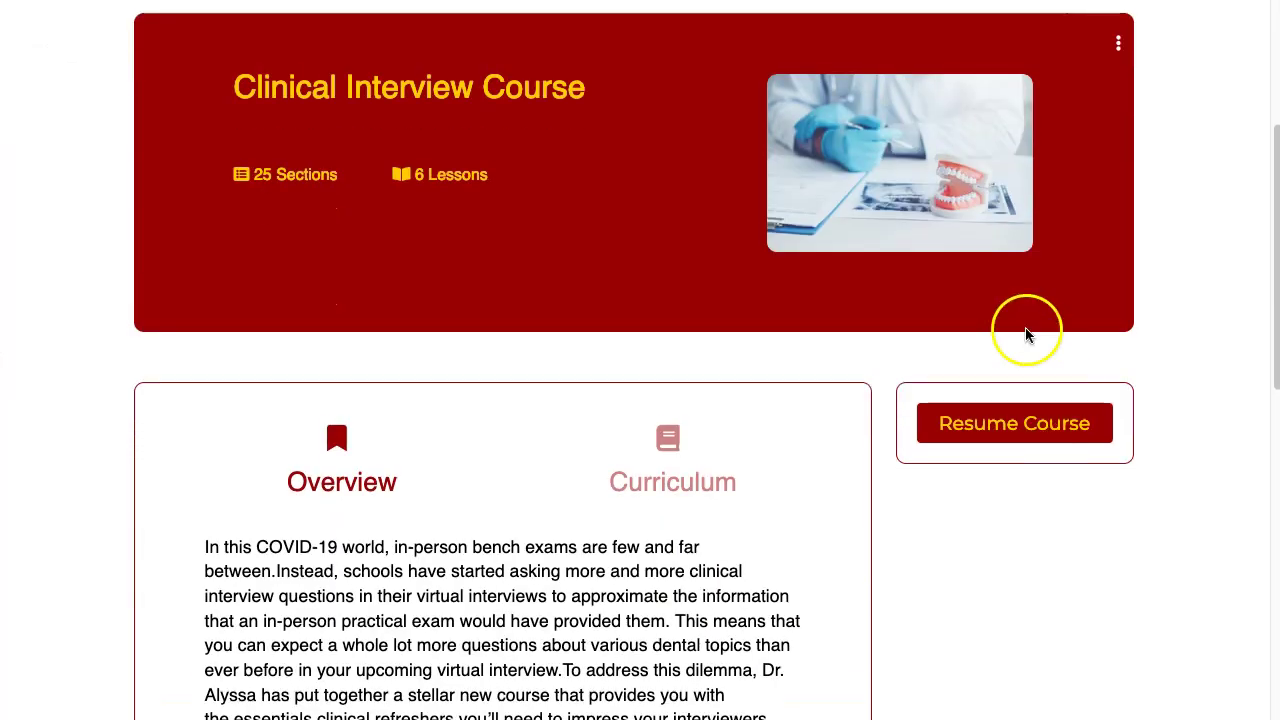
scroll(929, 400, "up", 3)
scroll(929, 400, "down", 2)
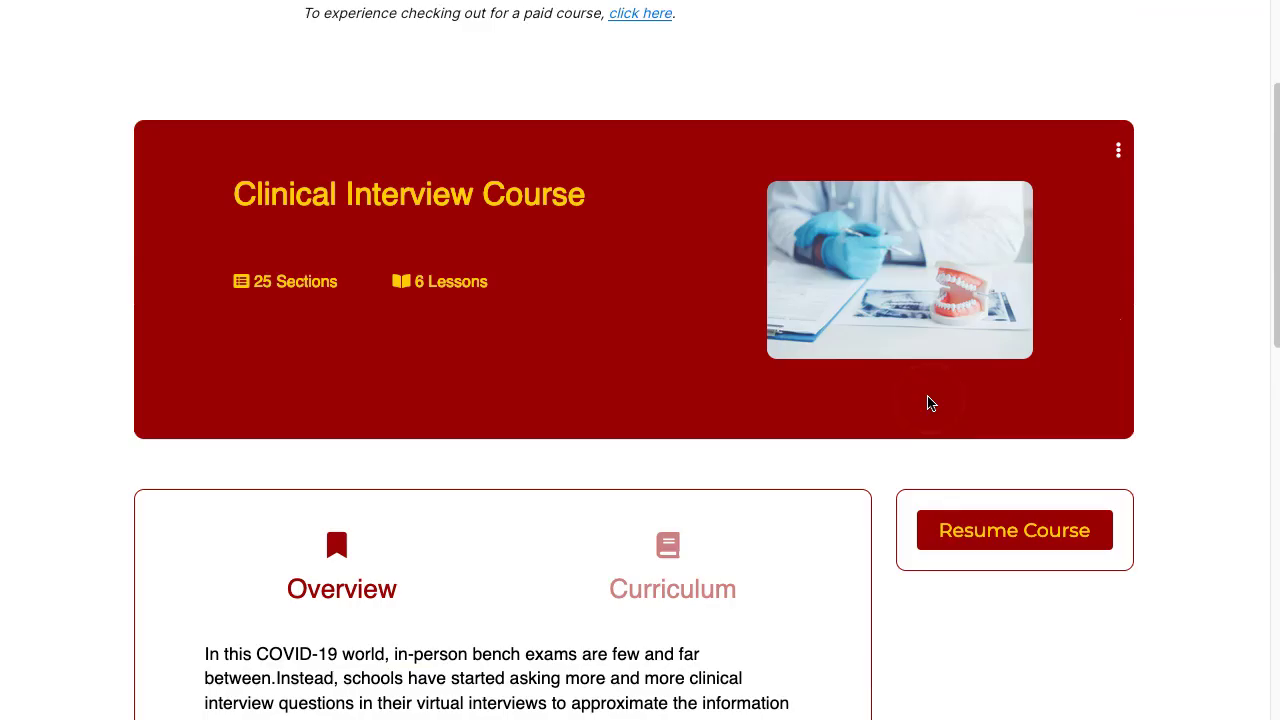
scroll(927, 403, "up", 2)
scroll(927, 403, "up", 1)
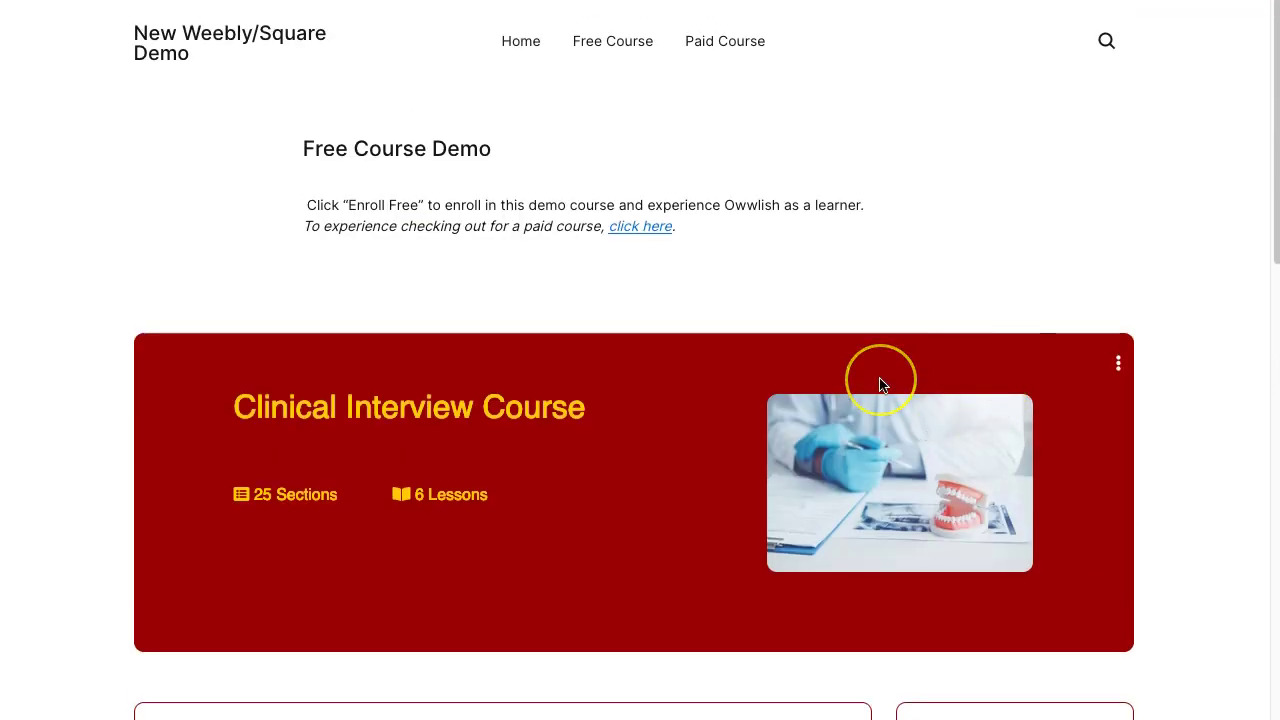